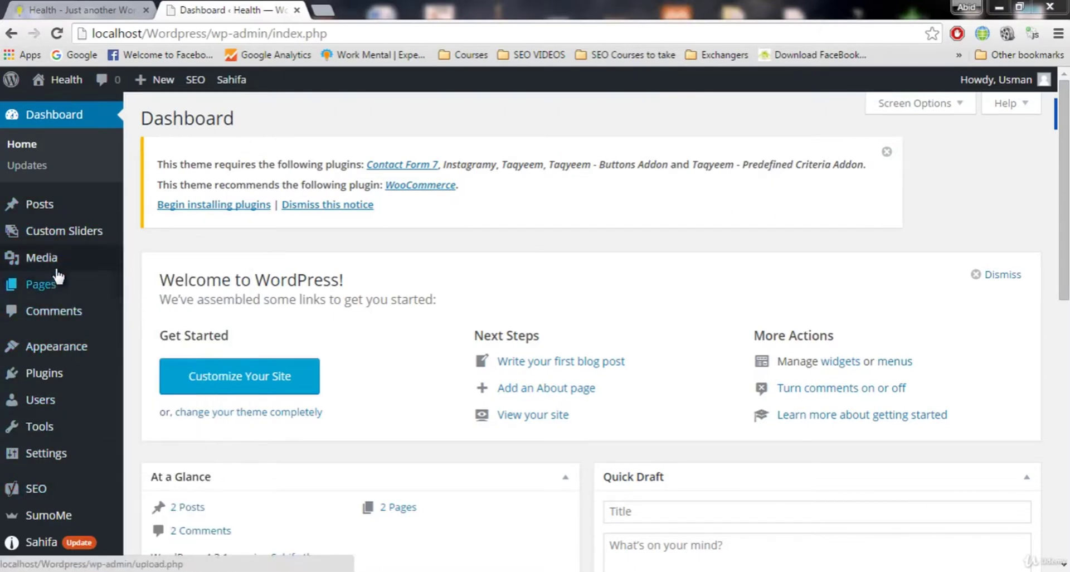
Review the existing posts on the Health site's home page and return to the WordPress dashboard
{"action": "mouse_move", "coordinate": [63, 211]}
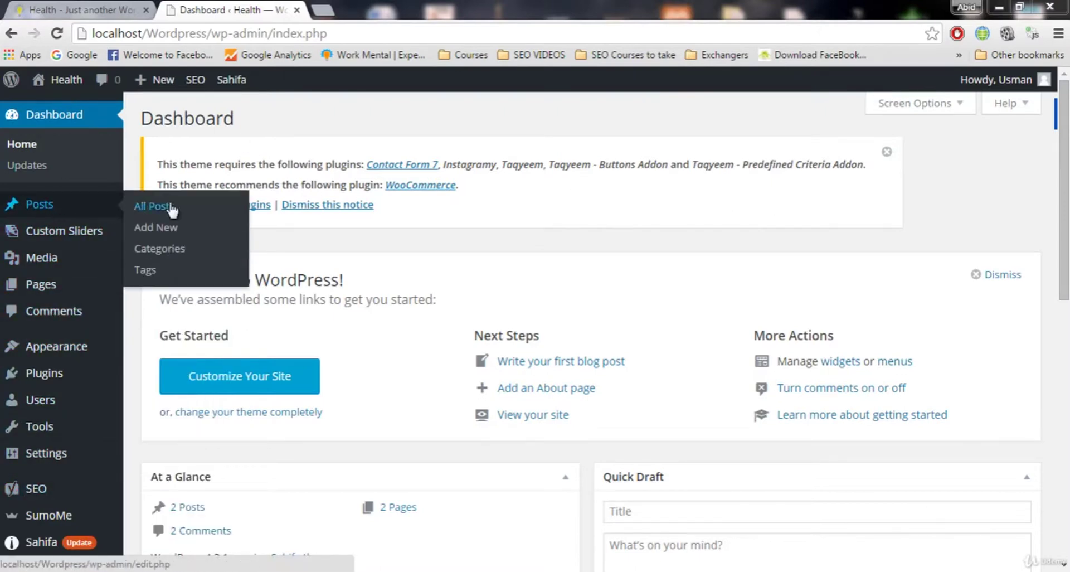
{"action": "left_click", "coordinate": [83, 10]}
{"action": "scroll", "coordinate": [336, 317], "scroll_direction": "down", "scroll_amount": 5}
{"action": "scroll", "coordinate": [352, 309], "scroll_direction": "up", "scroll_amount": 4}
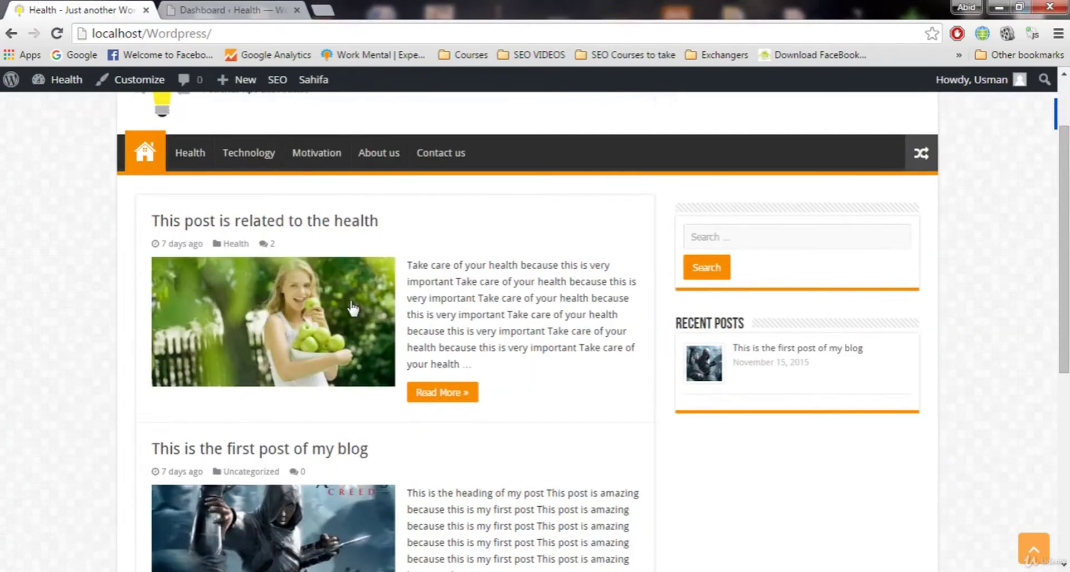
{"action": "scroll", "coordinate": [293, 305], "scroll_direction": "up", "scroll_amount": 2}
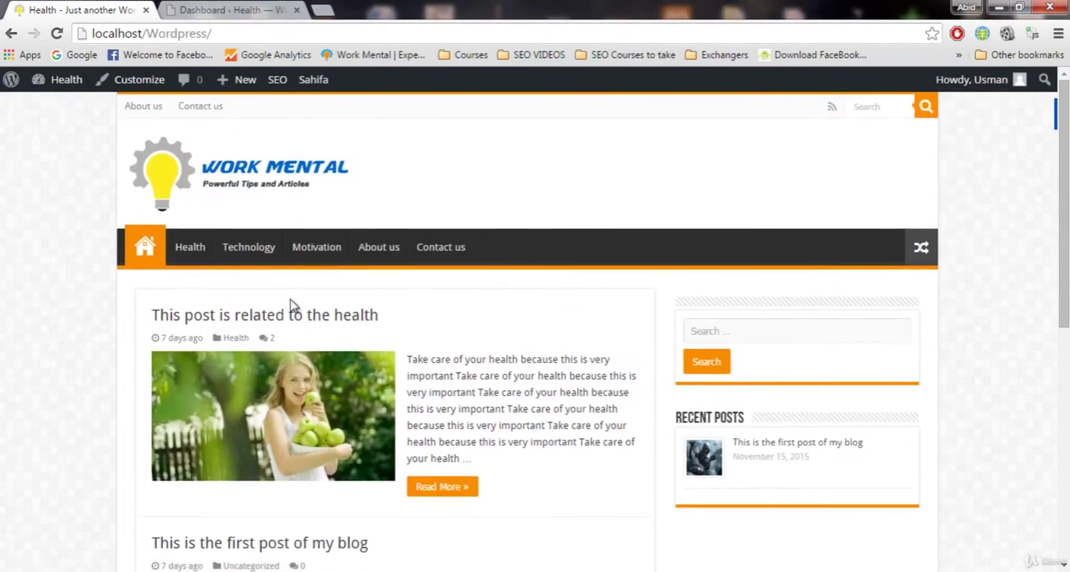
{"action": "scroll", "coordinate": [293, 306], "scroll_direction": "down", "scroll_amount": 5}
{"action": "scroll", "coordinate": [223, 223], "scroll_direction": "up", "scroll_amount": 4}
{"action": "left_click", "coordinate": [228, 10]}
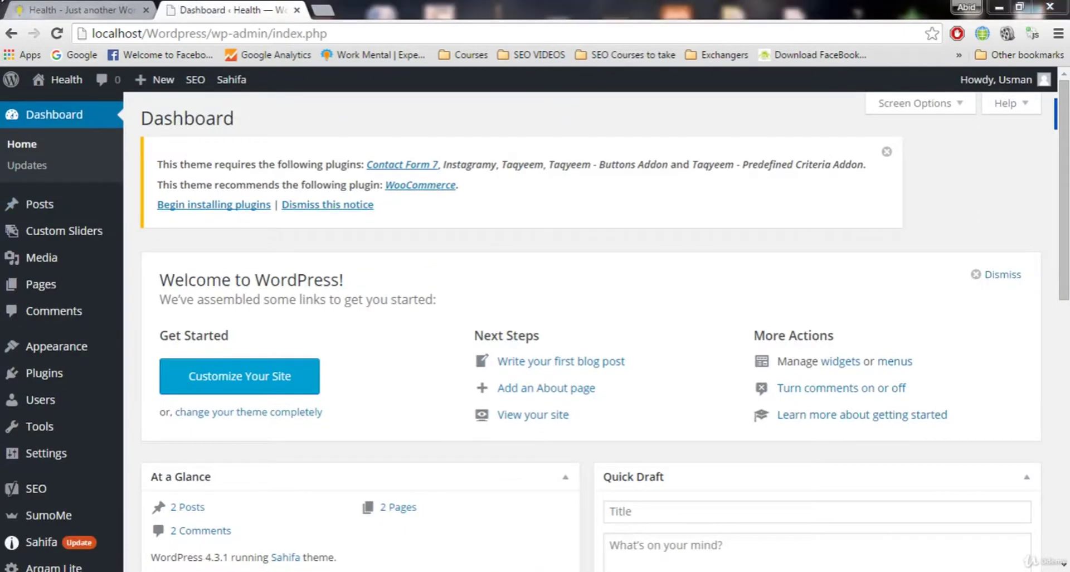
{"action": "left_click", "coordinate": [31, 8]}
{"action": "scroll", "coordinate": [363, 415], "scroll_direction": "down", "scroll_amount": 4}
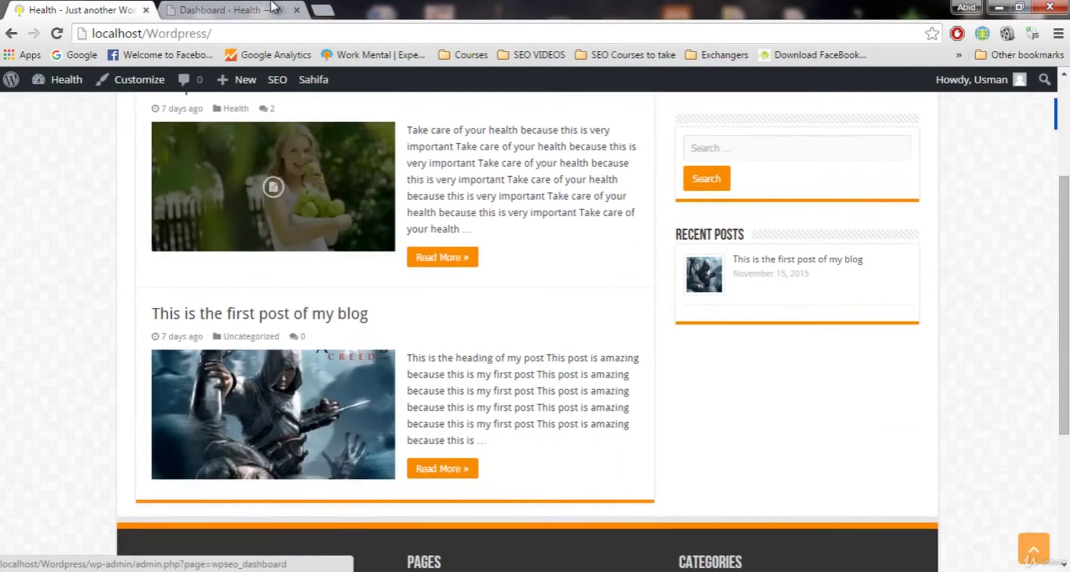
{"action": "left_click", "coordinate": [228, 10]}
Select both published posts in the list of all posts and move them to the trash
{"action": "mouse_move", "coordinate": [43, 208]}
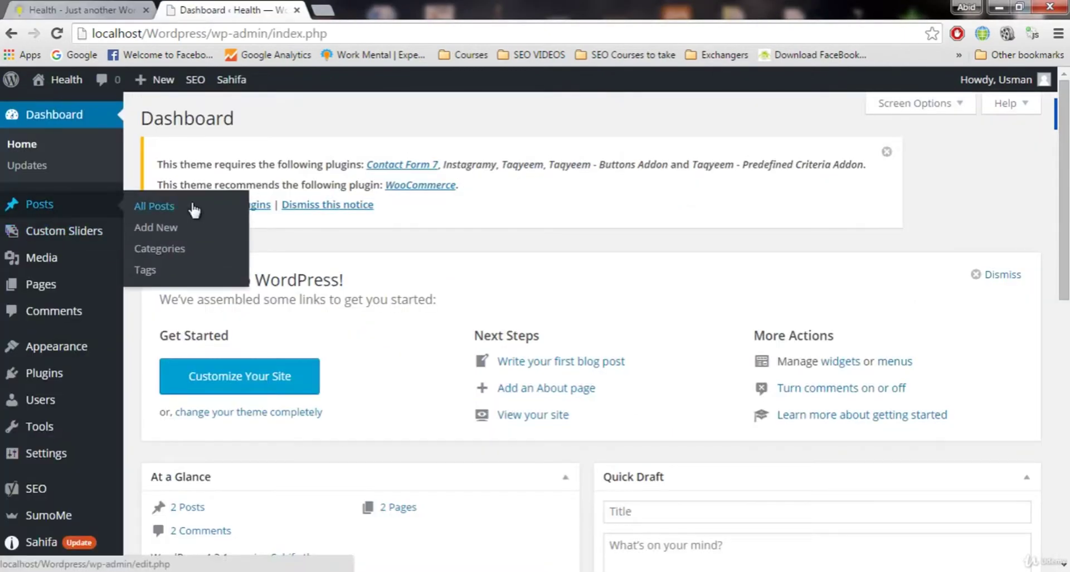
{"action": "left_click", "coordinate": [160, 207]}
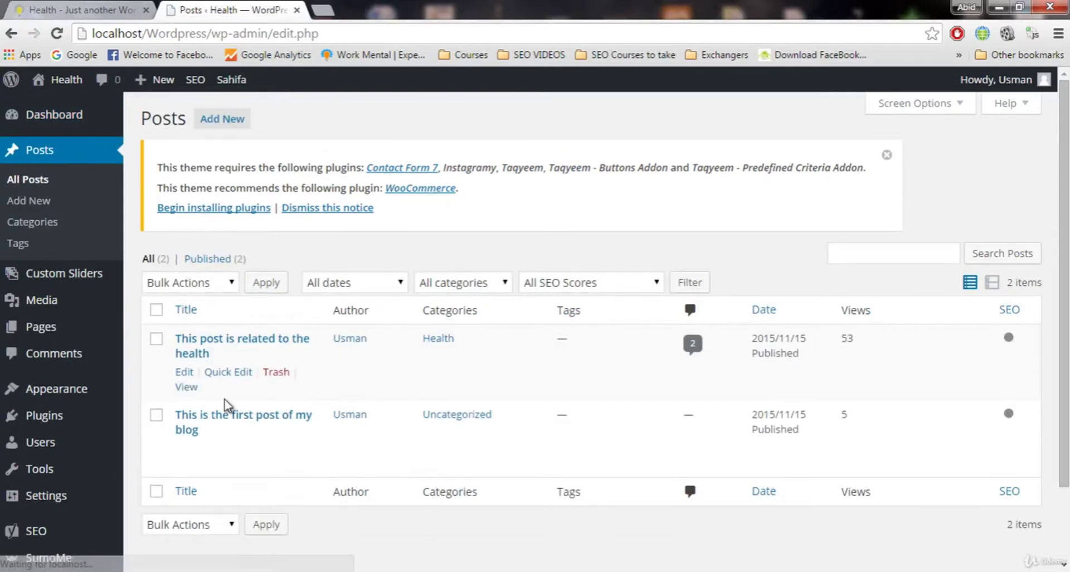
{"action": "left_click", "coordinate": [156, 415]}
{"action": "left_click", "coordinate": [156, 338]}
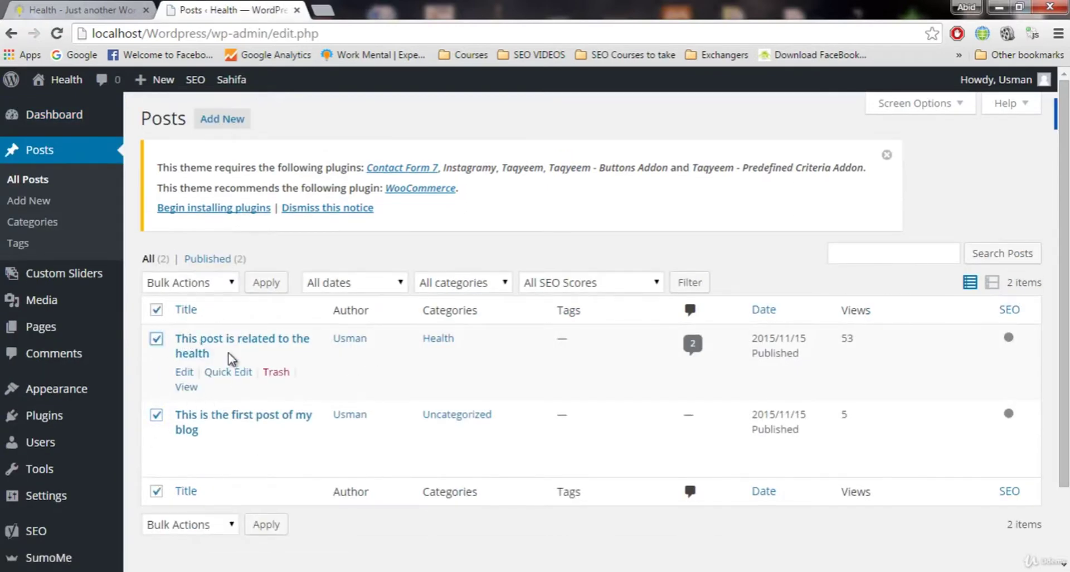
{"action": "left_click", "coordinate": [214, 289]}
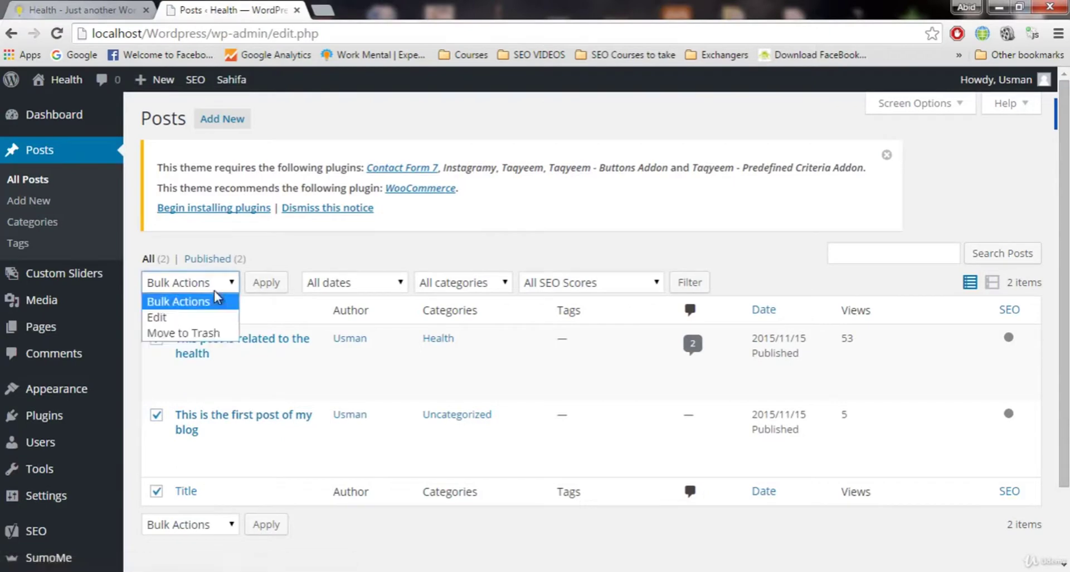
{"action": "left_click", "coordinate": [195, 334]}
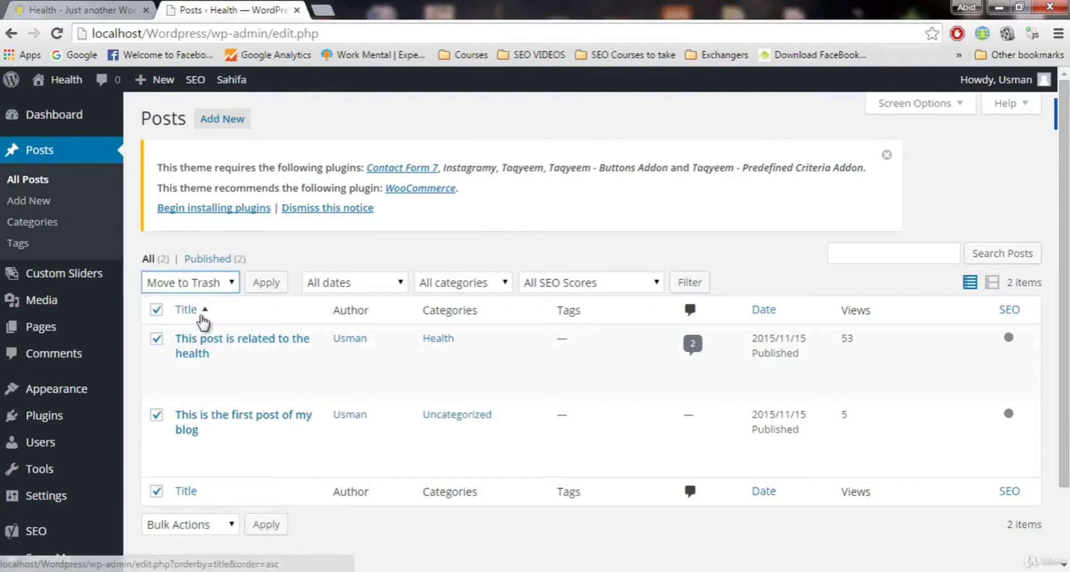
{"action": "left_click", "coordinate": [266, 282]}
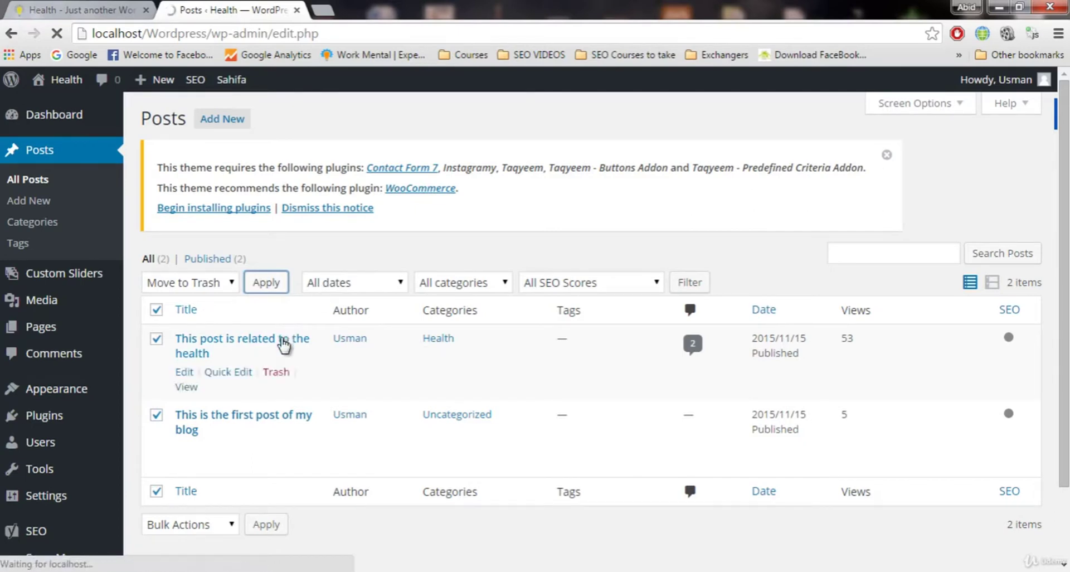
Open the trashed posts and permanently delete both of them
{"action": "left_click", "coordinate": [196, 305]}
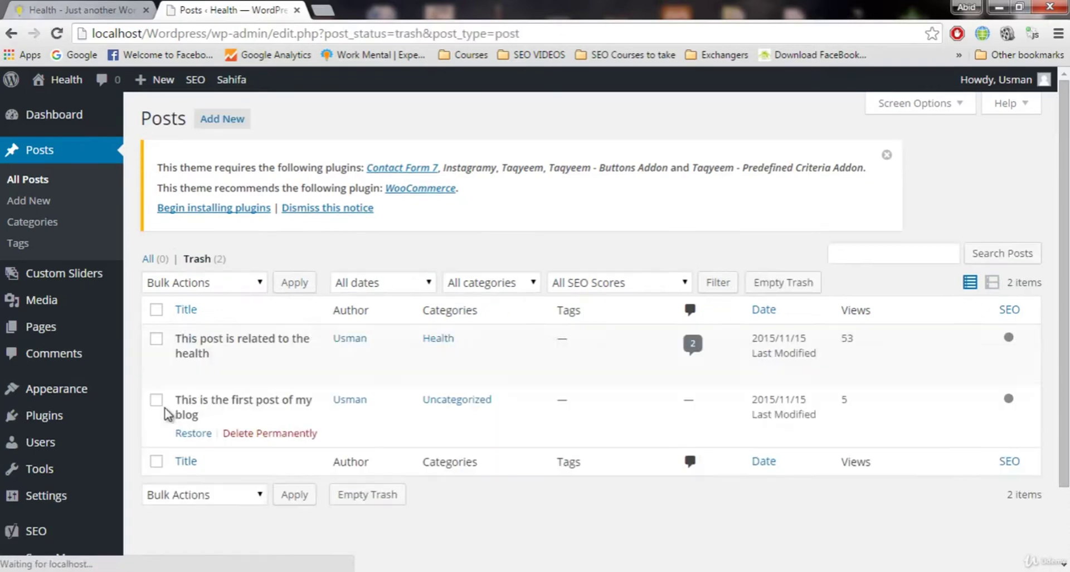
{"action": "left_click", "coordinate": [156, 310]}
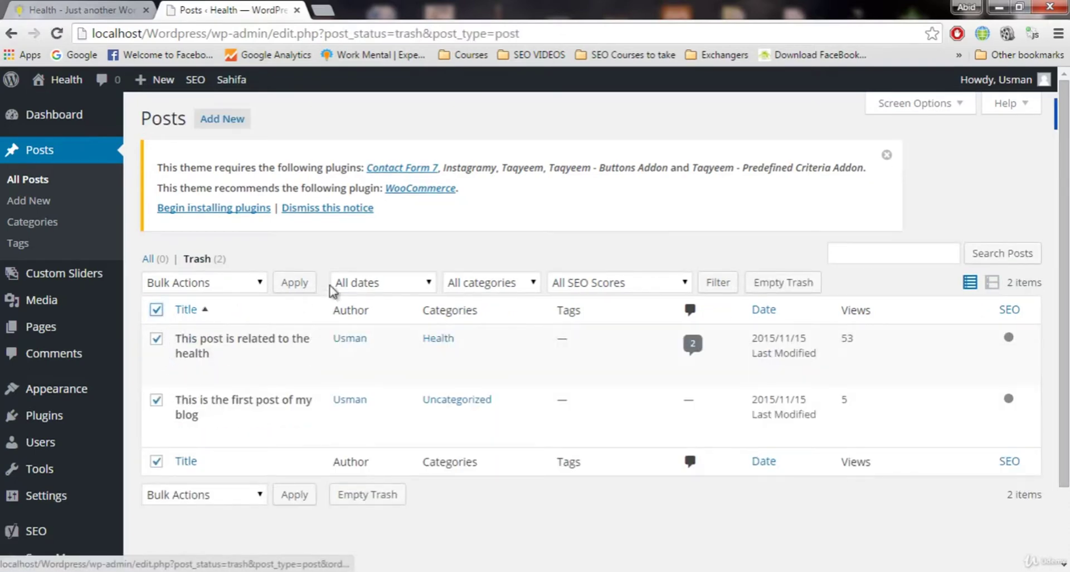
{"action": "left_click", "coordinate": [239, 283]}
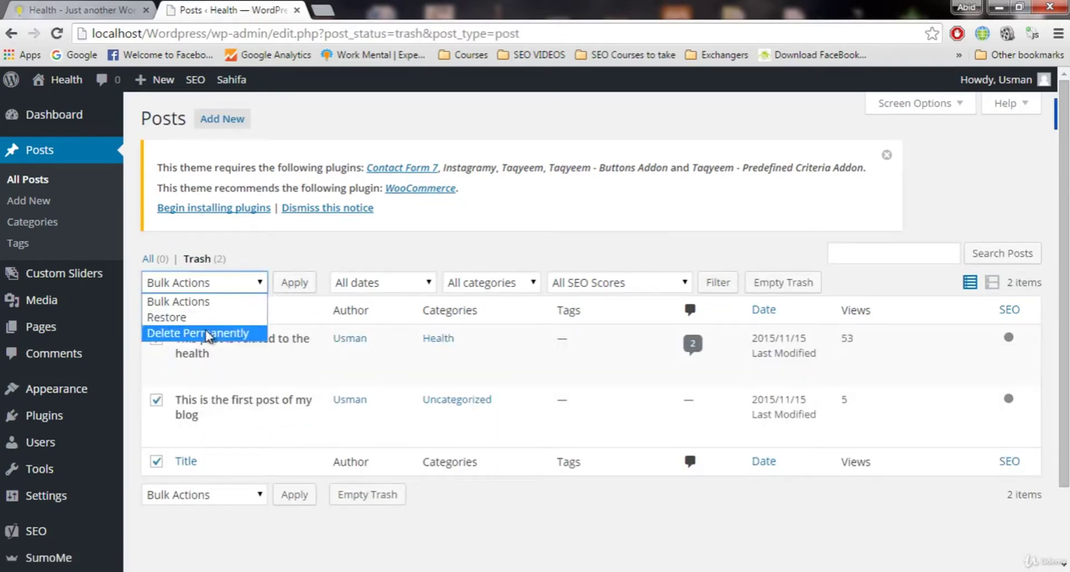
{"action": "left_click", "coordinate": [234, 332]}
{"action": "left_click", "coordinate": [296, 282]}
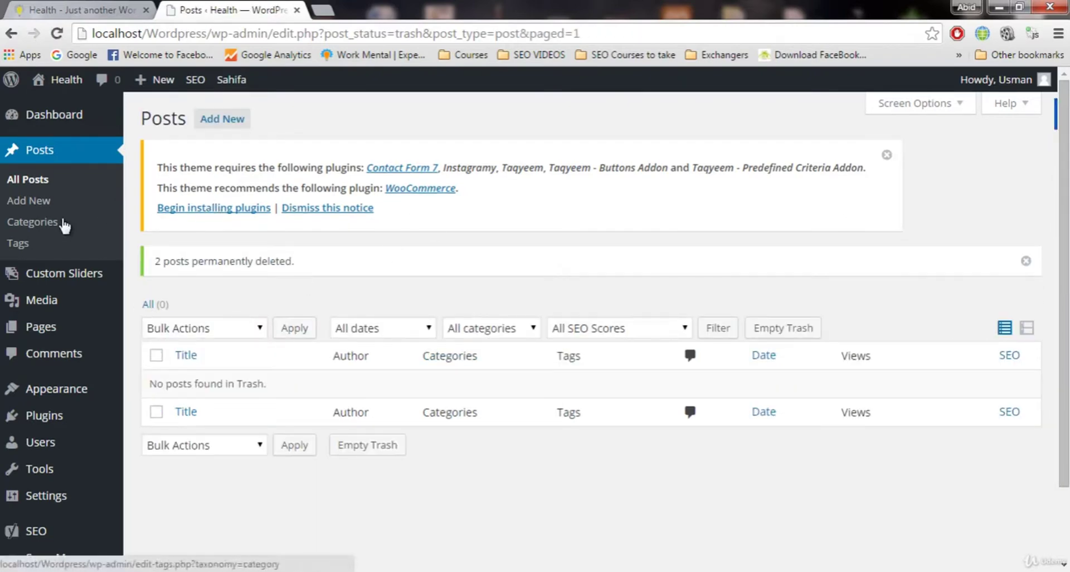
Start a new post and reload the site's home page to check it without the deleted posts
{"action": "left_click", "coordinate": [42, 200]}
{"action": "left_click", "coordinate": [78, 9]}
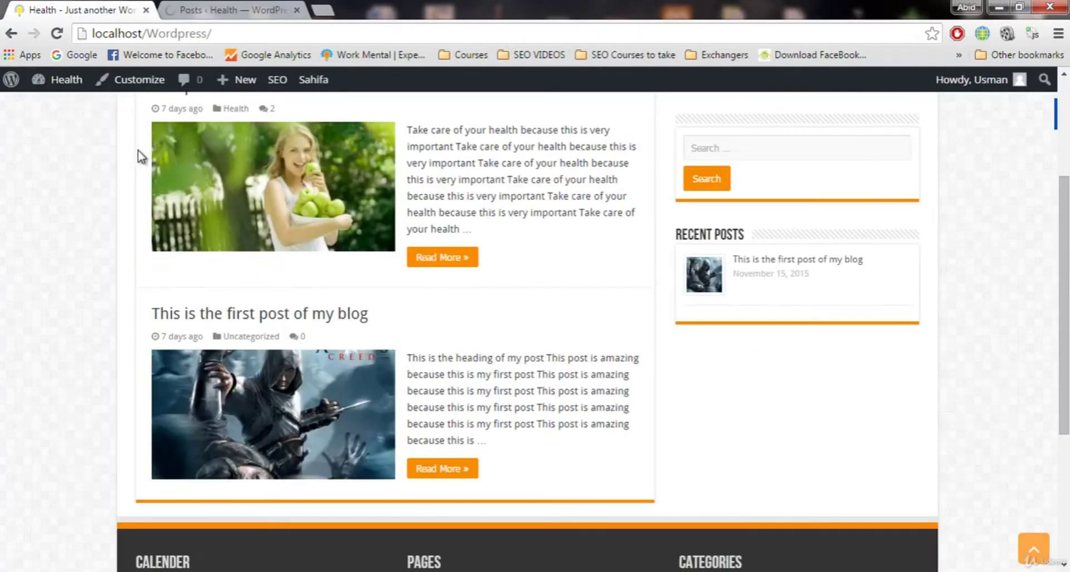
{"action": "scroll", "coordinate": [134, 179], "scroll_direction": "up", "scroll_amount": 4}
{"action": "left_click", "coordinate": [146, 248]}
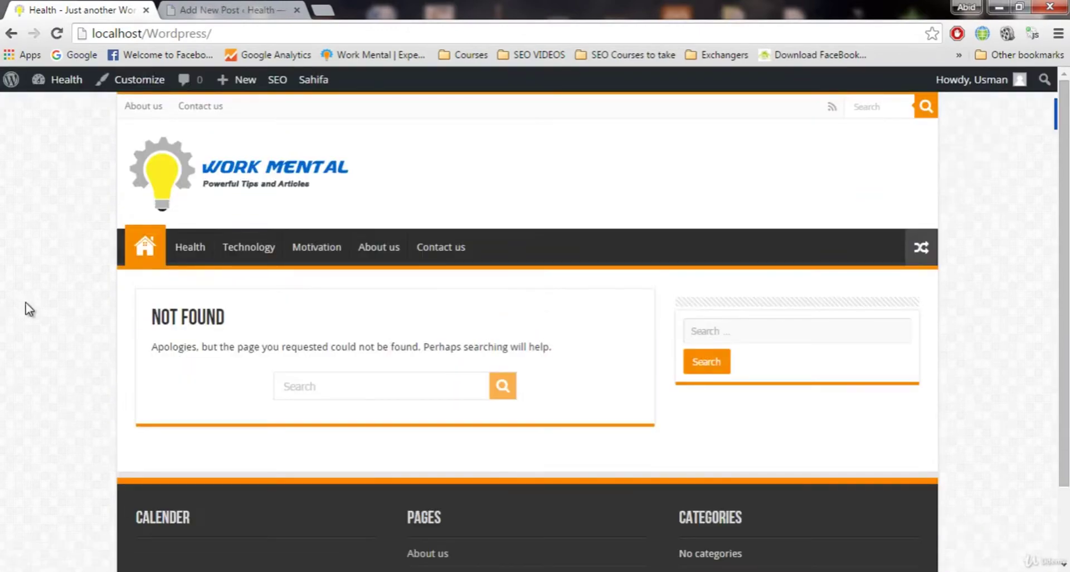
Return to the new post form and look over its title, content, publishing, category and tag sections
{"action": "left_click", "coordinate": [201, 10]}
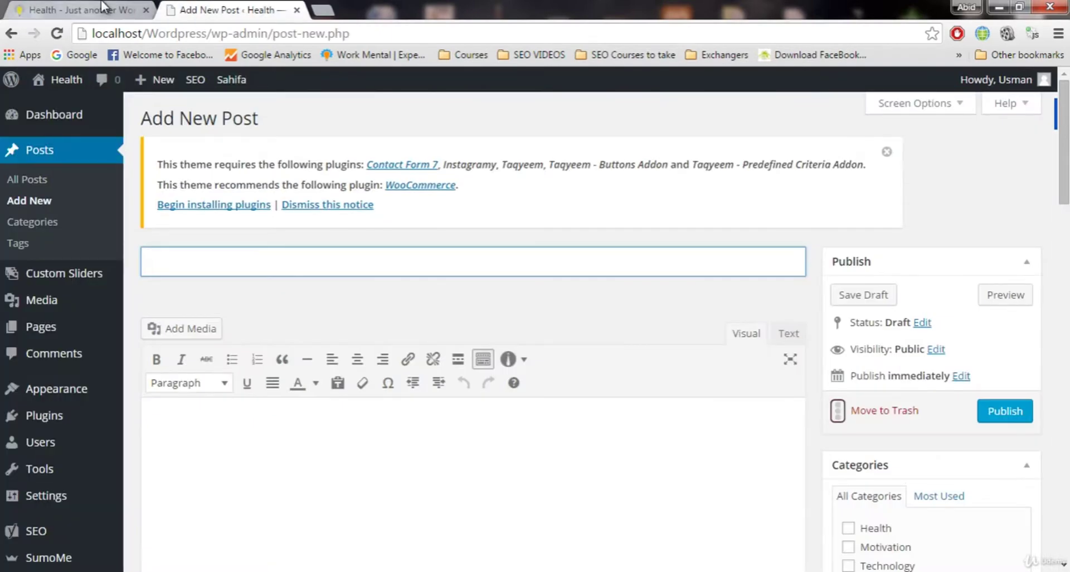
{"action": "left_click", "coordinate": [106, 11]}
{"action": "left_click", "coordinate": [194, 8]}
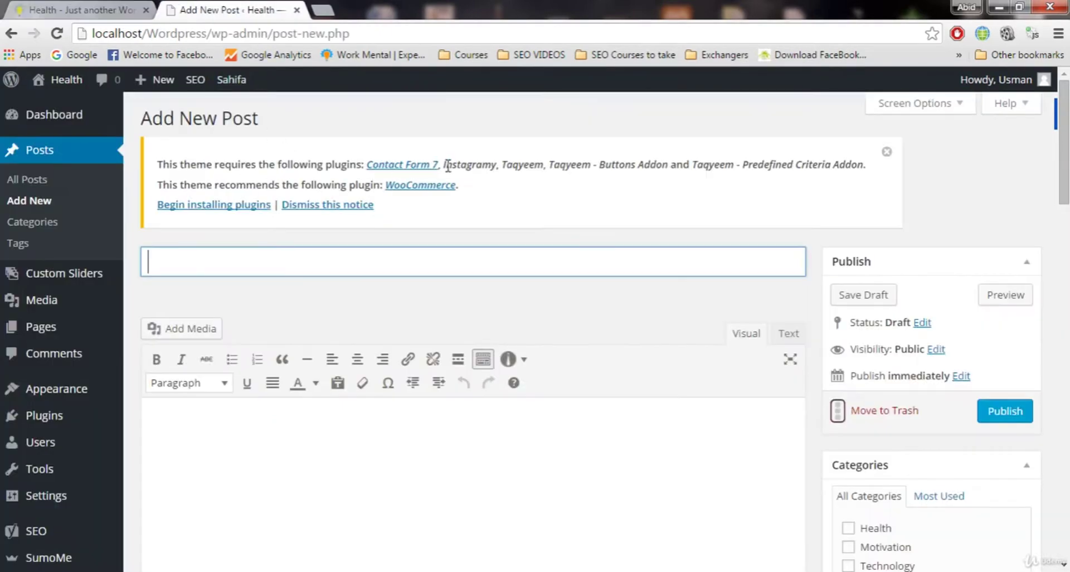
{"action": "scroll", "coordinate": [490, 239], "scroll_direction": "down", "scroll_amount": 3}
{"action": "scroll", "coordinate": [383, 326], "scroll_direction": "up", "scroll_amount": 3}
{"action": "scroll", "coordinate": [381, 446], "scroll_direction": "down", "scroll_amount": 4}
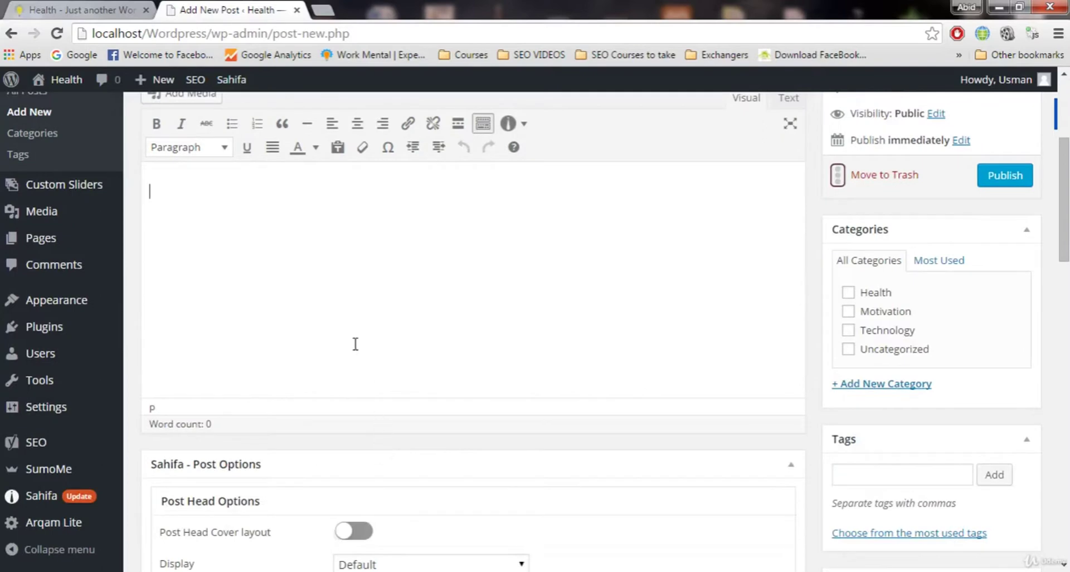
{"action": "scroll", "coordinate": [355, 340], "scroll_direction": "up", "scroll_amount": 3}
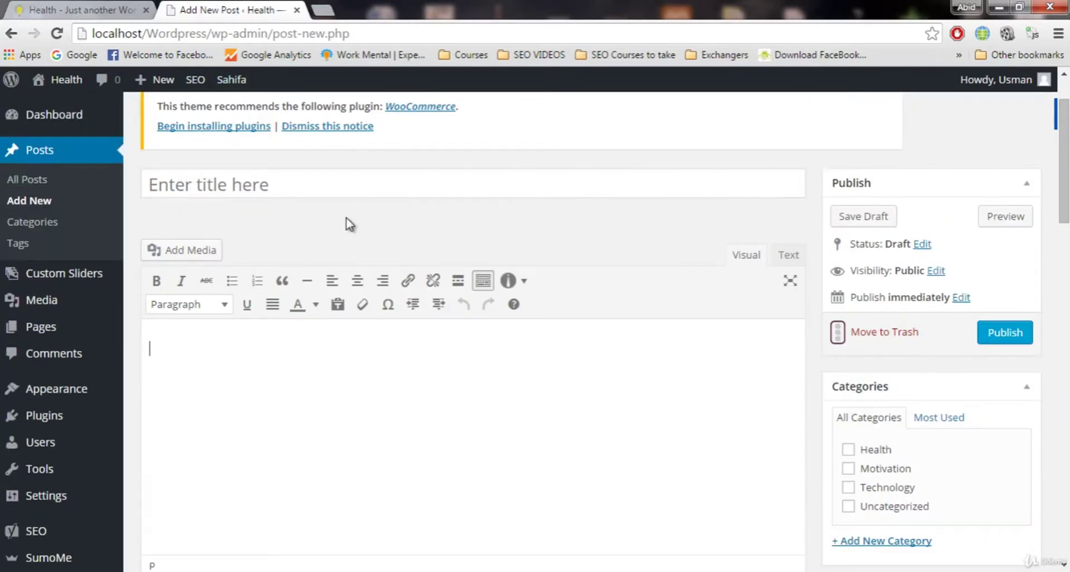
{"action": "scroll", "coordinate": [373, 418], "scroll_direction": "down", "scroll_amount": 1}
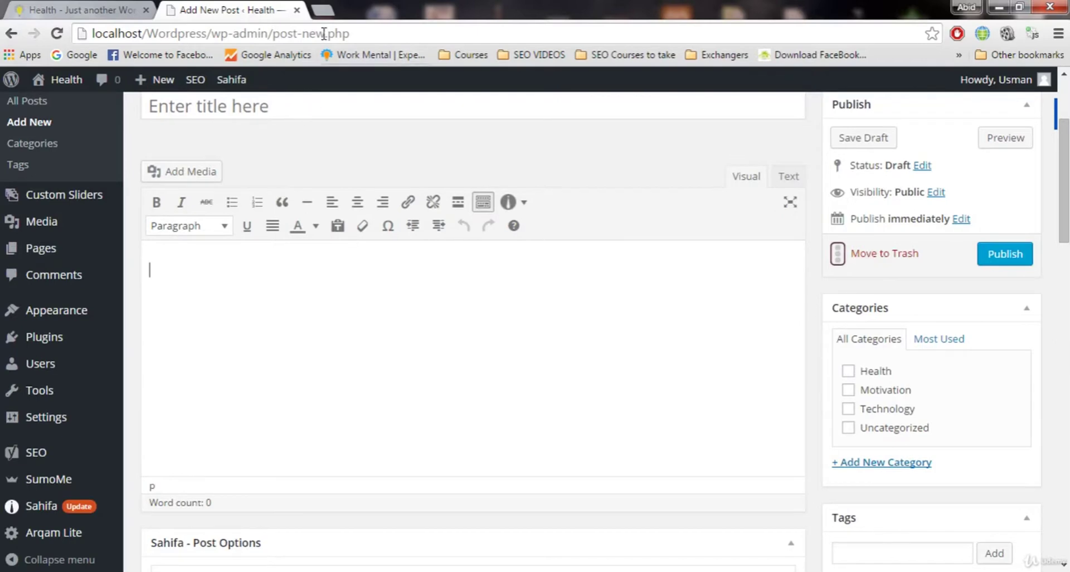
Open the Work Mental website in a new browser tab and look through the posts on its home page
{"action": "key", "text": "ctrl+t"}
{"action": "left_click", "coordinate": [352, 54]}
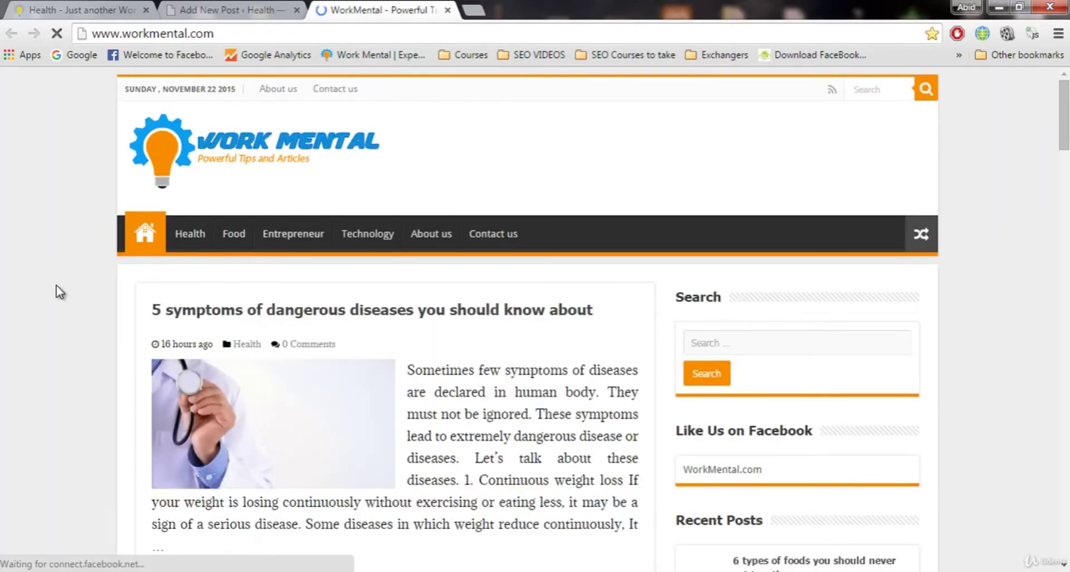
{"action": "scroll", "coordinate": [60, 295], "scroll_direction": "down", "scroll_amount": 2}
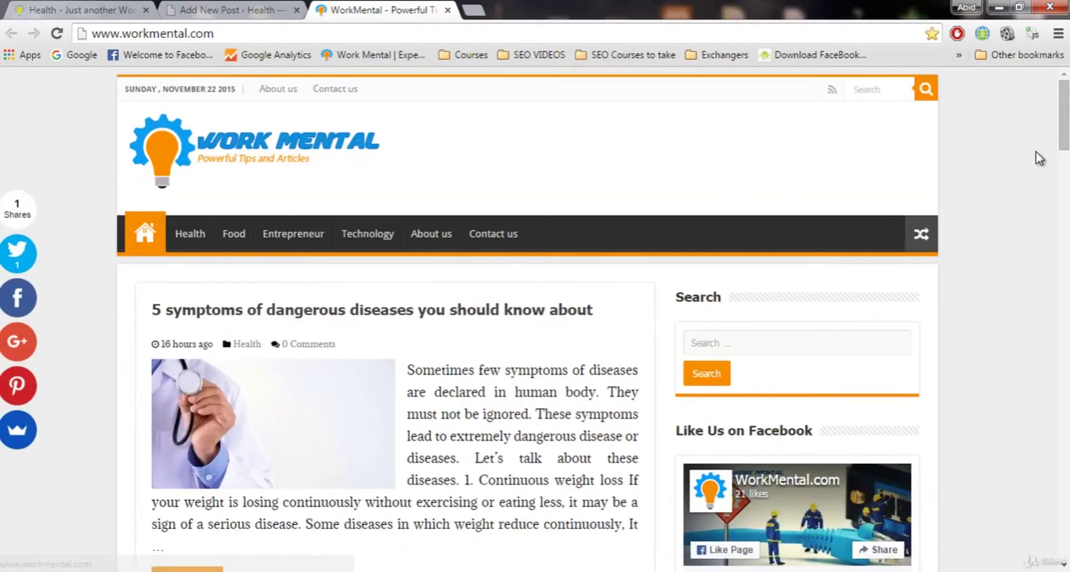
{"action": "mouse_move", "coordinate": [1064, 112]}
{"action": "left_mouse_down"}
{"action": "mouse_move", "coordinate": [1064, 368]}
{"action": "mouse_move", "coordinate": [1064, 123]}
{"action": "left_mouse_up"}
{"action": "scroll", "coordinate": [1027, 220], "scroll_direction": "down", "scroll_amount": 5}
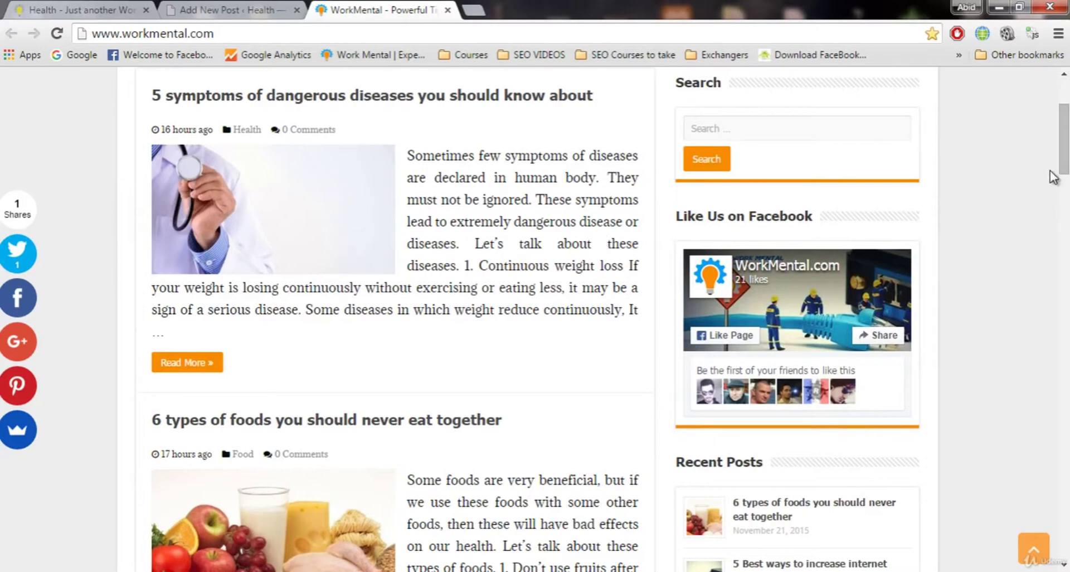
{"action": "left_click_drag", "start_coordinate": [1064, 167], "coordinate": [1064, 223]}
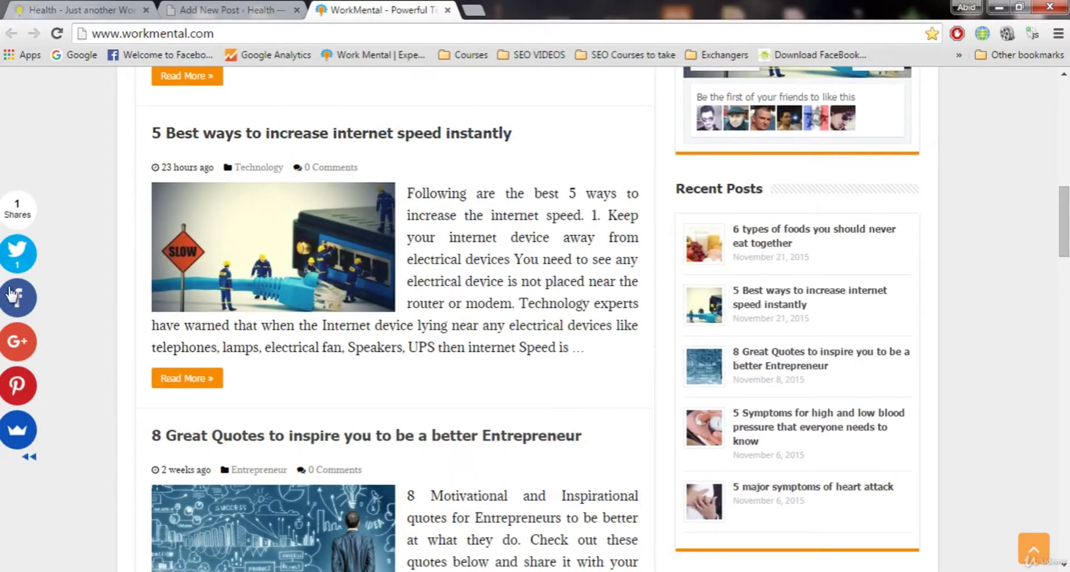
{"action": "left_click_drag", "start_coordinate": [1064, 222], "coordinate": [1064, 89]}
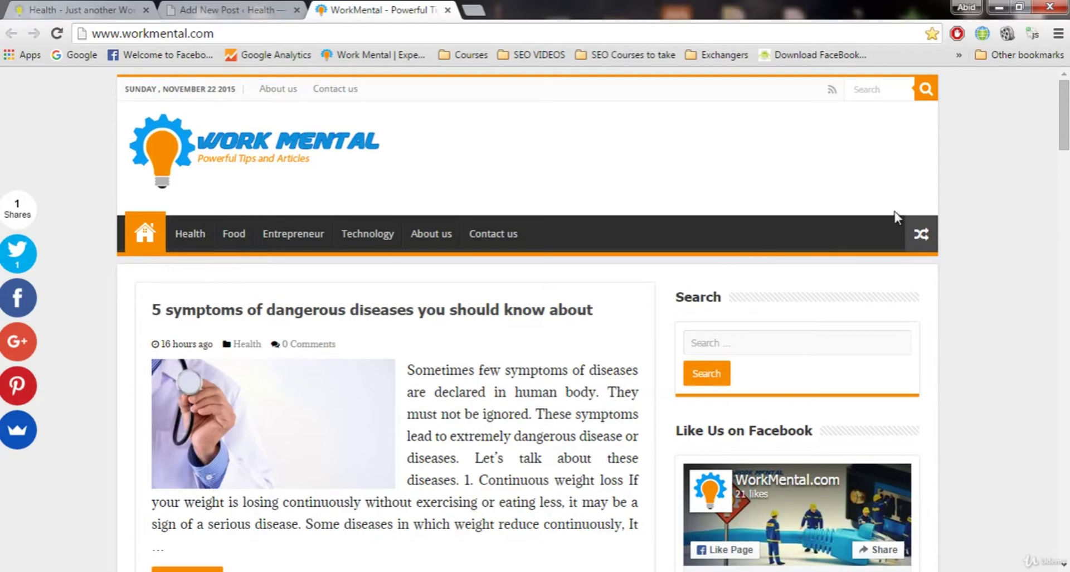
{"action": "scroll", "coordinate": [886, 237], "scroll_direction": "down", "scroll_amount": 1}
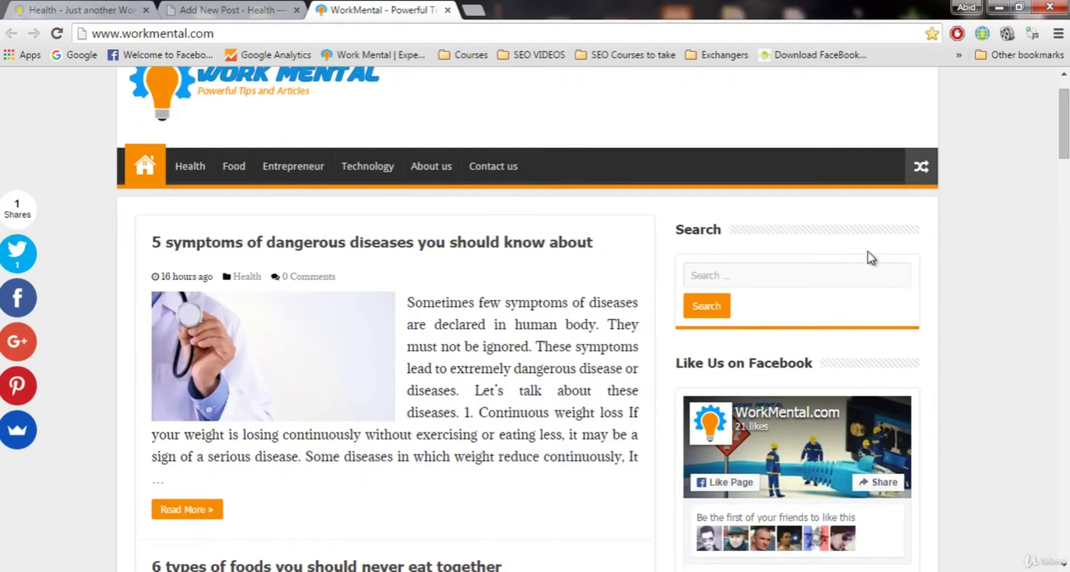
Open the article "5 symptoms of dangerous diseases you should know about" and examine how its headings, images and paragraphs are laid out
{"action": "left_click", "coordinate": [348, 379]}
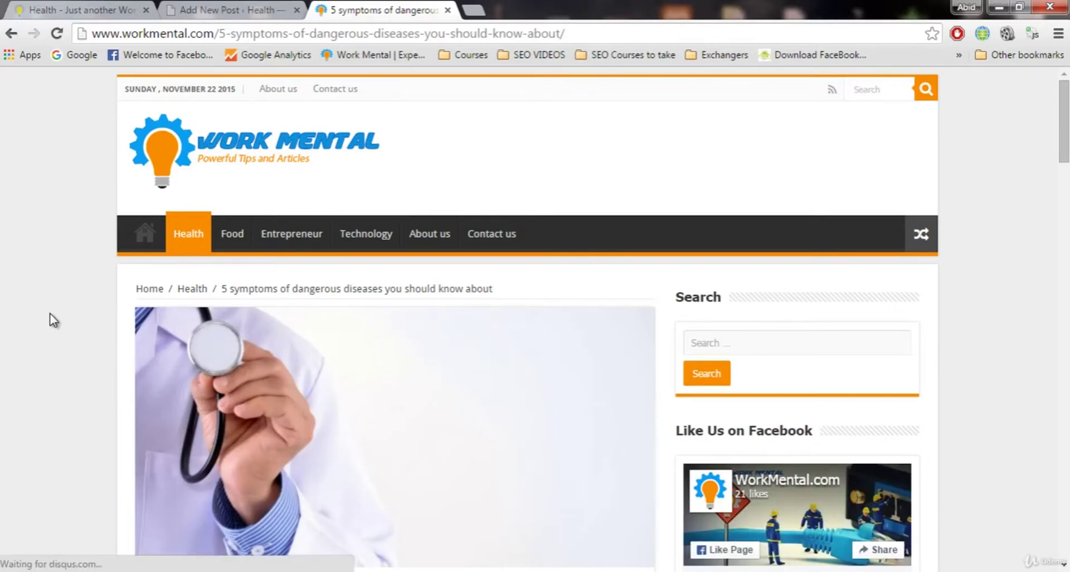
{"action": "scroll", "coordinate": [53, 321], "scroll_direction": "down", "scroll_amount": 2}
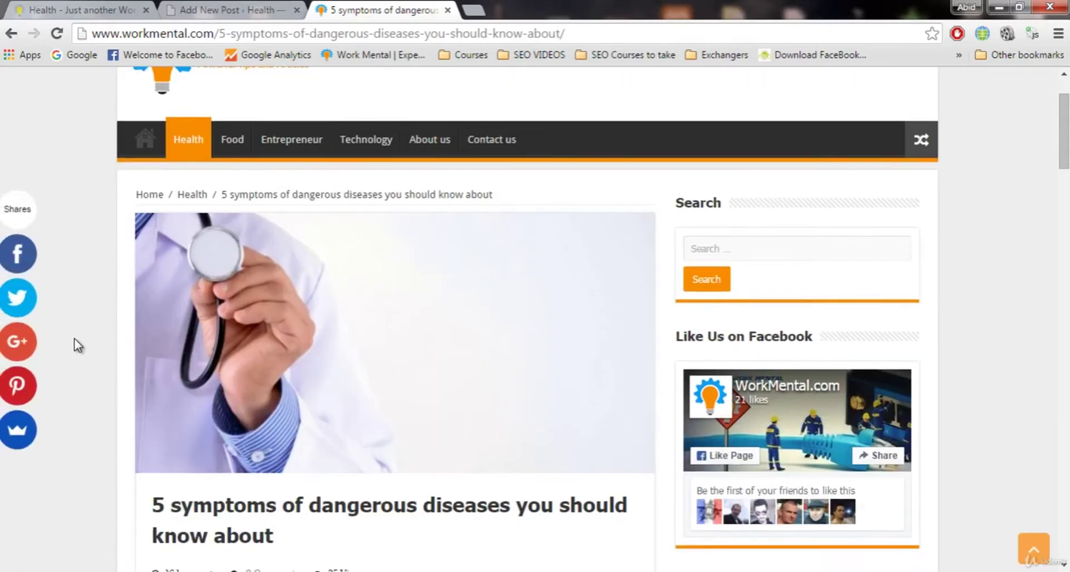
{"action": "scroll", "coordinate": [76, 345], "scroll_direction": "down", "scroll_amount": 2}
{"action": "scroll", "coordinate": [78, 349], "scroll_direction": "down", "scroll_amount": 3}
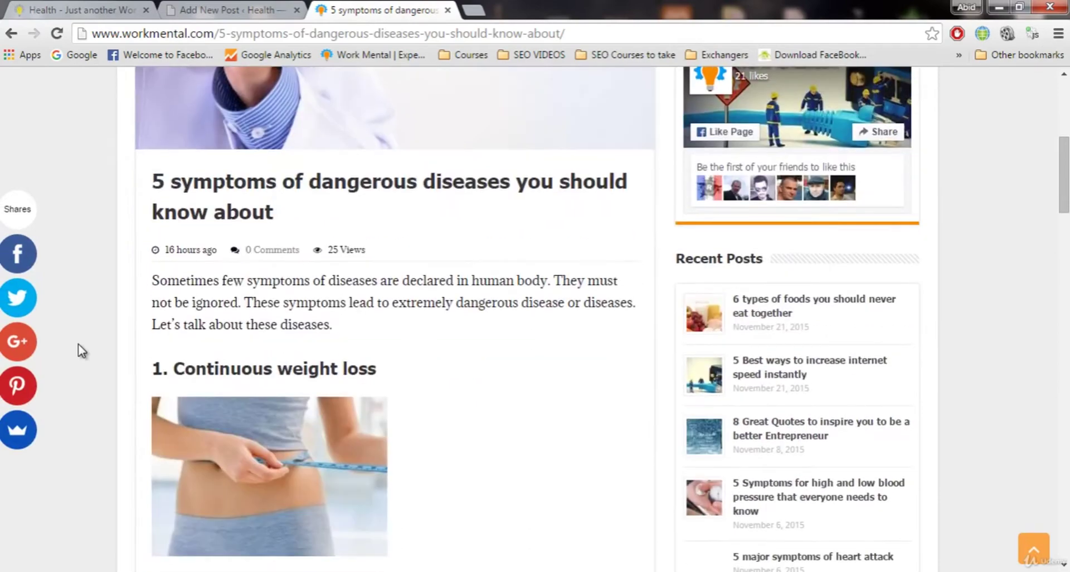
{"action": "scroll", "coordinate": [81, 350], "scroll_direction": "down", "scroll_amount": 3}
{"action": "scroll", "coordinate": [79, 349], "scroll_direction": "up", "scroll_amount": 4}
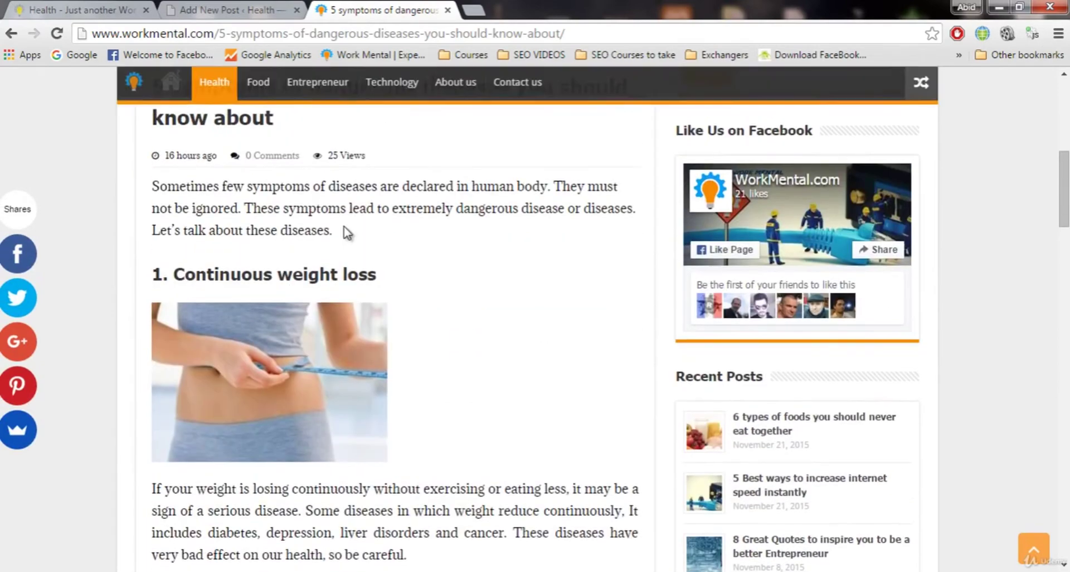
{"action": "scroll", "coordinate": [221, 313], "scroll_direction": "down", "scroll_amount": 3}
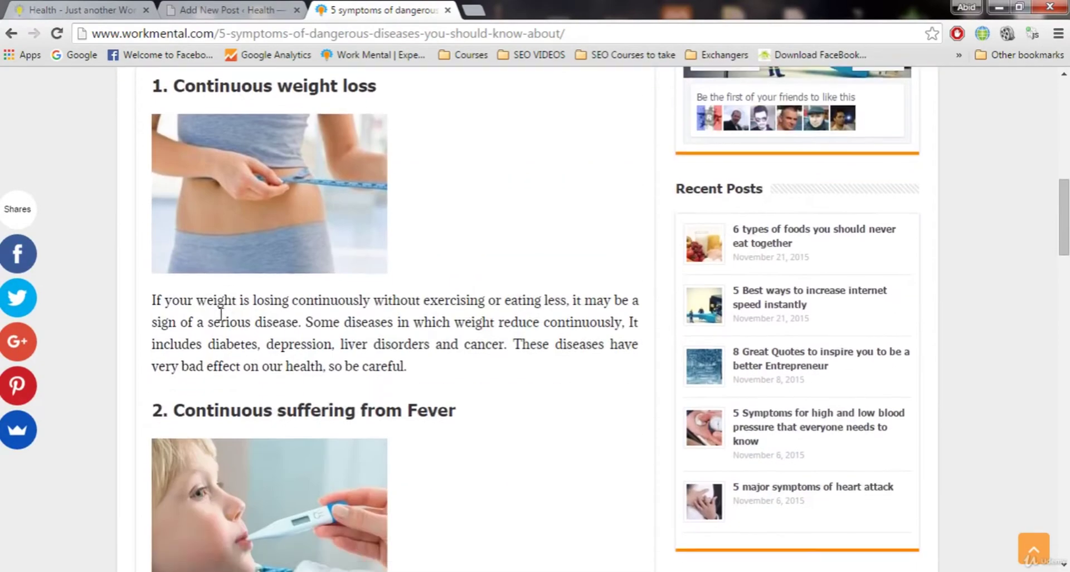
{"action": "scroll", "coordinate": [296, 407], "scroll_direction": "down", "scroll_amount": 3}
{"action": "scroll", "coordinate": [298, 312], "scroll_direction": "up", "scroll_amount": 3}
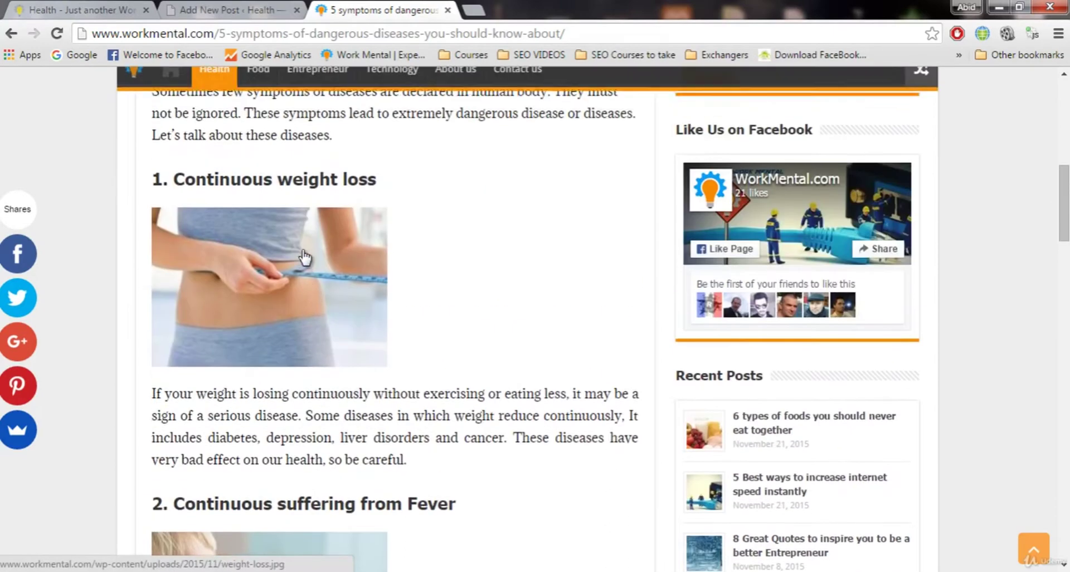
{"action": "scroll", "coordinate": [304, 315], "scroll_direction": "down", "scroll_amount": 4}
{"action": "scroll", "coordinate": [304, 315], "scroll_direction": "down", "scroll_amount": 7}
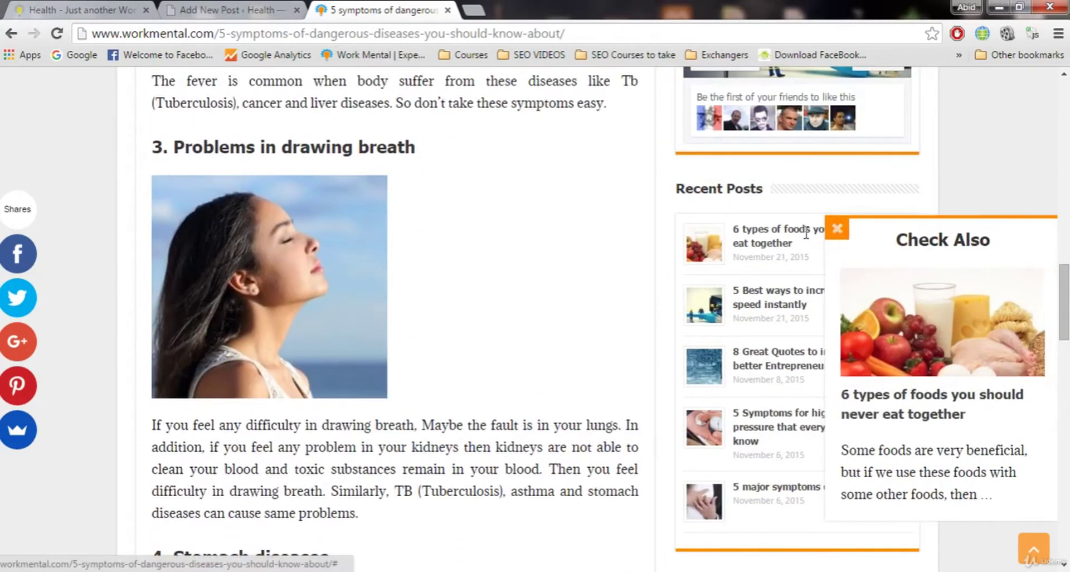
Dismiss the "Check Also" popup and examine the article's remaining numbered sections, images and introductory paragraph
{"action": "left_click", "coordinate": [834, 228]}
{"action": "scroll", "coordinate": [613, 307], "scroll_direction": "down", "scroll_amount": 3}
{"action": "scroll", "coordinate": [613, 308], "scroll_direction": "down", "scroll_amount": 7}
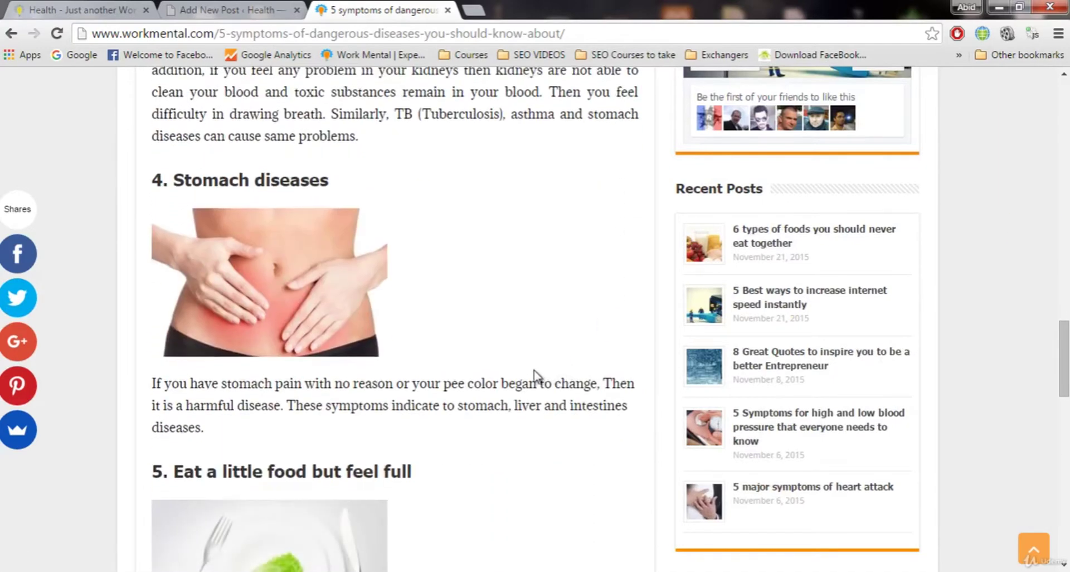
{"action": "scroll", "coordinate": [534, 377], "scroll_direction": "down", "scroll_amount": 7}
{"action": "scroll", "coordinate": [536, 371], "scroll_direction": "up", "scroll_amount": 7}
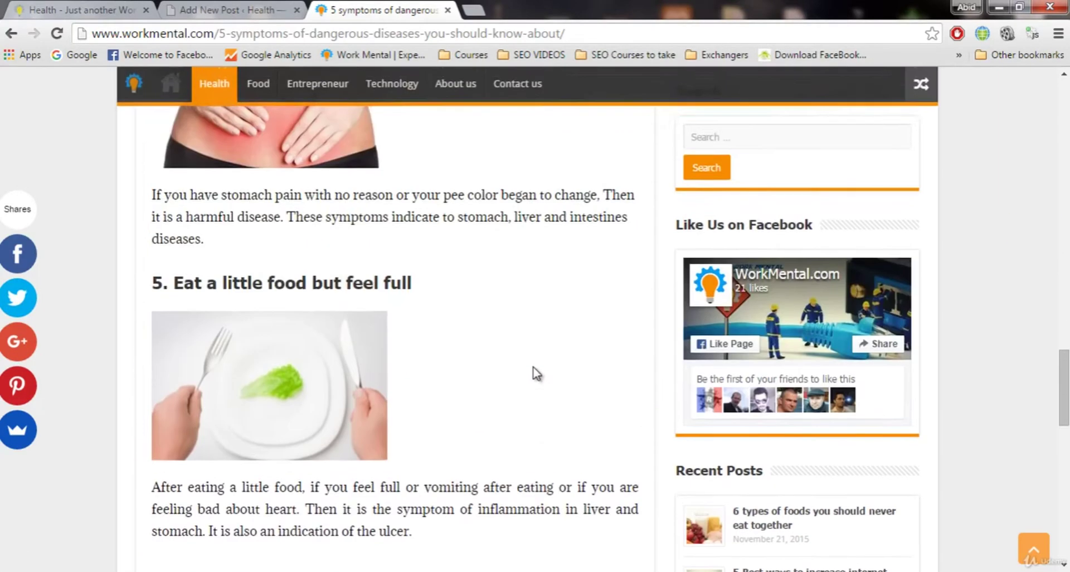
{"action": "scroll", "coordinate": [535, 371], "scroll_direction": "down", "scroll_amount": 7}
{"action": "scroll", "coordinate": [534, 373], "scroll_direction": "up", "scroll_amount": 20}
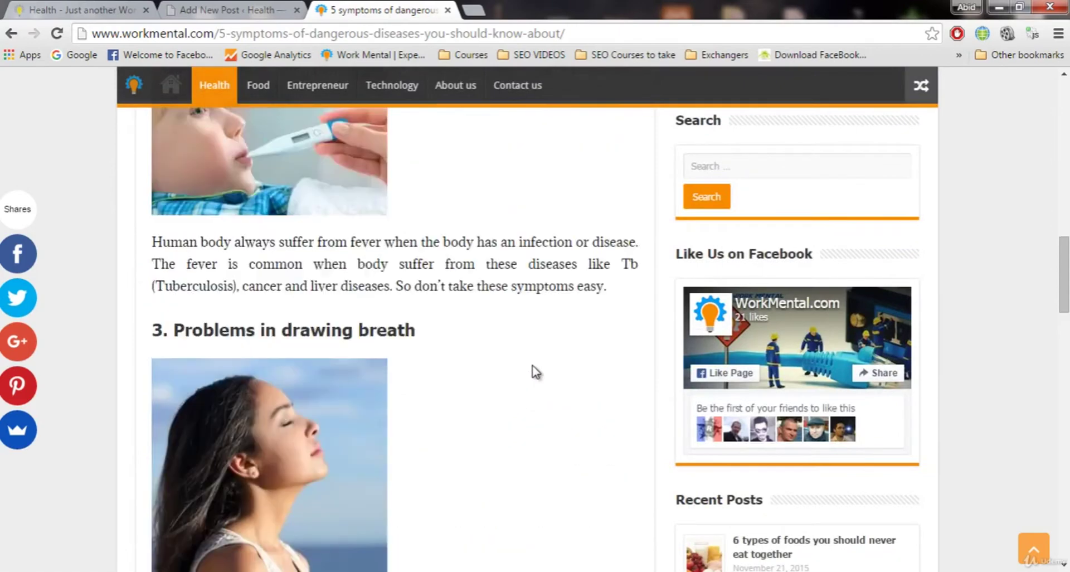
{"action": "scroll", "coordinate": [530, 368], "scroll_direction": "up", "scroll_amount": 1}
{"action": "scroll", "coordinate": [501, 372], "scroll_direction": "down", "scroll_amount": 3}
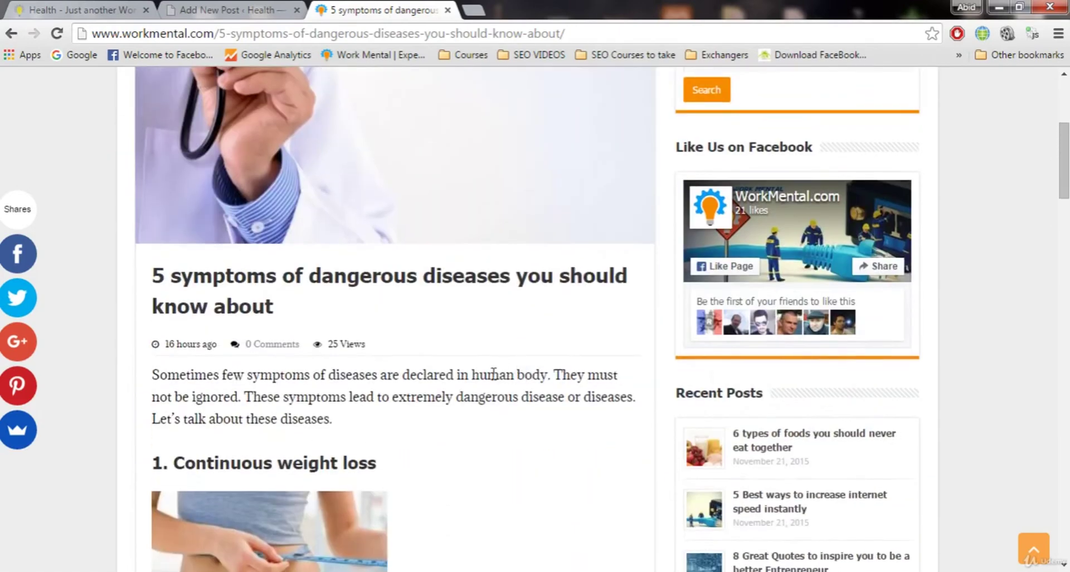
{"action": "scroll", "coordinate": [255, 381], "scroll_direction": "down", "scroll_amount": 5}
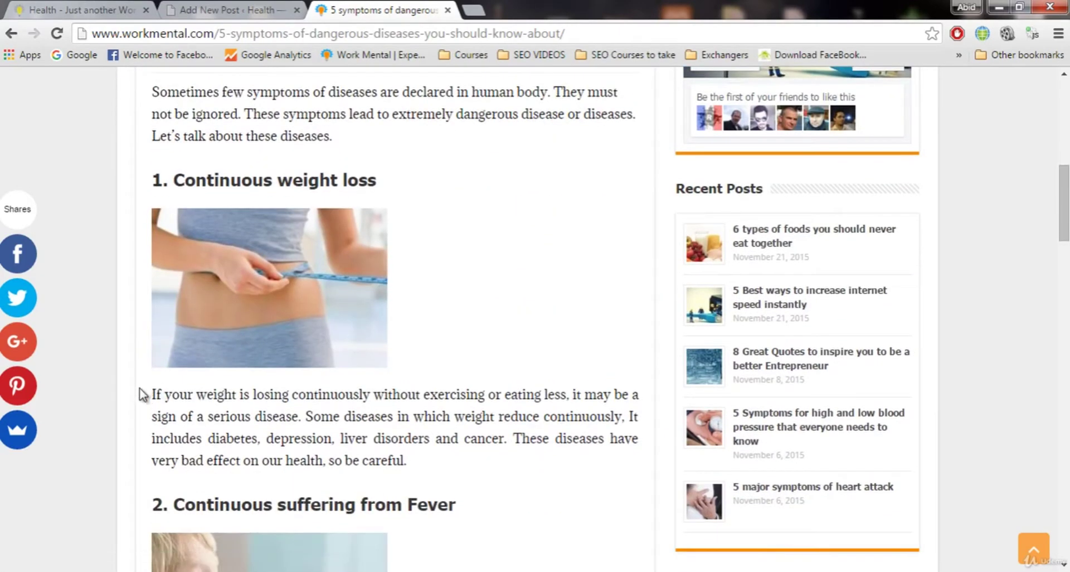
Copy the article's introductory paragraph, beginning "Sometimes few symptoms of diseases", into the content of the new post
{"action": "scroll", "coordinate": [165, 324], "scroll_direction": "up", "scroll_amount": 2}
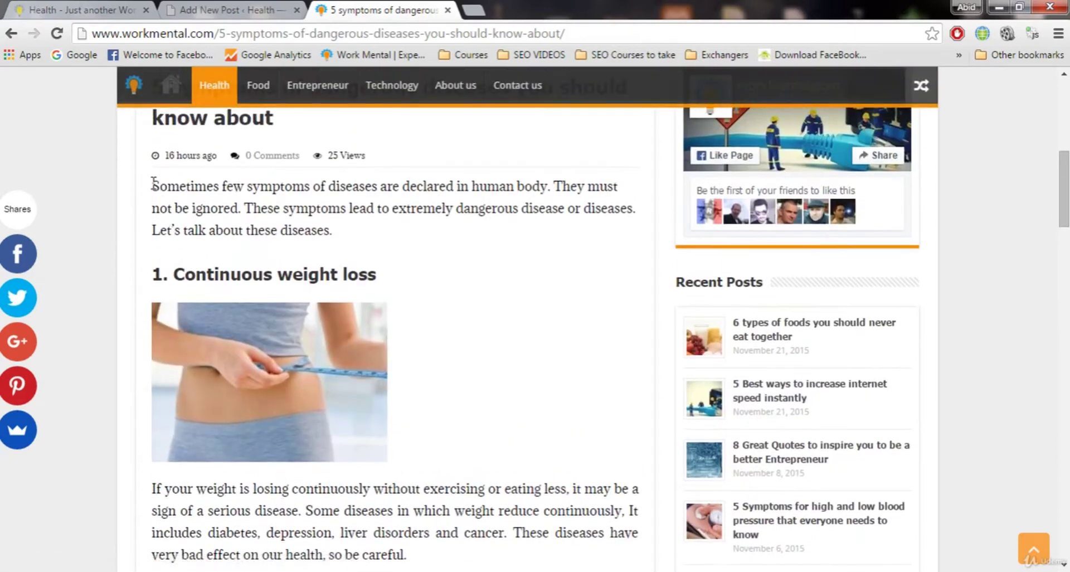
{"action": "left_click_drag", "start_coordinate": [152, 184], "coordinate": [398, 229]}
{"action": "key", "text": "ctrl+c"}
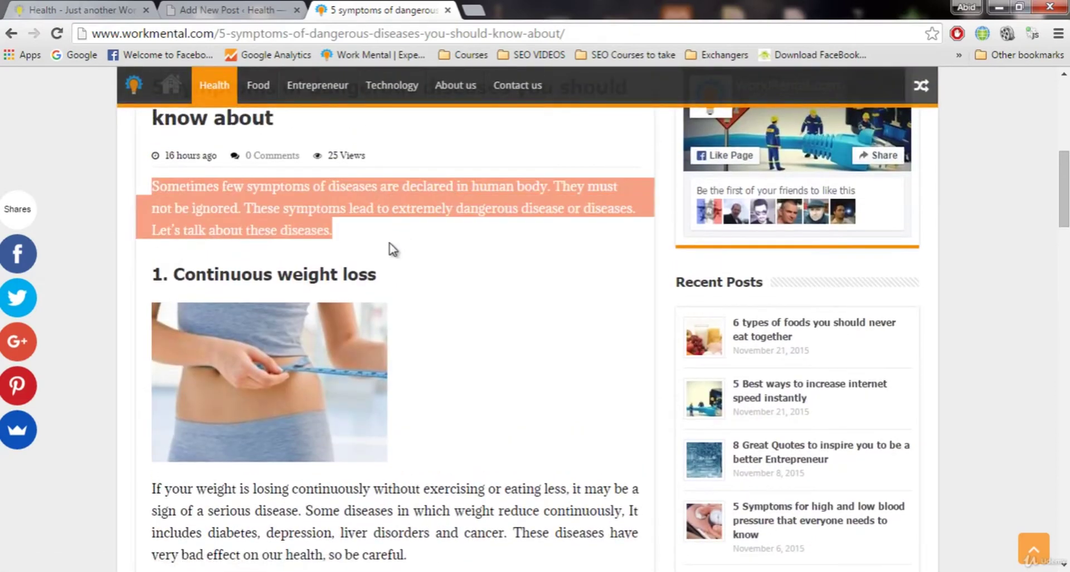
{"action": "left_click", "coordinate": [192, 10]}
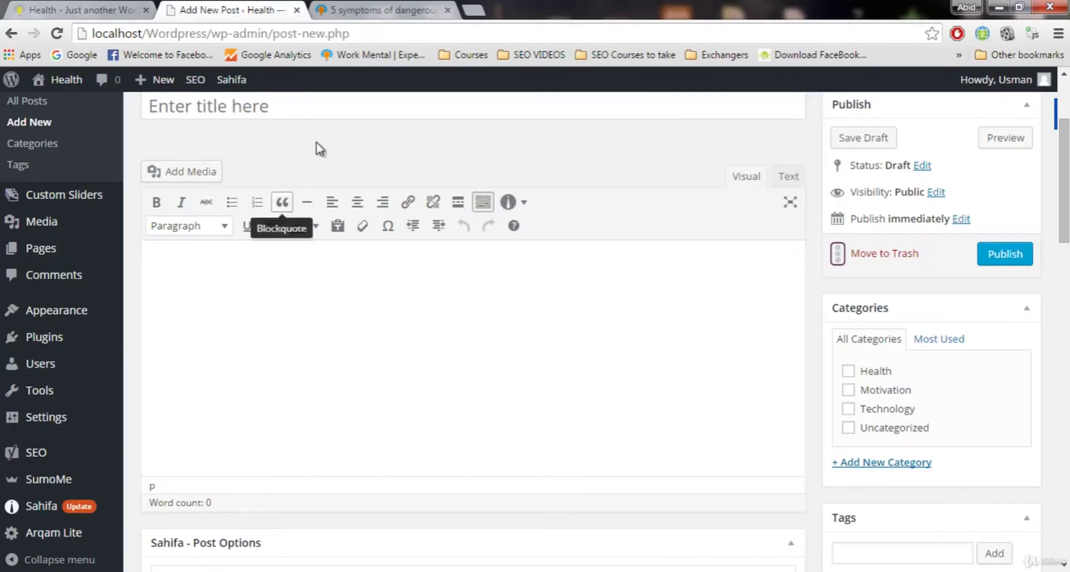
{"action": "key", "text": "ctrl+v"}
Copy the paragraph under "1. Continuous weight loss" from the article and add it below the introduction in the new post
{"action": "left_click", "coordinate": [353, 13]}
{"action": "scroll", "coordinate": [382, 246], "scroll_direction": "down", "scroll_amount": 3}
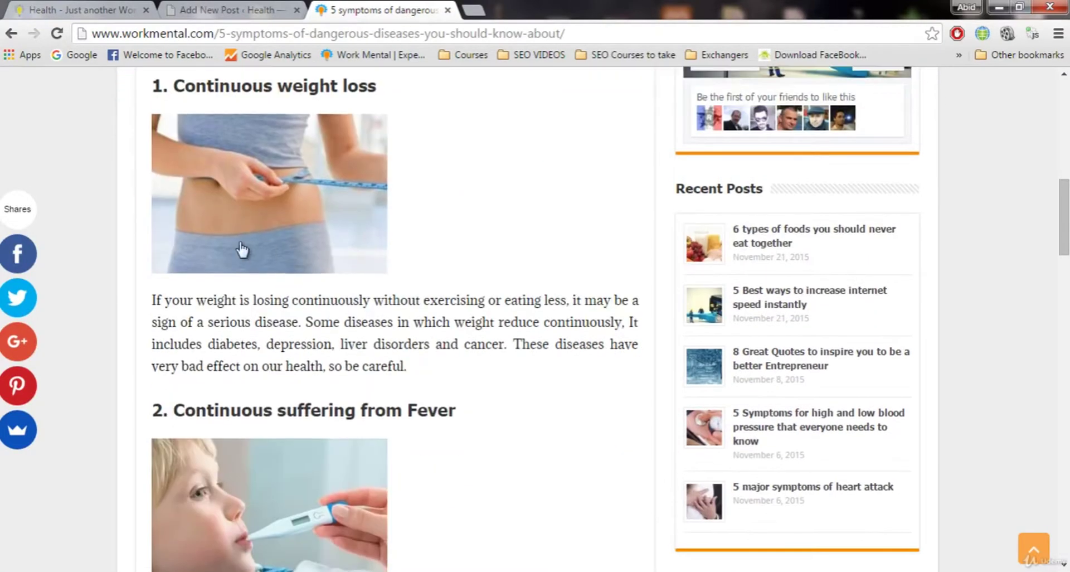
{"action": "left_click_drag", "start_coordinate": [153, 300], "coordinate": [461, 364]}
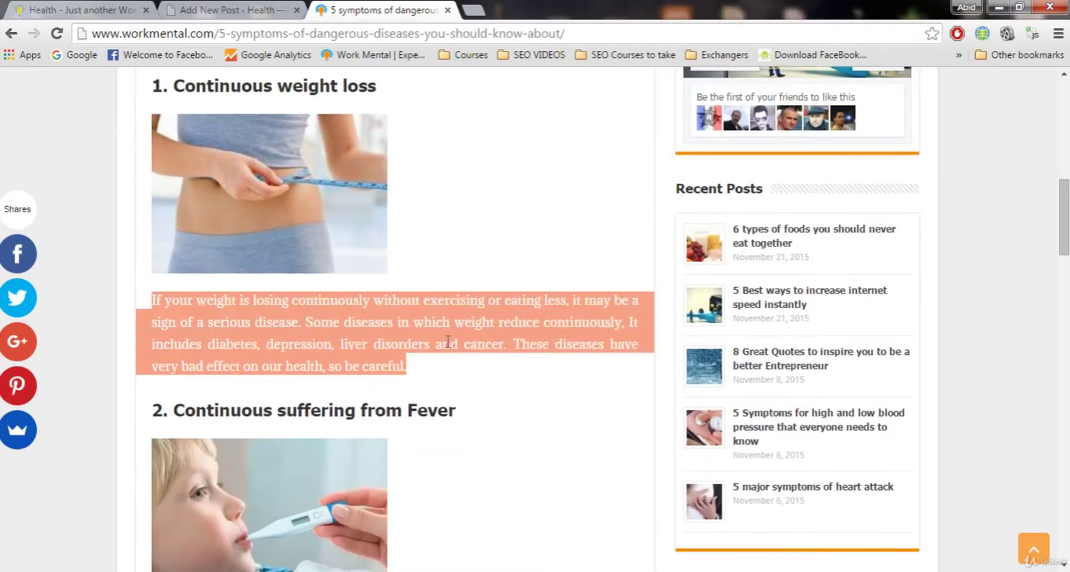
{"action": "left_click", "coordinate": [200, 6]}
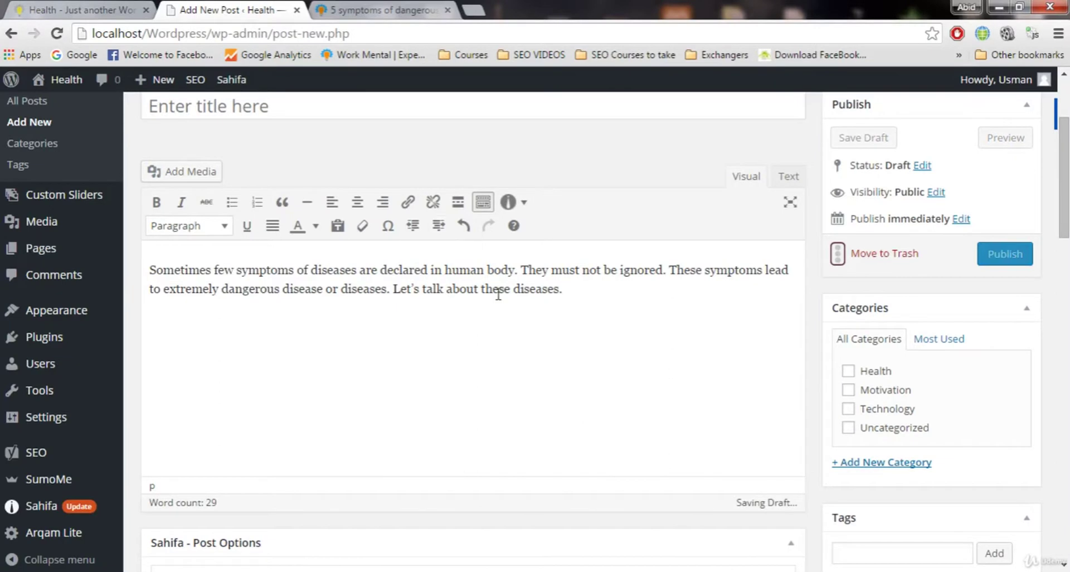
{"action": "type", "text": "If your weight is losing continuously without exercising or eating less, it may be a sign of a serious disease. Some diseases in which weight reduce continuously. It includes diabetes, depression, liver disorders and cancer. These diseases have very bad effect on our health, so be careful."}
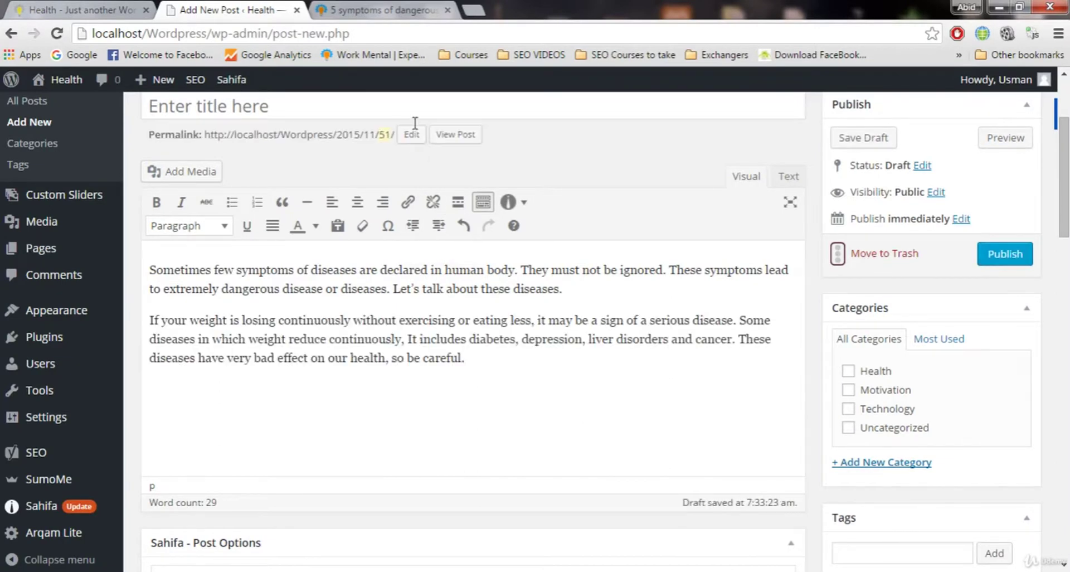
Copy the paragraph under "2. Continuous suffering from Fever" and add it below the weight loss paragraph in the new post
{"action": "left_click", "coordinate": [373, 10]}
{"action": "scroll", "coordinate": [281, 341], "scroll_direction": "down", "scroll_amount": 3}
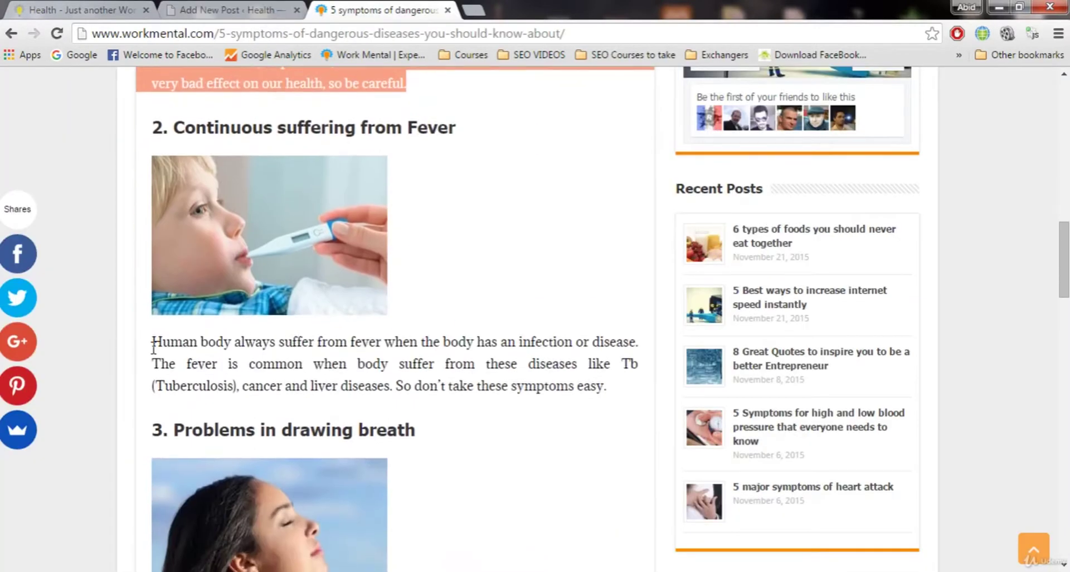
{"action": "left_click_drag", "start_coordinate": [154, 343], "coordinate": [613, 394]}
{"action": "key", "text": "ctrl+c"}
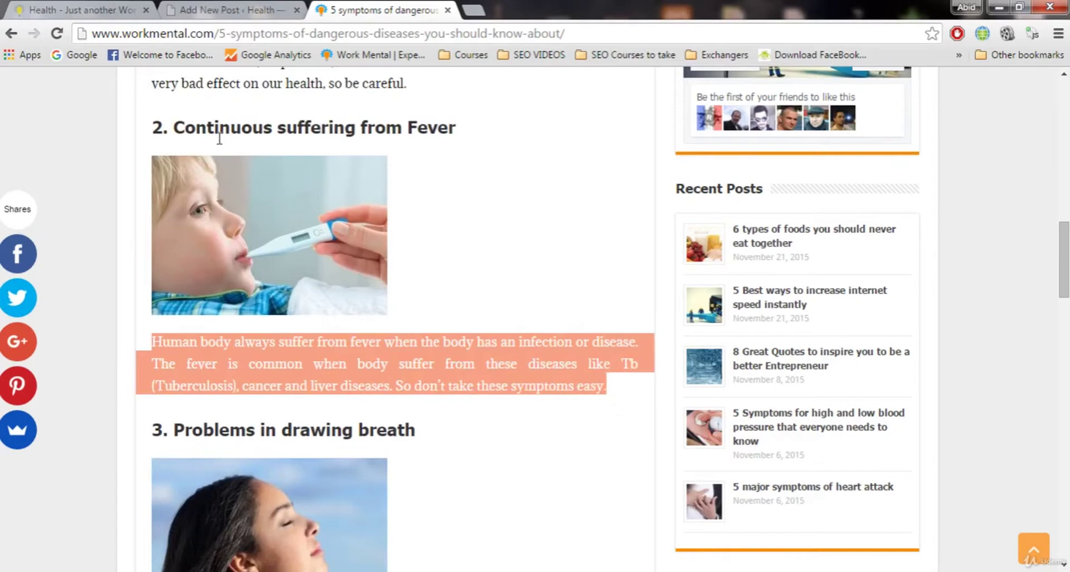
{"action": "left_click", "coordinate": [246, 8]}
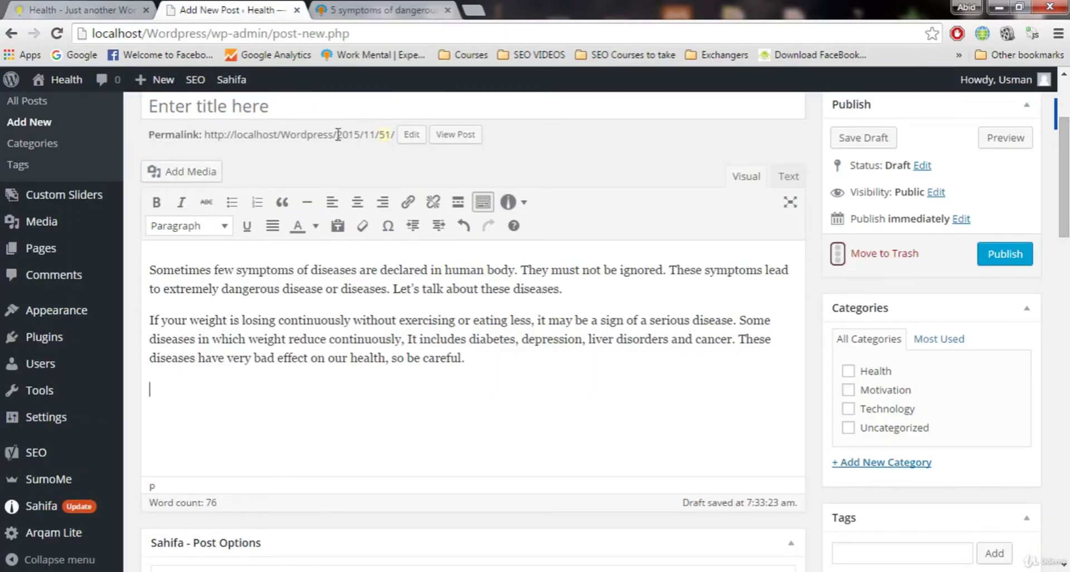
{"action": "key", "text": "ctrl+v"}
Add the article's "3. Problems in drawing breath" paragraph to the post, correcting its opening word to "If" and removing the extra blank line
{"action": "left_click", "coordinate": [411, 7]}
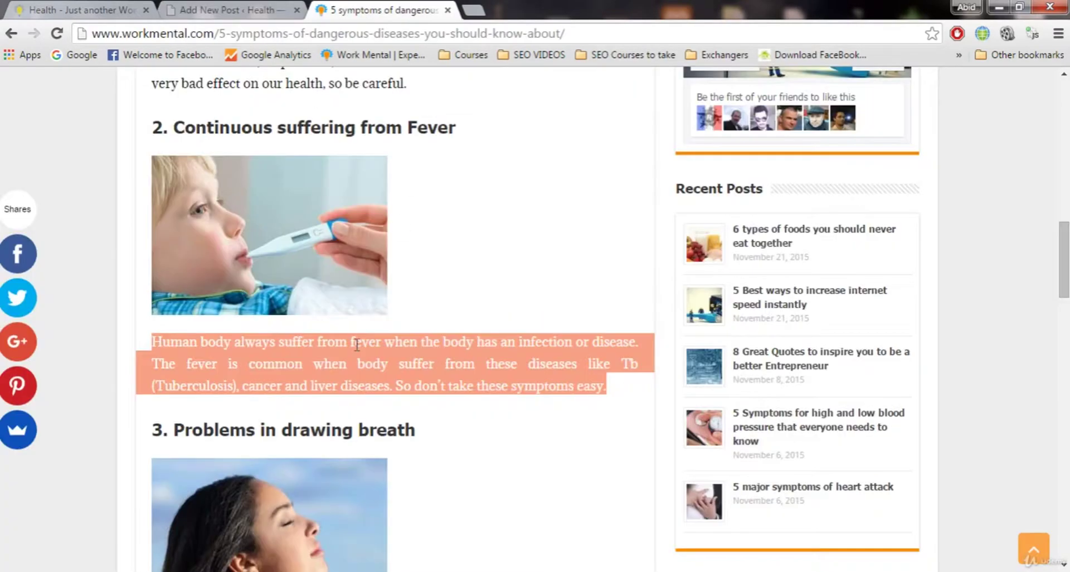
{"action": "scroll", "coordinate": [358, 354], "scroll_direction": "down", "scroll_amount": 5}
{"action": "left_click_drag", "start_coordinate": [156, 424], "coordinate": [394, 512]}
{"action": "left_click", "coordinate": [236, 455]}
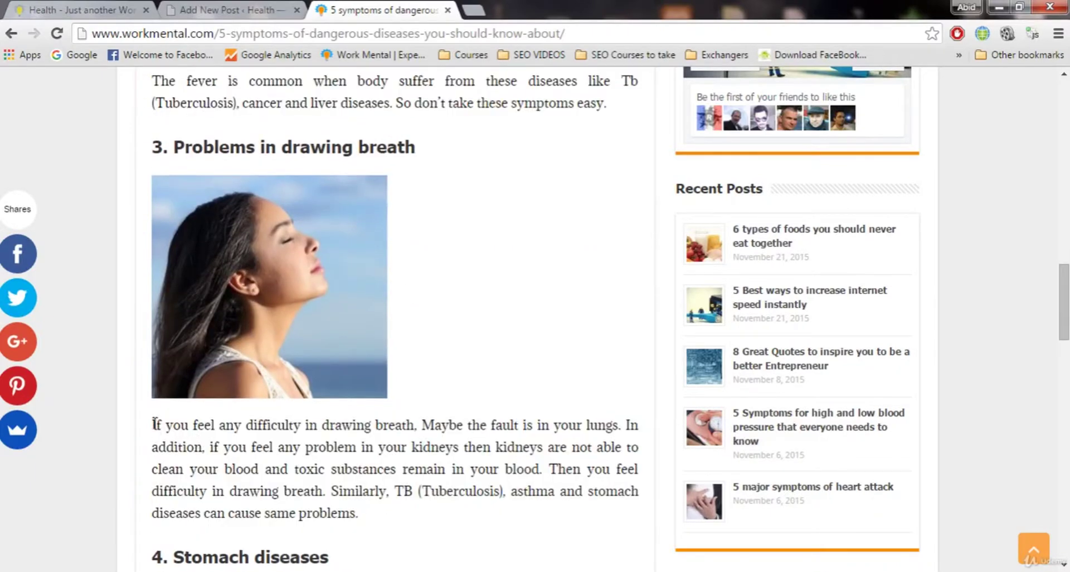
{"action": "left_click_drag", "start_coordinate": [155, 424], "coordinate": [389, 490]}
{"action": "left_click", "coordinate": [197, 427]}
{"action": "left_click_drag", "start_coordinate": [157, 425], "coordinate": [413, 507]}
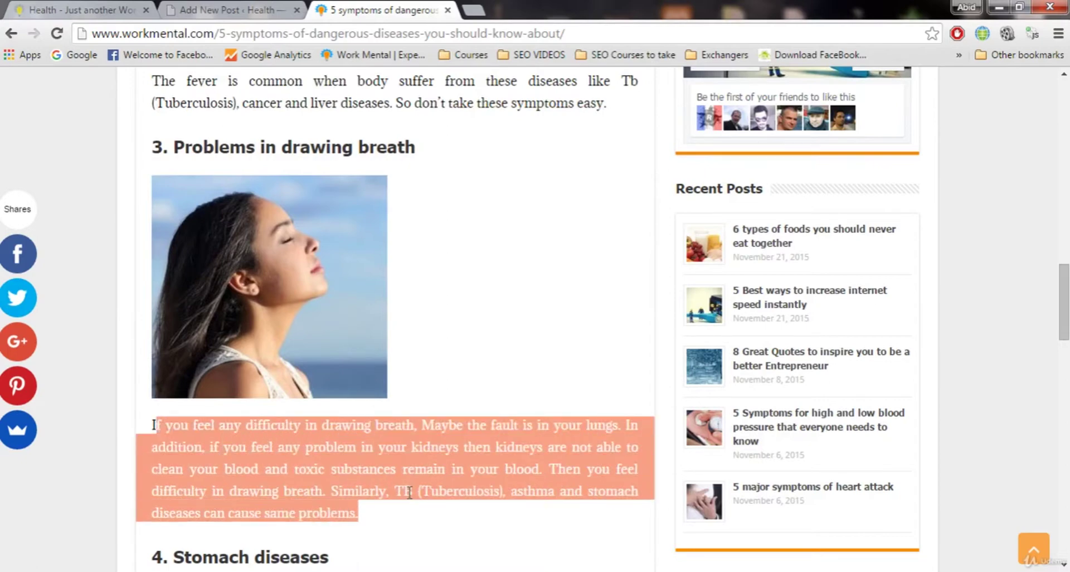
{"action": "left_click", "coordinate": [251, 8]}
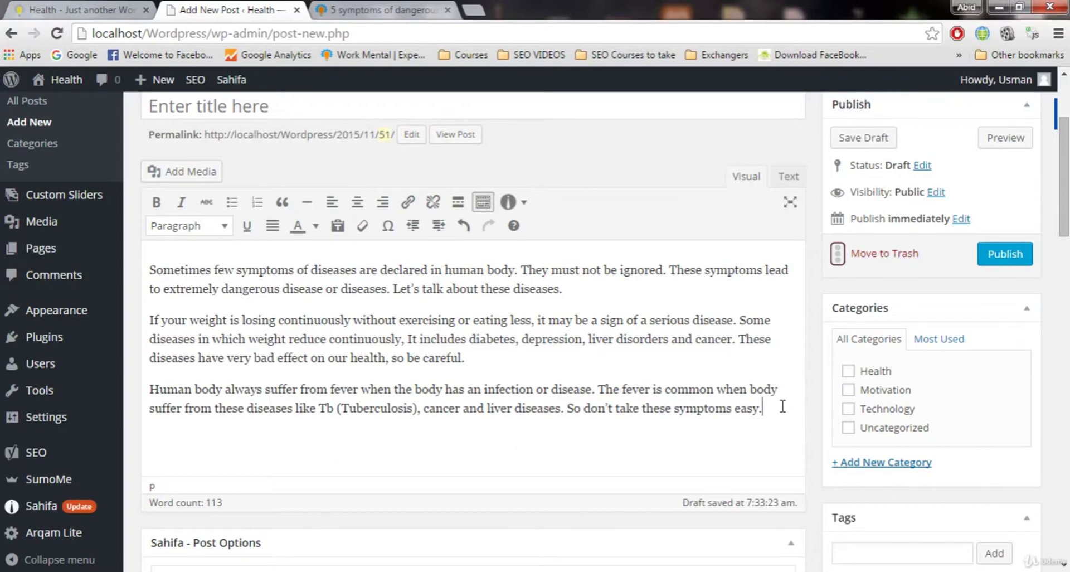
{"action": "key", "text": "Return"}
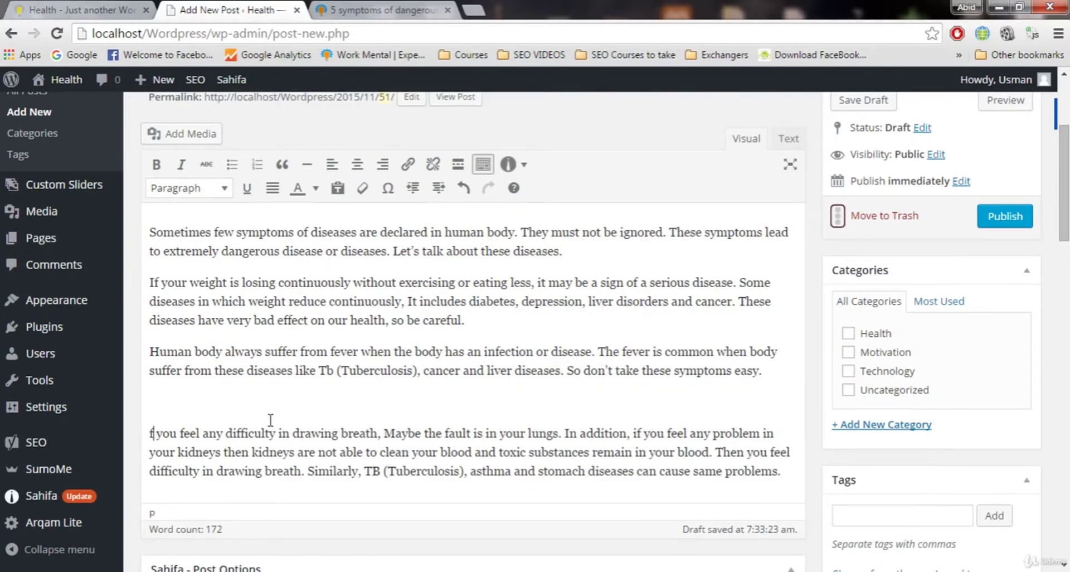
{"action": "type", "text": "If"}
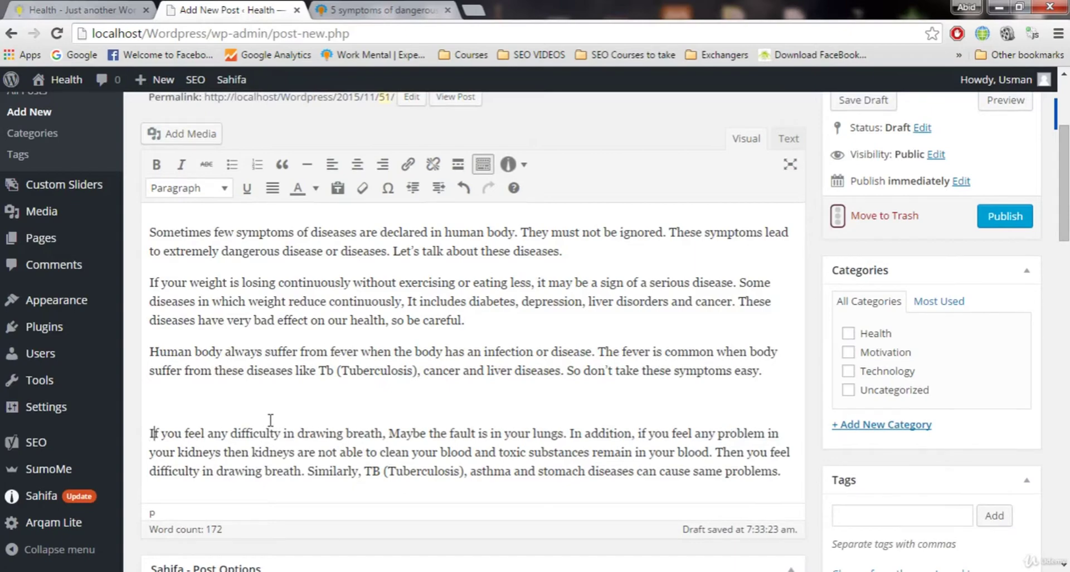
{"action": "key", "text": "BackSpace"}
Copy the paragraph under "4. Stomach diseases", close the article, and add the text as the last paragraph of the new post
{"action": "key", "text": "ctrl+Tab"}
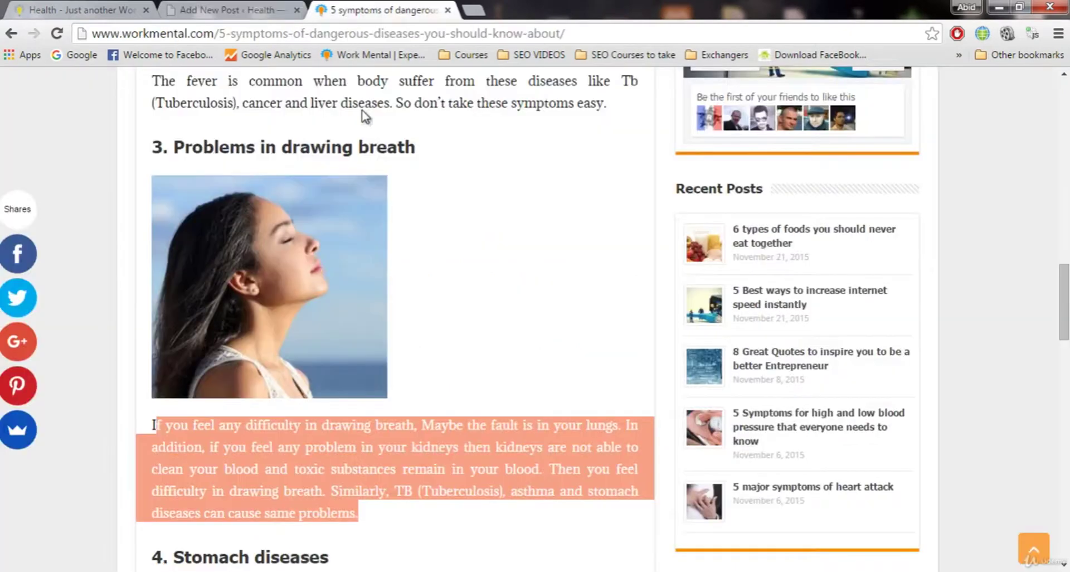
{"action": "scroll", "coordinate": [162, 273], "scroll_direction": "down", "scroll_amount": 7}
{"action": "left_click_drag", "start_coordinate": [152, 288], "coordinate": [228, 332]}
{"action": "key", "text": "ctrl+c"}
{"action": "scroll", "coordinate": [217, 329], "scroll_direction": "down", "scroll_amount": 4}
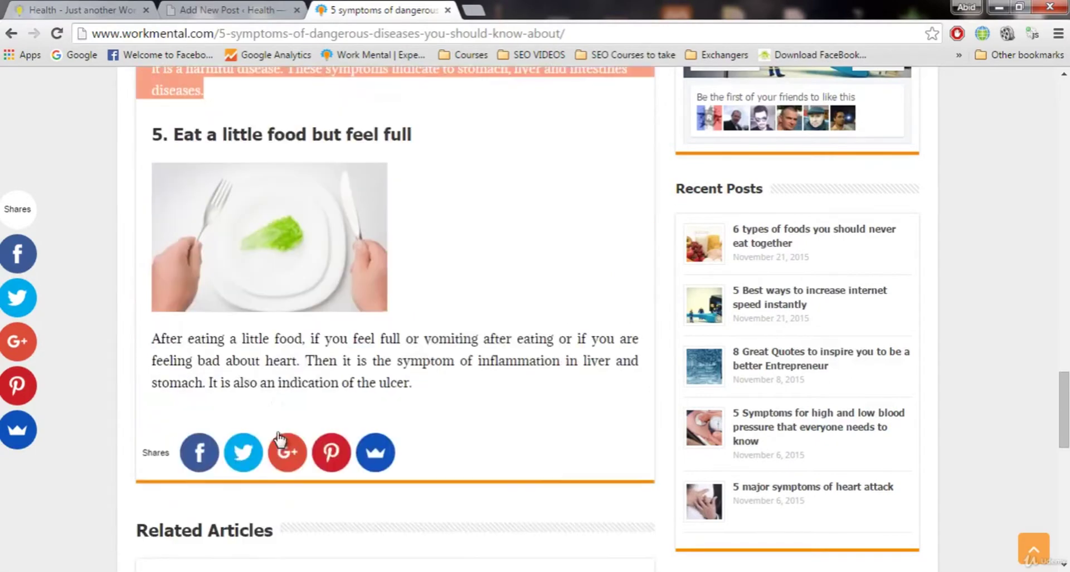
{"action": "scroll", "coordinate": [217, 328], "scroll_direction": "up", "scroll_amount": 9}
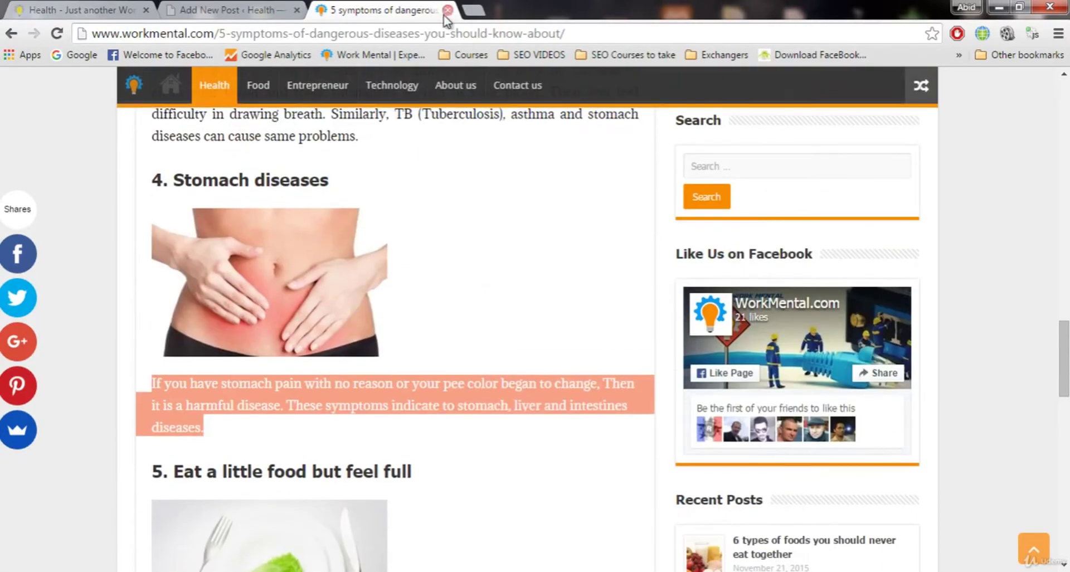
{"action": "left_click", "coordinate": [448, 10]}
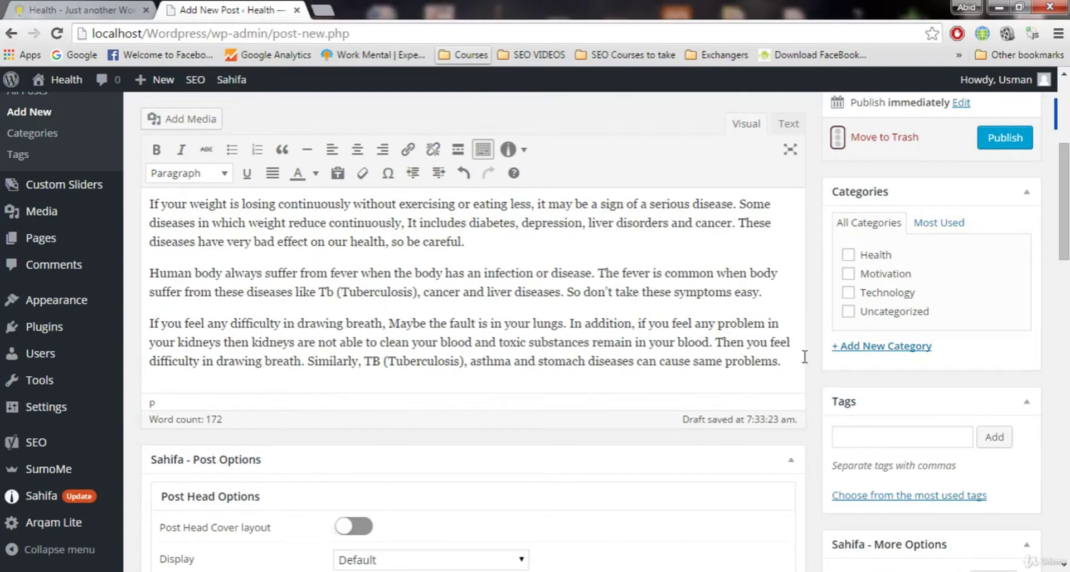
{"action": "key", "text": "Return"}
{"action": "key", "text": "ctrl+v"}
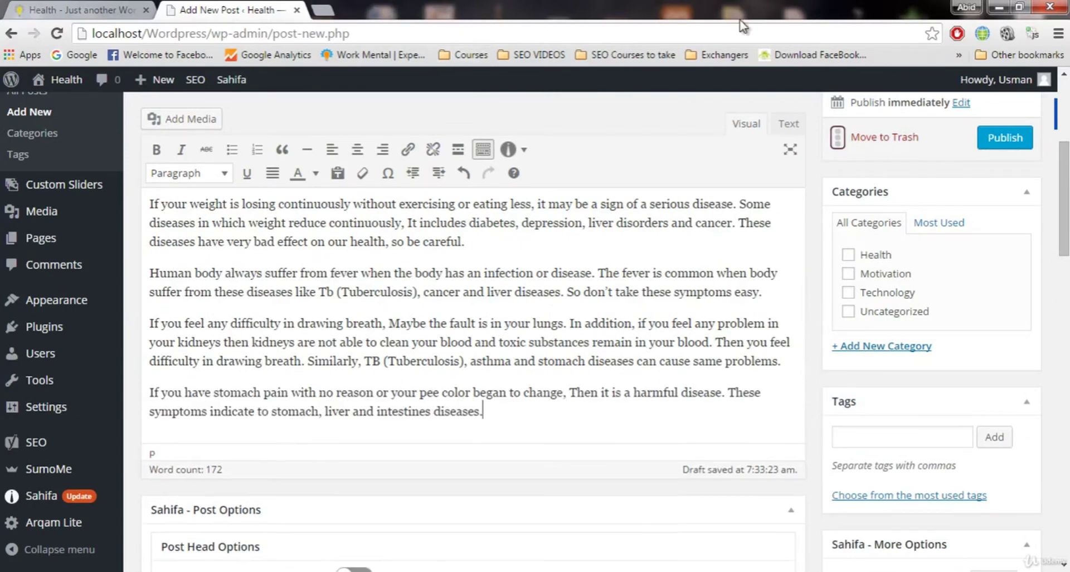
Reopen the closed article and save its main stethoscope image to the Desktop as symptoms-of-dangerous-diseases-660x330 in JPEG format
{"action": "key", "text": "ctrl+shift+t"}
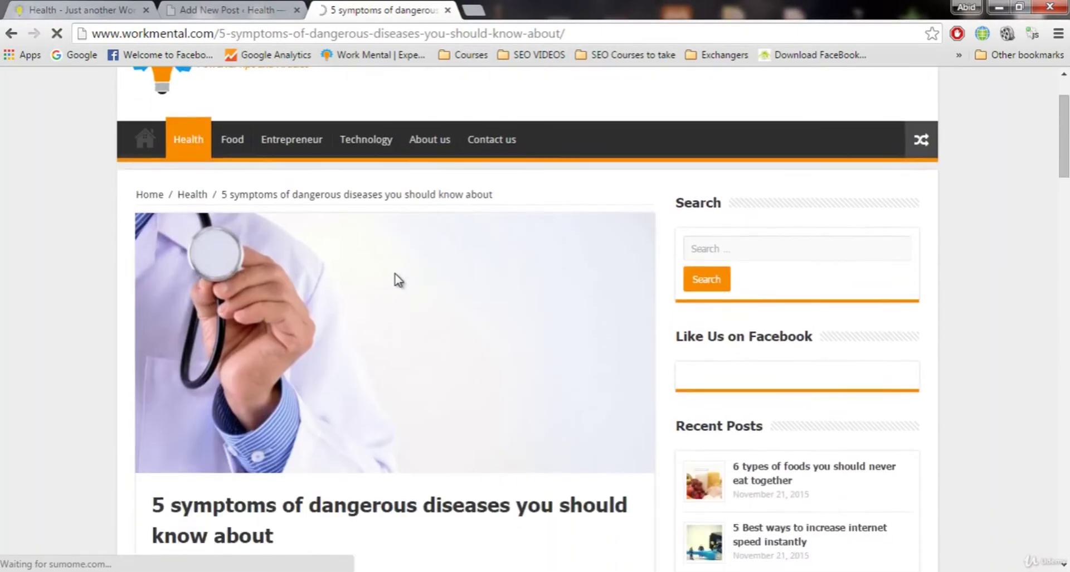
{"action": "right_click", "coordinate": [396, 275]}
{"action": "left_click", "coordinate": [440, 285]}
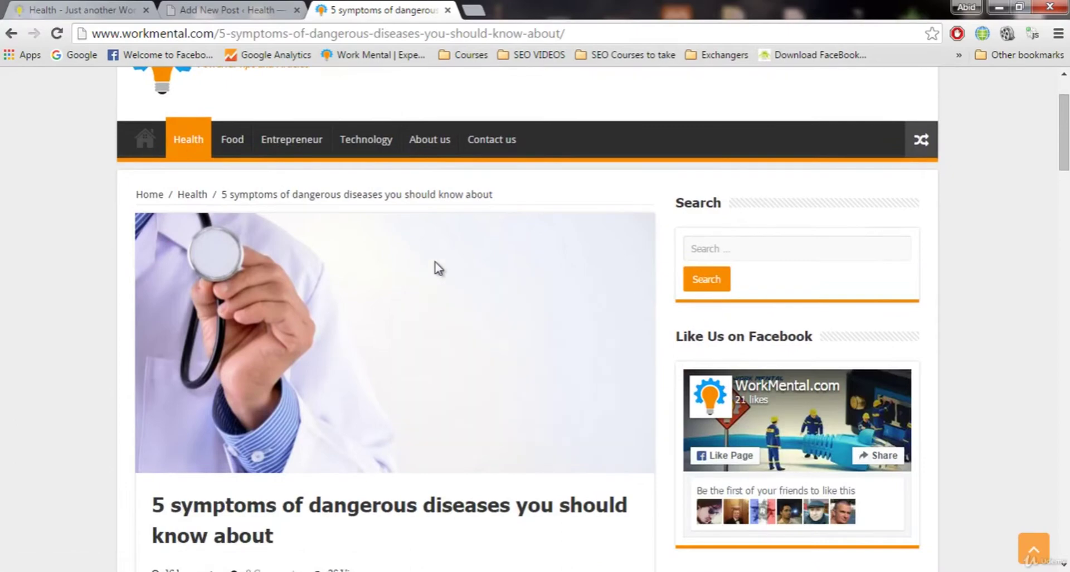
{"action": "left_click", "coordinate": [61, 108]}
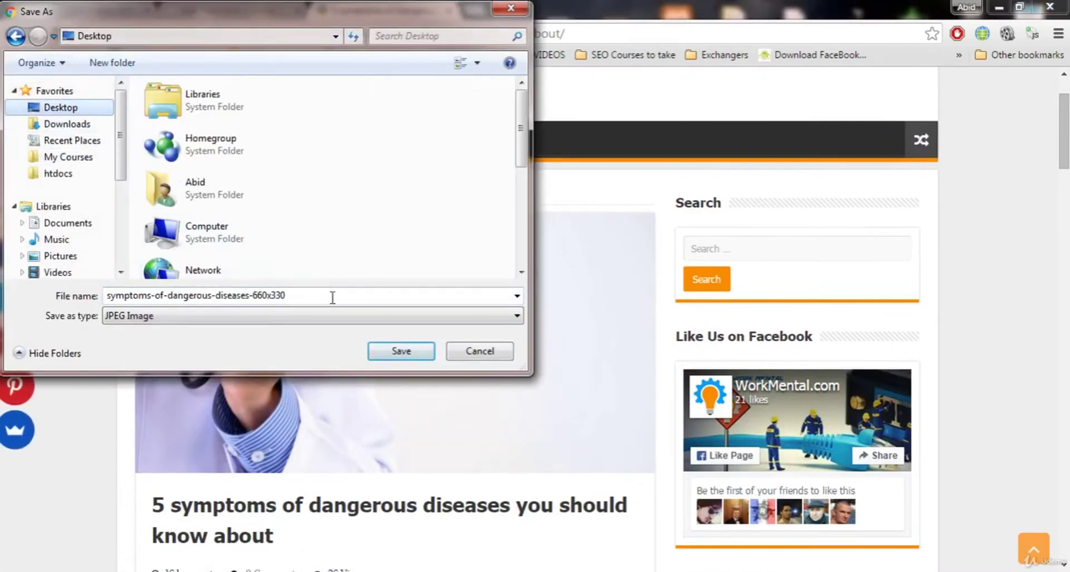
{"action": "left_click", "coordinate": [397, 357]}
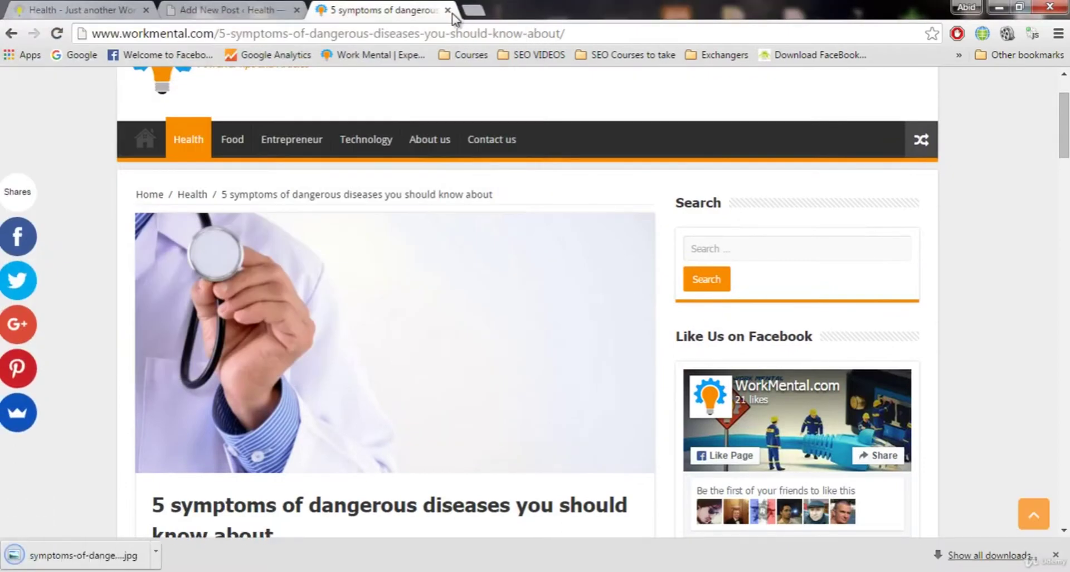
{"action": "key", "text": "ctrl+shift+Tab"}
Assign the new post to the Health category
{"action": "scroll", "coordinate": [527, 401], "scroll_direction": "up", "scroll_amount": 3}
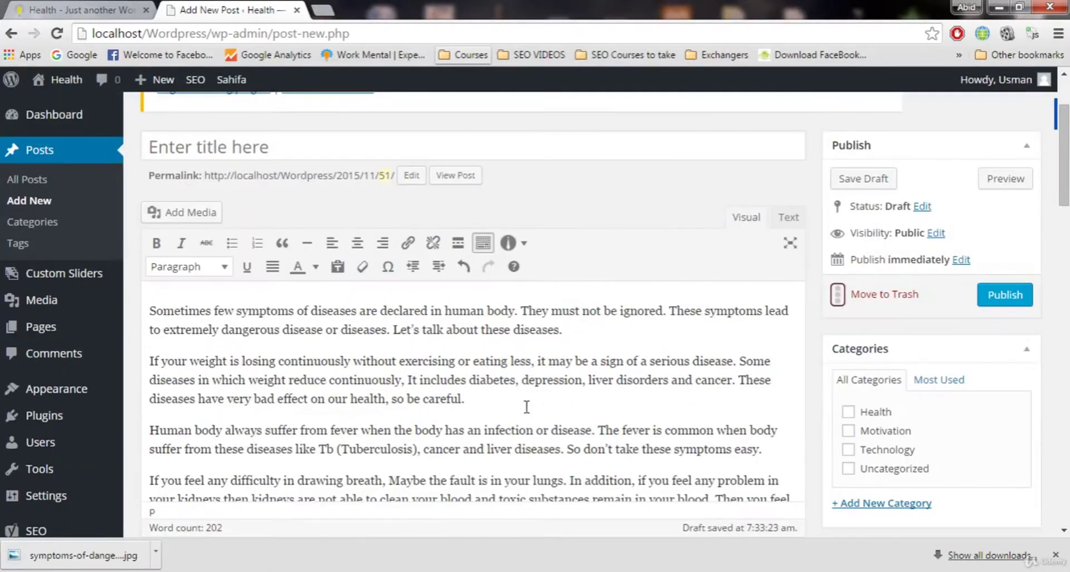
{"action": "scroll", "coordinate": [967, 429], "scroll_direction": "down", "scroll_amount": 3}
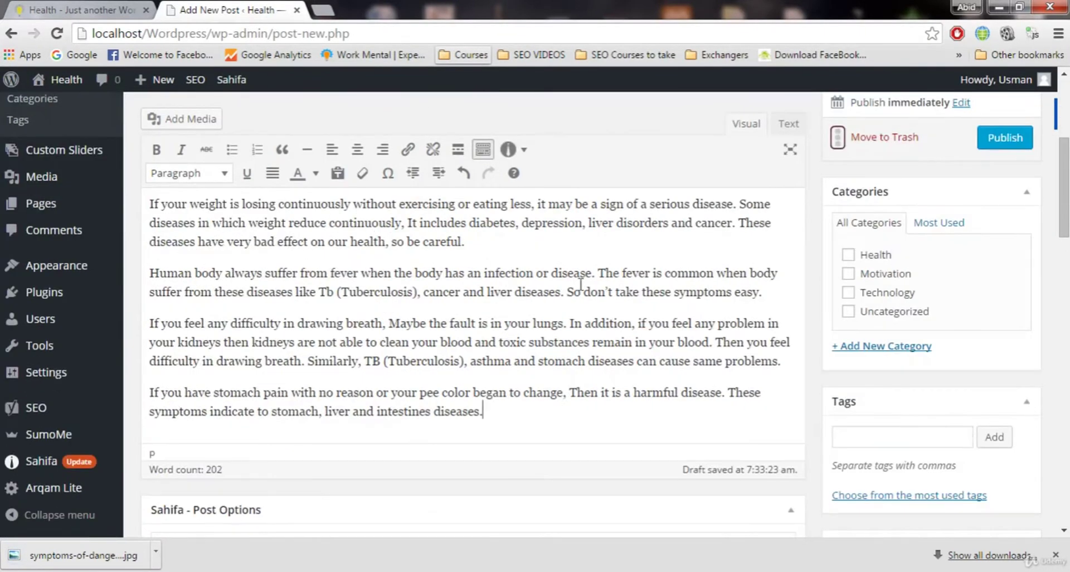
{"action": "left_click", "coordinate": [849, 255]}
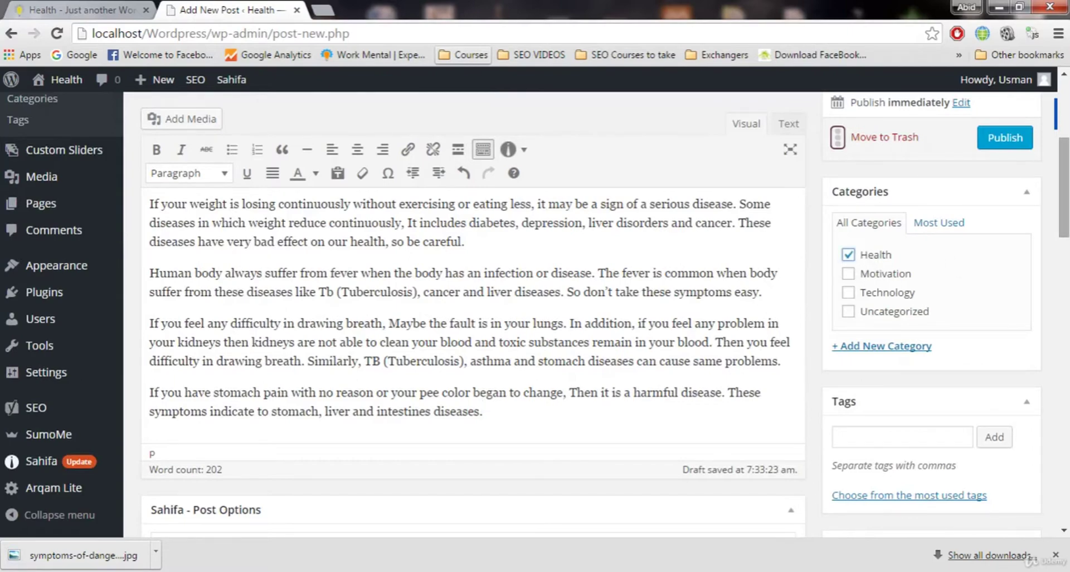
Upload symptoms-of-dangerous-diseases-660x330 from the Desktop and set it as the post's featured image, then dismiss the download bar
{"action": "scroll", "coordinate": [1064, 223], "scroll_direction": "down", "scroll_amount": 3}
{"action": "scroll", "coordinate": [886, 416], "scroll_direction": "down", "scroll_amount": 15}
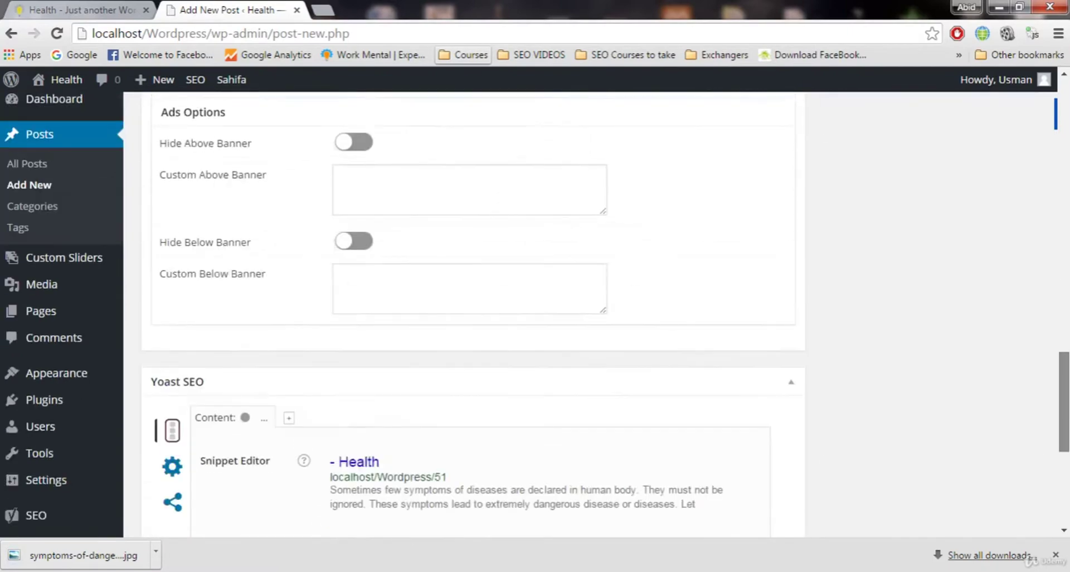
{"action": "scroll", "coordinate": [886, 415], "scroll_direction": "up", "scroll_amount": 10}
{"action": "left_click", "coordinate": [883, 404]}
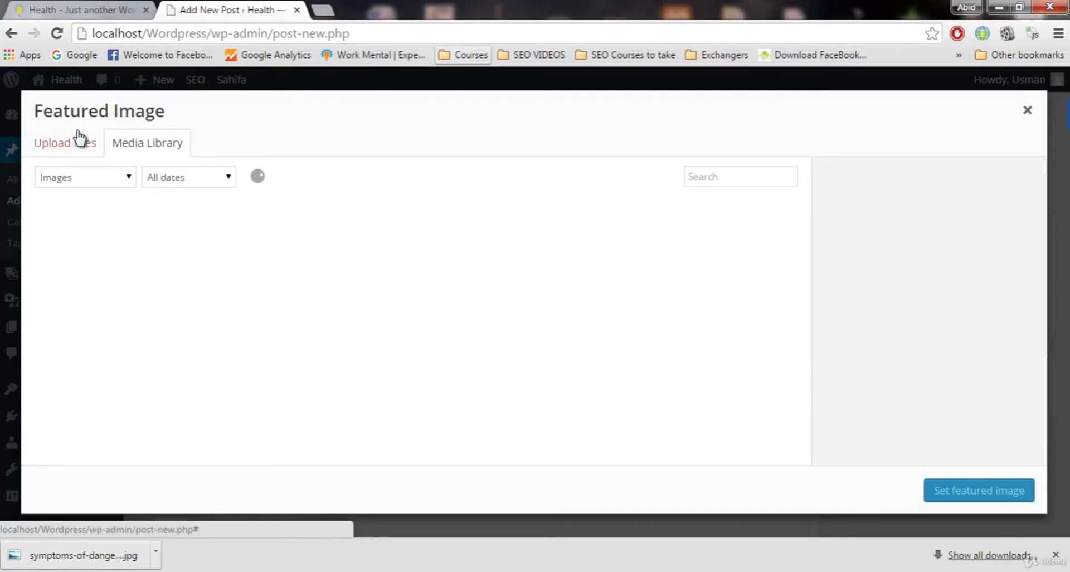
{"action": "left_click", "coordinate": [75, 140]}
{"action": "left_click", "coordinate": [514, 330]}
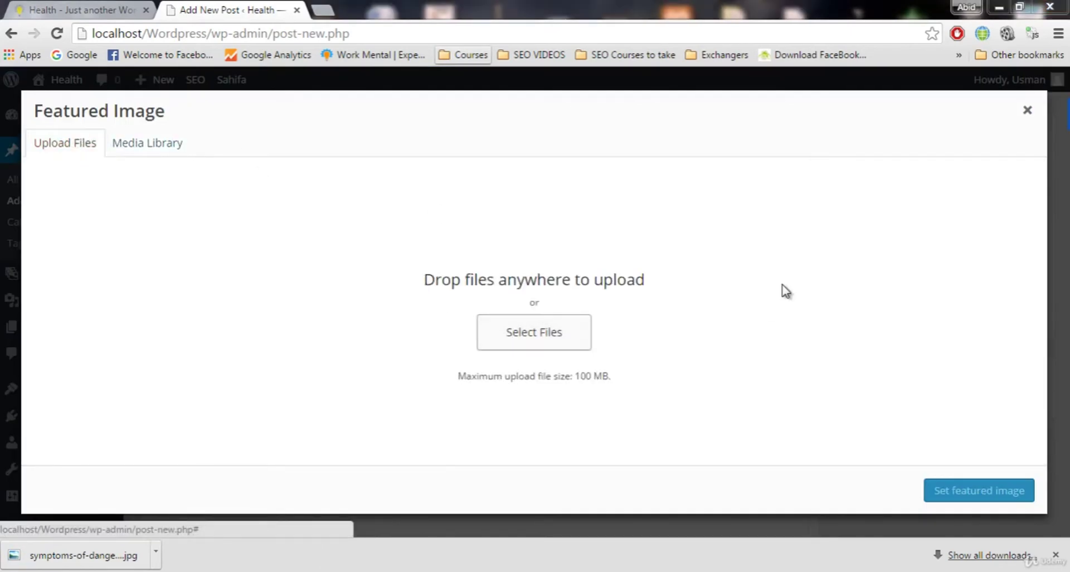
{"action": "left_click_drag", "start_coordinate": [526, 105], "coordinate": [544, 292]}
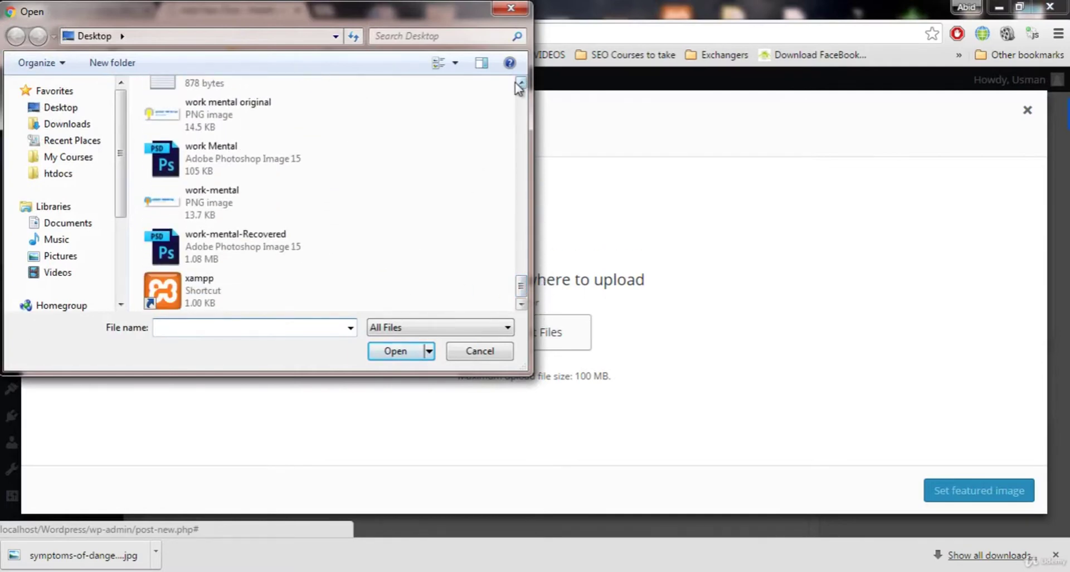
{"action": "left_click_drag", "start_coordinate": [521, 82], "coordinate": [518, 86]}
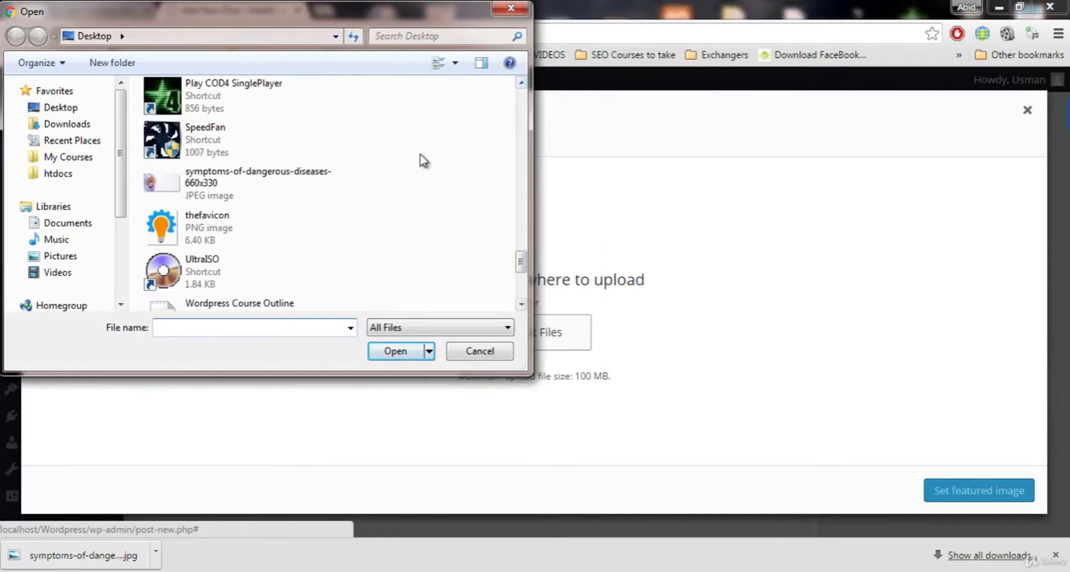
{"action": "double_click", "coordinate": [299, 181]}
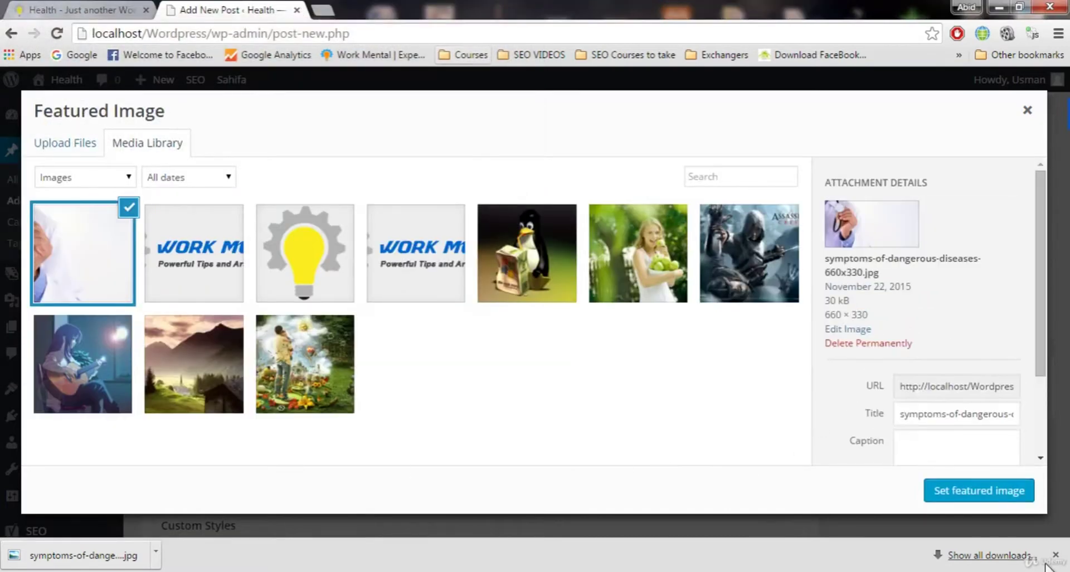
{"action": "left_click", "coordinate": [978, 494]}
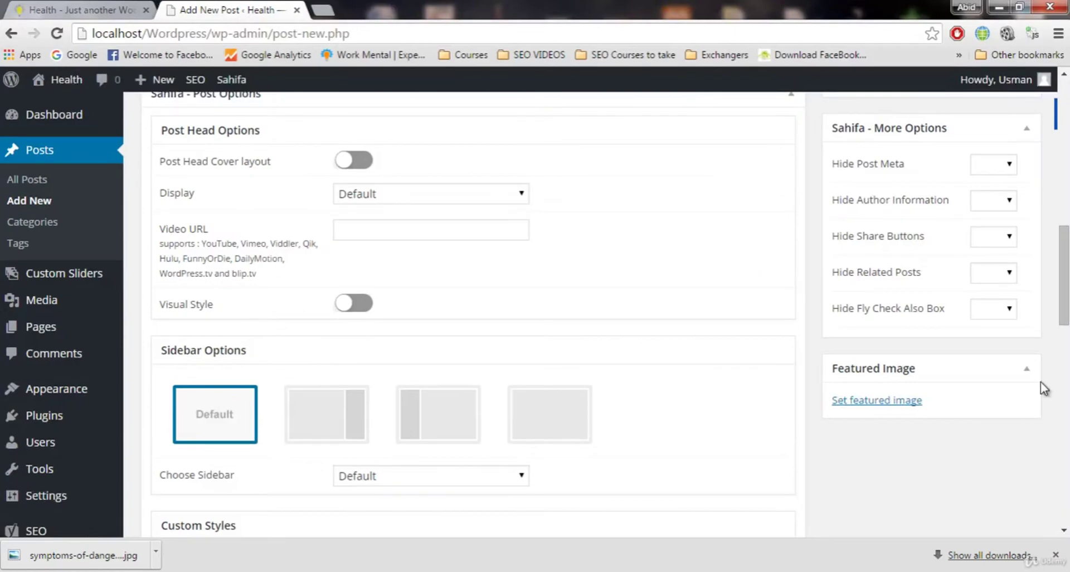
{"action": "left_click", "coordinate": [1055, 555]}
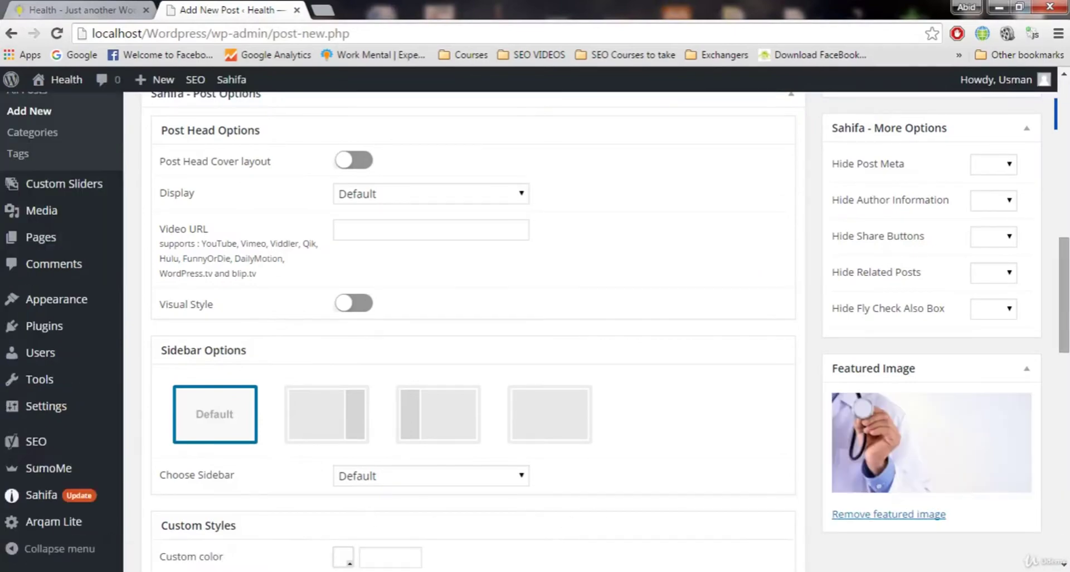
Split "Sometimes few symptoms of diseases are declared in human body" from the first paragraph onto its own line, without its full stop
{"action": "scroll", "coordinate": [1055, 546], "scroll_direction": "up", "scroll_amount": 10}
{"action": "scroll", "coordinate": [713, 314], "scroll_direction": "down", "scroll_amount": 1}
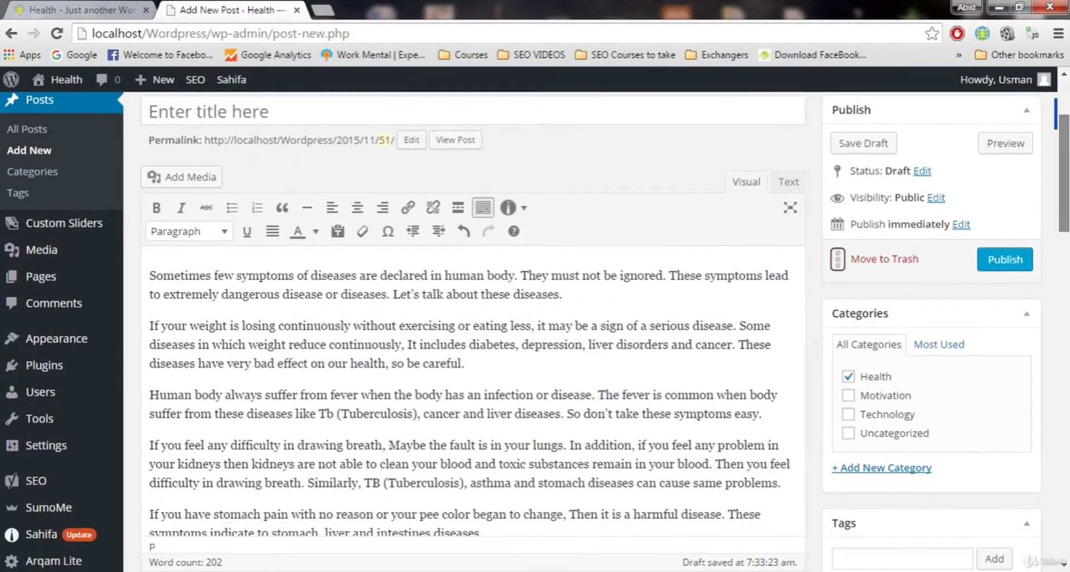
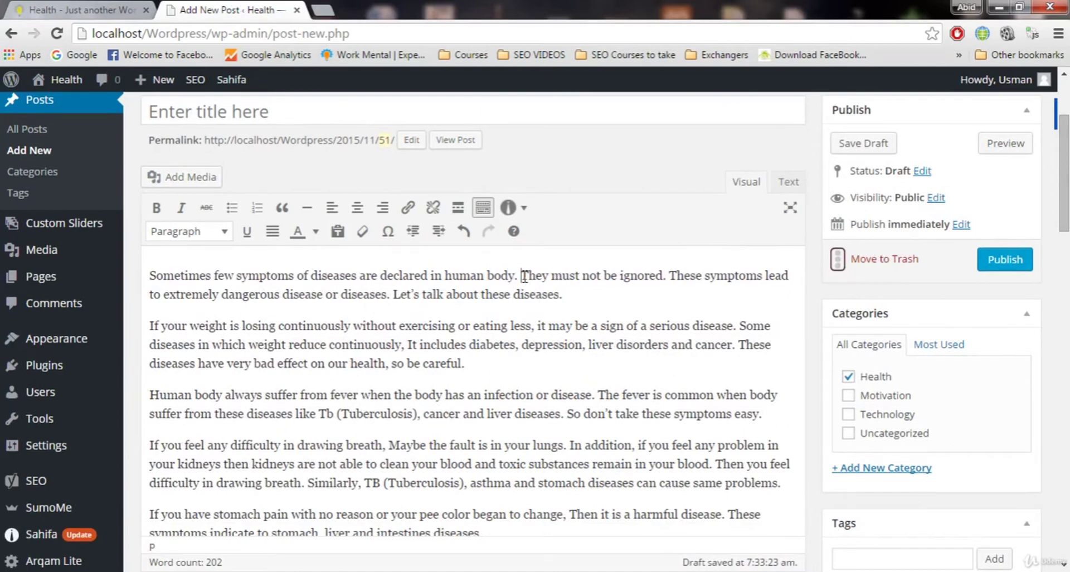
{"action": "key", "text": "BackSpace"}
{"action": "key", "text": "Delete"}
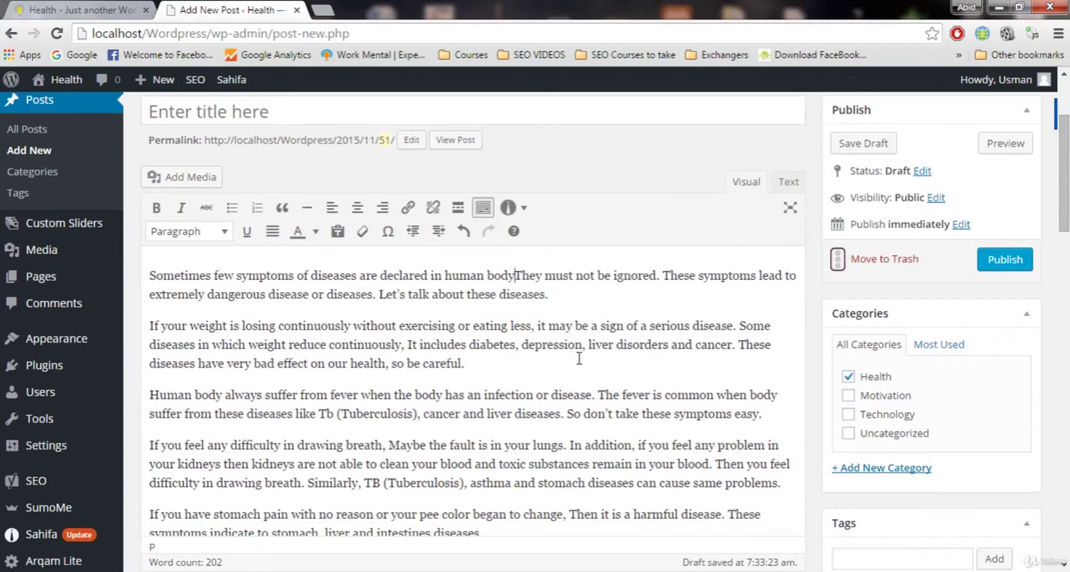
{"action": "key", "text": "Return"}
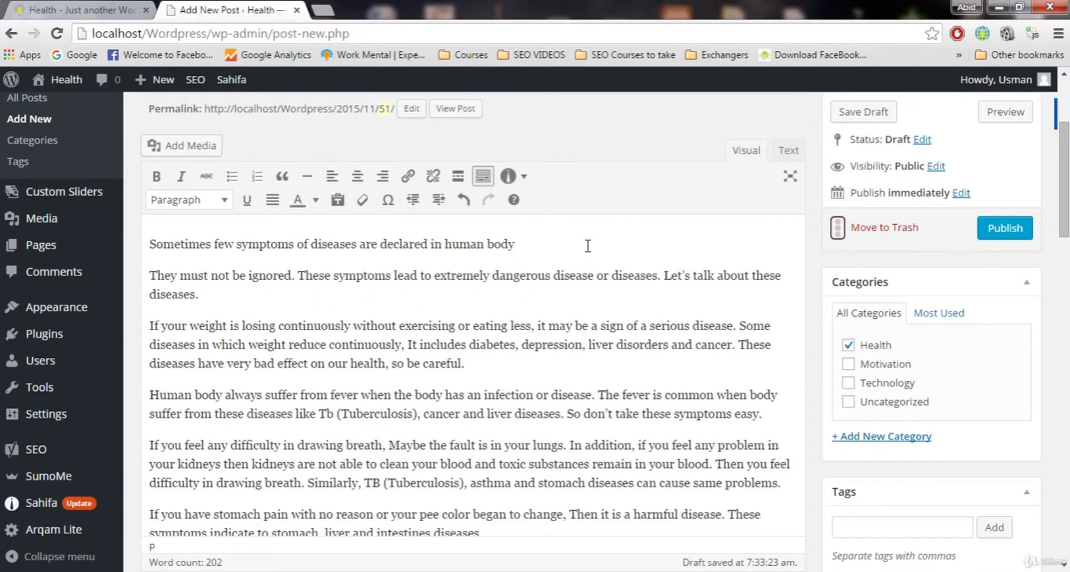
Try Heading 2 on the separated opening line of the post, and settle on Heading 3
{"action": "left_click", "coordinate": [223, 202]}
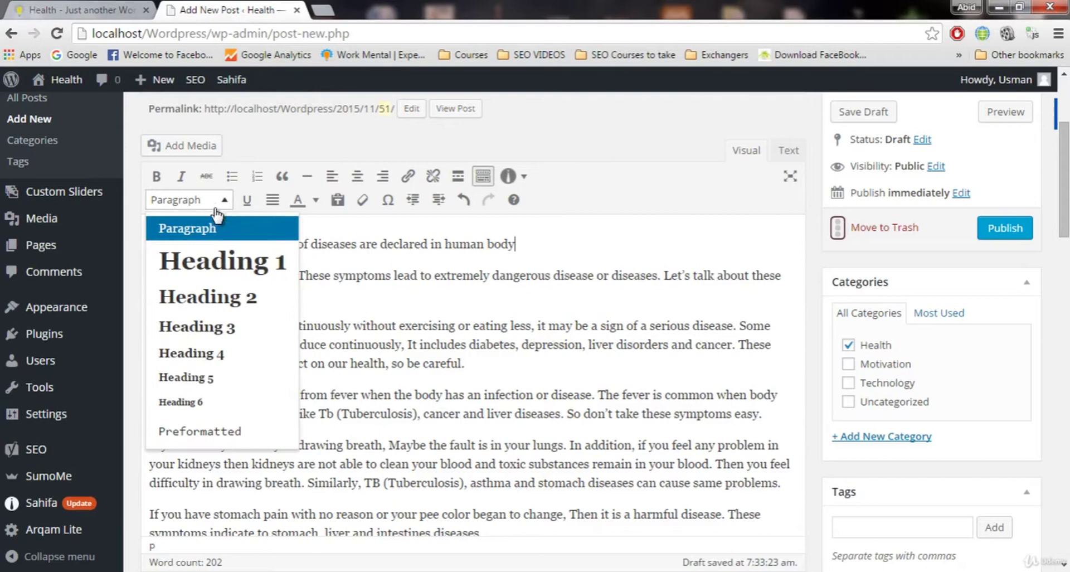
{"action": "left_click", "coordinate": [239, 300]}
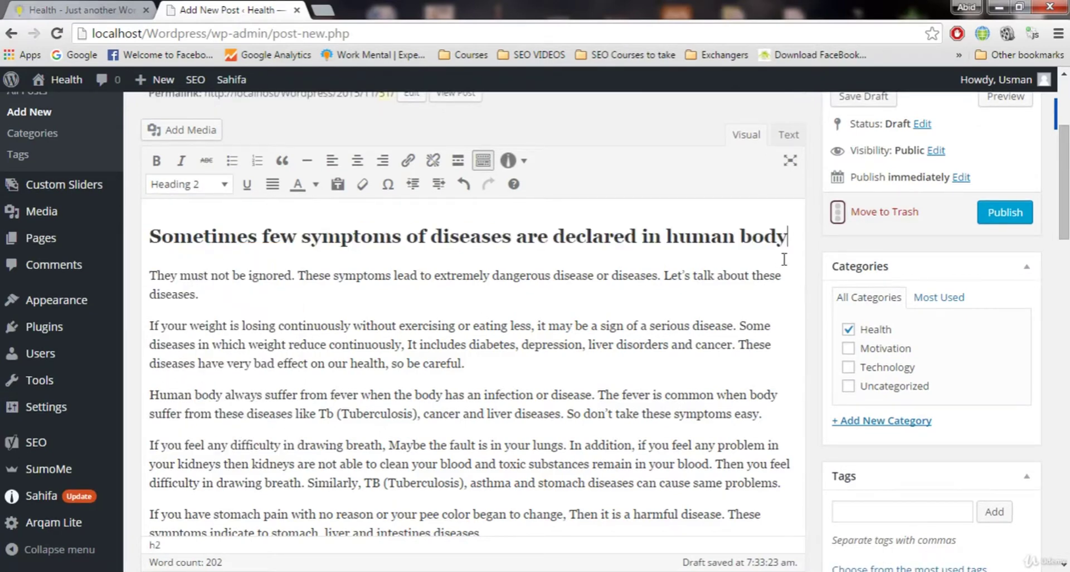
{"action": "left_click", "coordinate": [202, 189]}
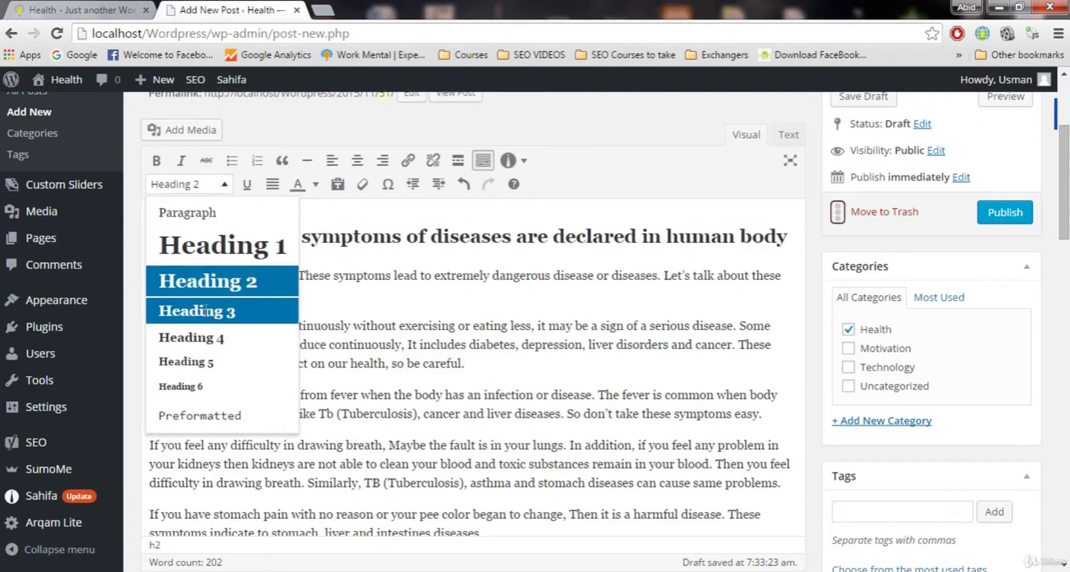
{"action": "left_click", "coordinate": [220, 310]}
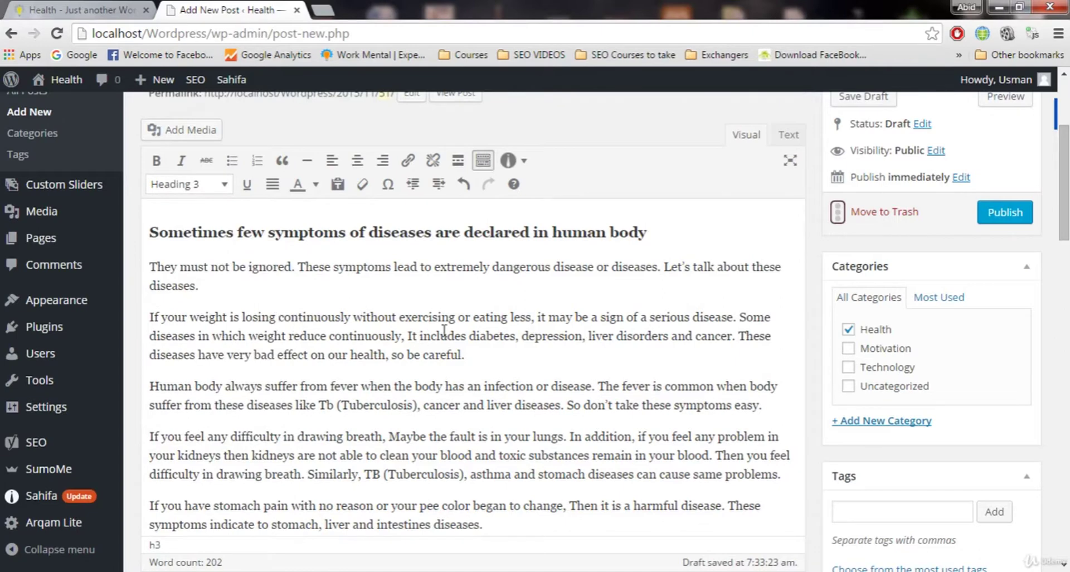
Separate "If your weight is losing continuously without exercising" from its paragraph and make it a Heading 3 line
{"action": "left_click", "coordinate": [527, 317]}
{"action": "key", "text": "Return"}
{"action": "key", "text": "BackSpace"}
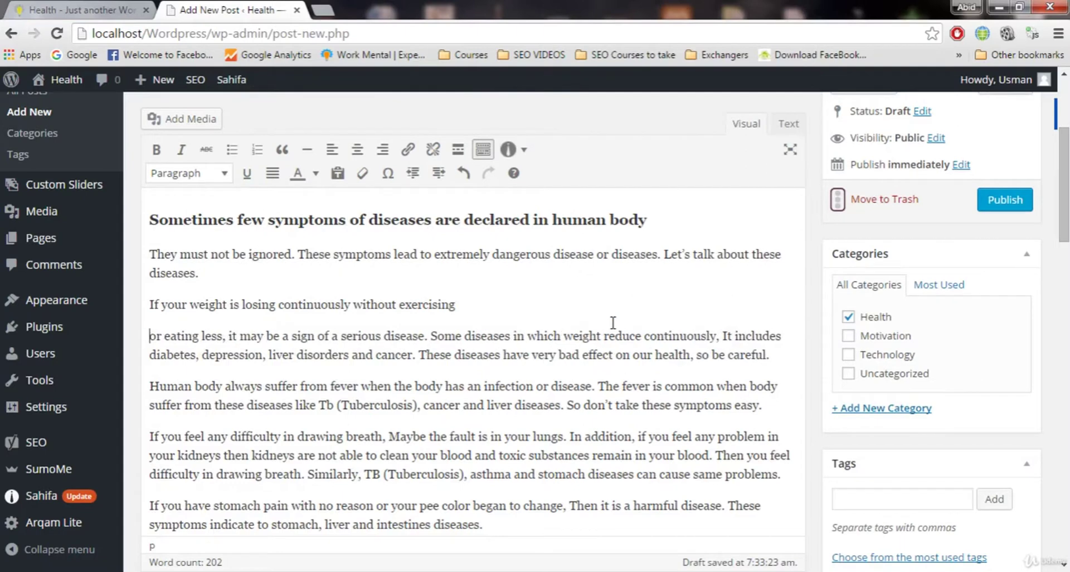
{"action": "left_click", "coordinate": [164, 173]}
{"action": "left_click", "coordinate": [229, 283]}
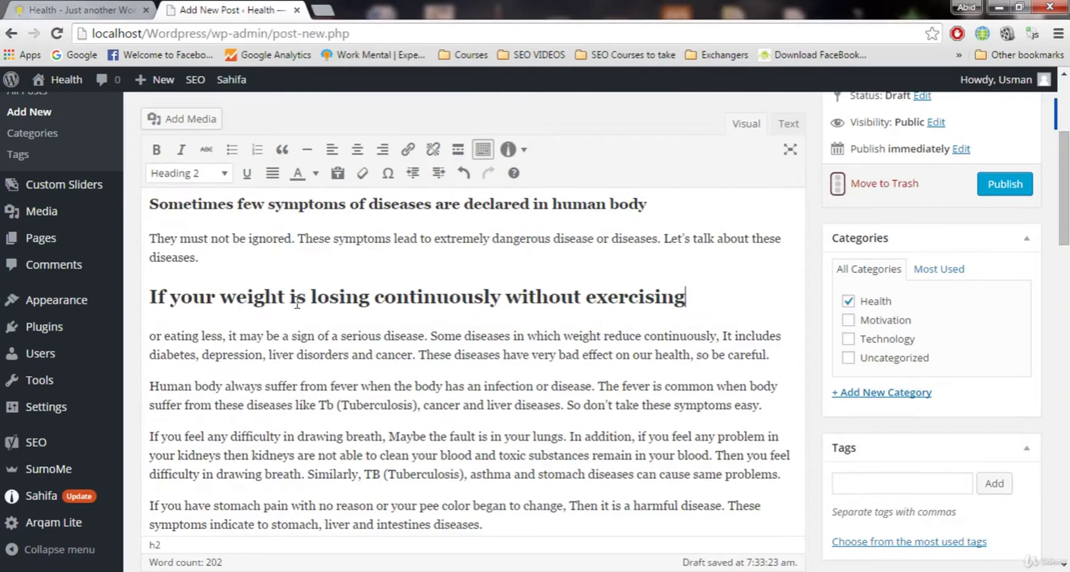
{"action": "left_click", "coordinate": [218, 174]}
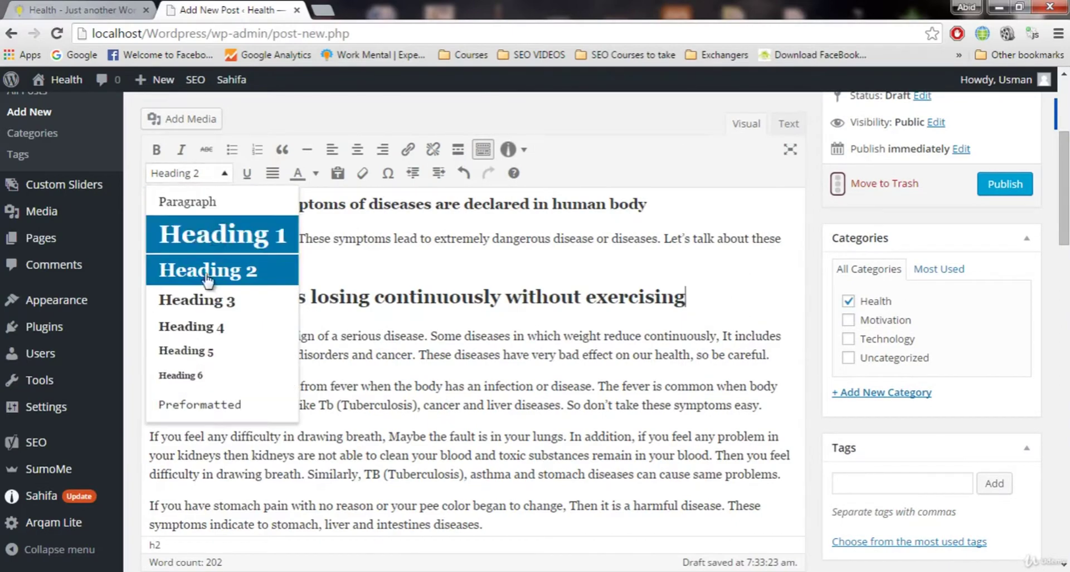
{"action": "left_click", "coordinate": [210, 299]}
Split off "Human body always suffer from fever when the body has an infection or disease" without its full stop and format it as Heading 3
{"action": "scroll", "coordinate": [354, 341], "scroll_direction": "down", "scroll_amount": 2}
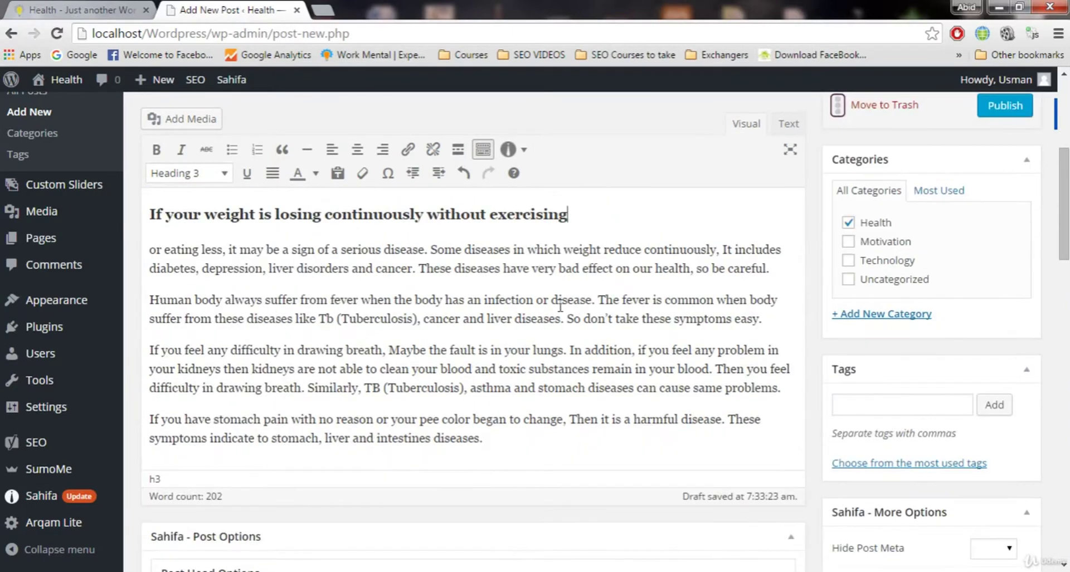
{"action": "left_click", "coordinate": [594, 300]}
{"action": "key", "text": "BackSpace"}
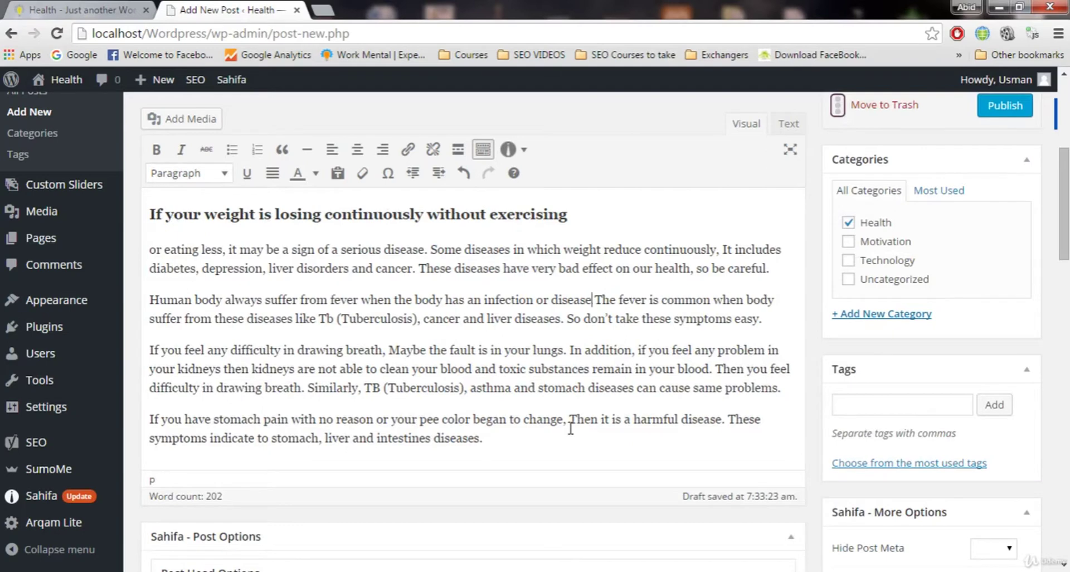
{"action": "key", "text": "Return"}
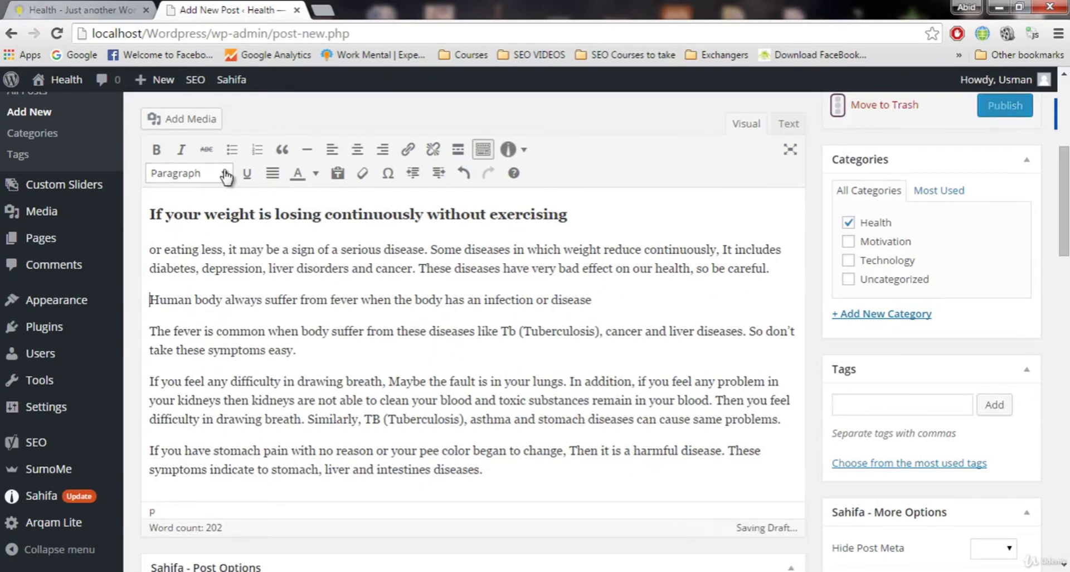
{"action": "left_click", "coordinate": [223, 173]}
{"action": "left_click", "coordinate": [226, 306]}
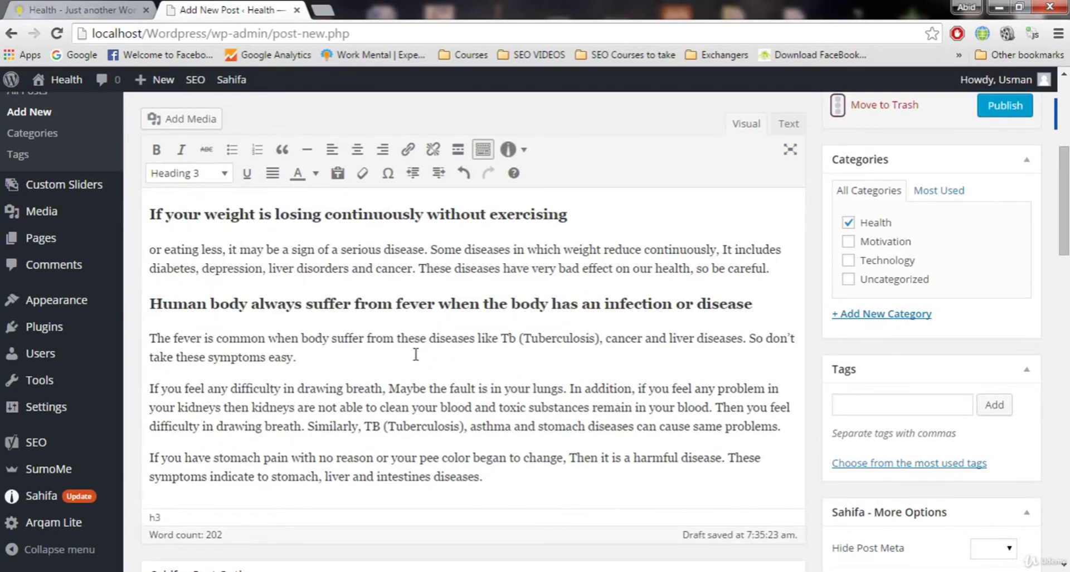
Review the whole post draft, checking its headings, paragraphs, category and featured image
{"action": "scroll", "coordinate": [393, 364], "scroll_direction": "down", "scroll_amount": 2}
{"action": "scroll", "coordinate": [393, 364], "scroll_direction": "up", "scroll_amount": 5}
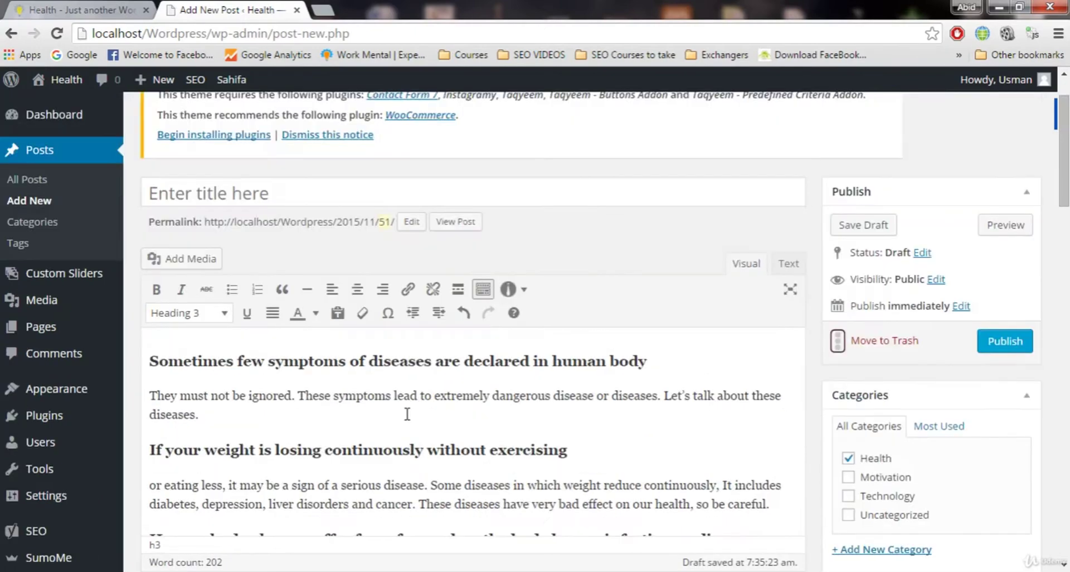
{"action": "scroll", "coordinate": [407, 414], "scroll_direction": "down", "scroll_amount": 2}
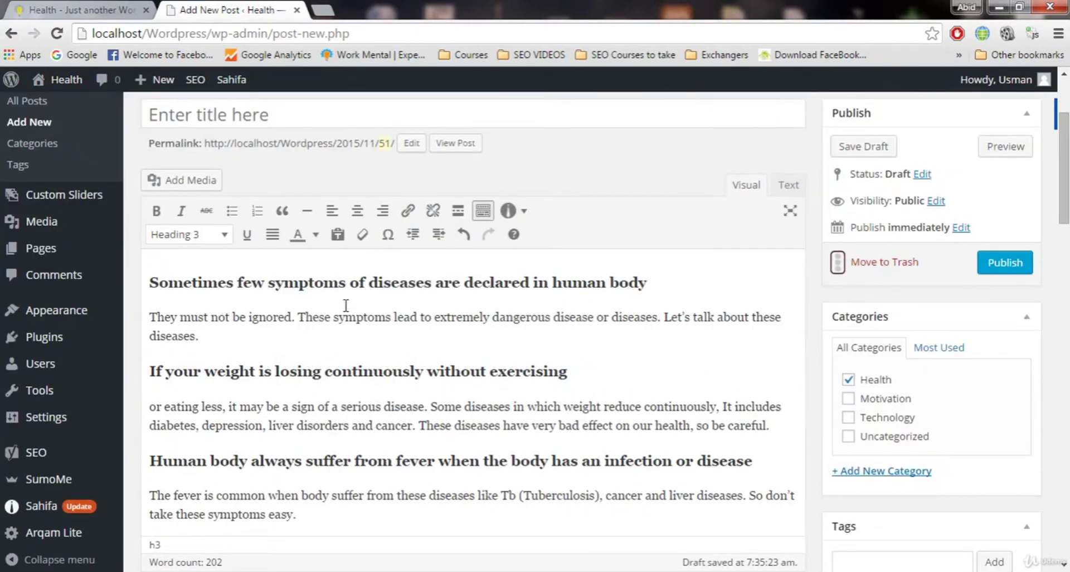
{"action": "scroll", "coordinate": [564, 406], "scroll_direction": "down", "scroll_amount": 5}
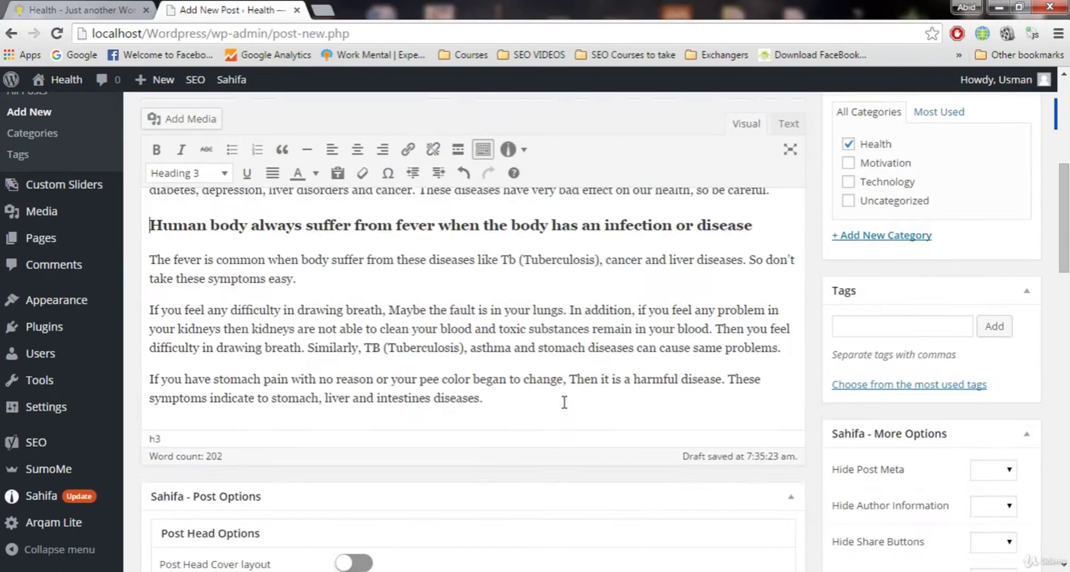
{"action": "scroll", "coordinate": [552, 351], "scroll_direction": "up", "scroll_amount": 3}
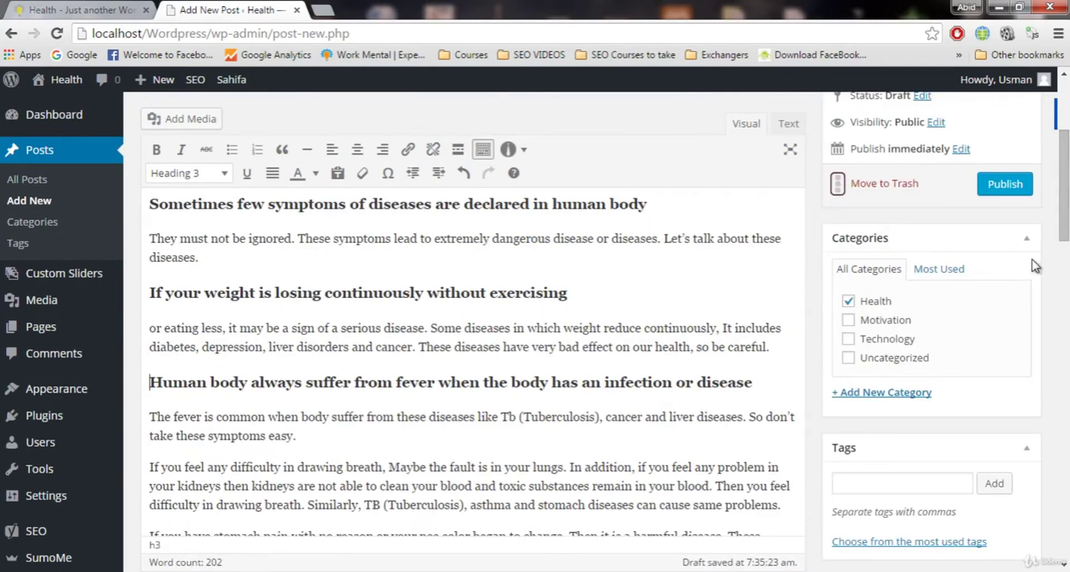
{"action": "scroll", "coordinate": [1067, 223], "scroll_direction": "down", "scroll_amount": 4}
{"action": "scroll", "coordinate": [1065, 218], "scroll_direction": "up", "scroll_amount": 5}
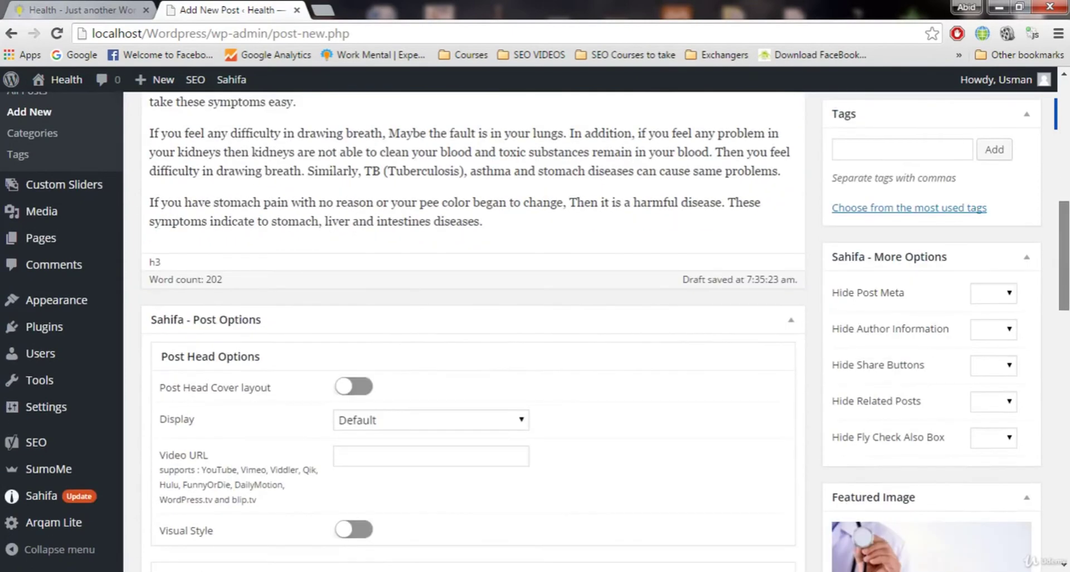
{"action": "scroll", "coordinate": [1066, 212], "scroll_direction": "up", "scroll_amount": 4}
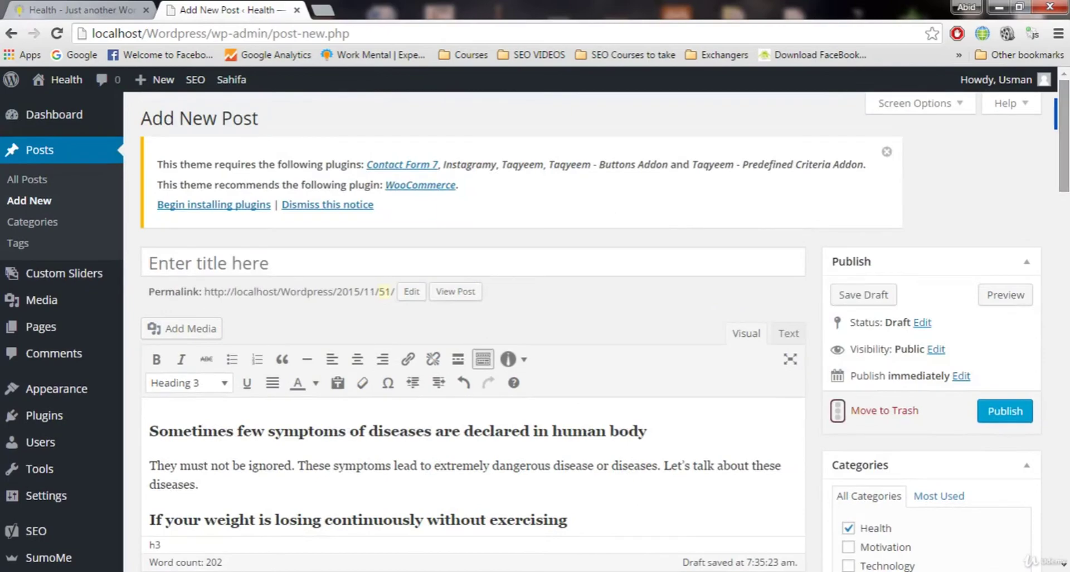
{"action": "scroll", "coordinate": [1066, 145], "scroll_direction": "down", "scroll_amount": 7}
{"action": "scroll", "coordinate": [1066, 145], "scroll_direction": "up", "scroll_amount": 7}
{"action": "left_click_drag", "start_coordinate": [1065, 123], "coordinate": [1065, 192]}
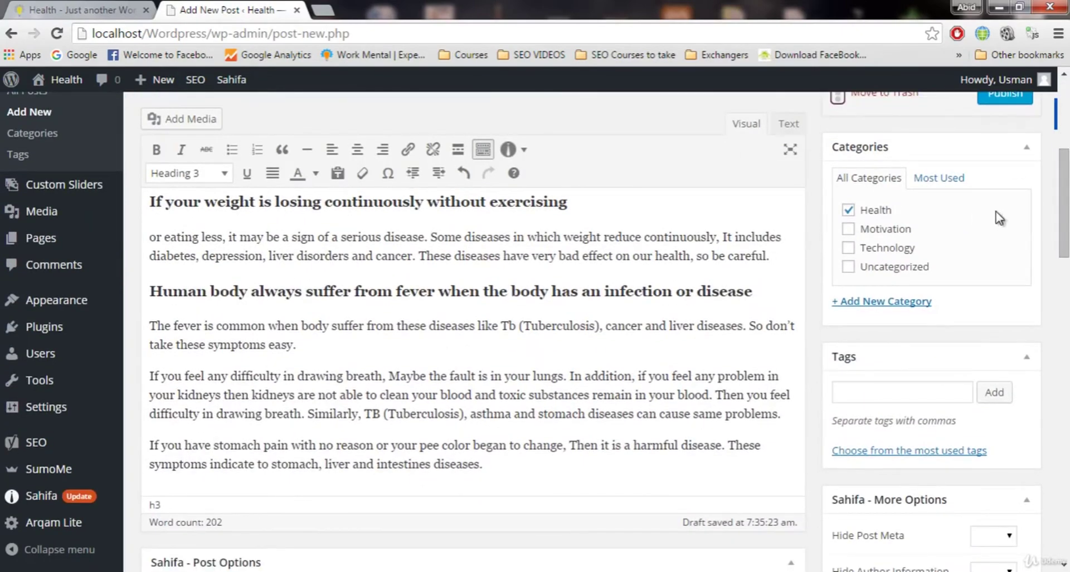
Set the Display option in the Sahifa Post Head Options to Featured Image
{"action": "left_click_drag", "start_coordinate": [1065, 201], "coordinate": [1065, 285]}
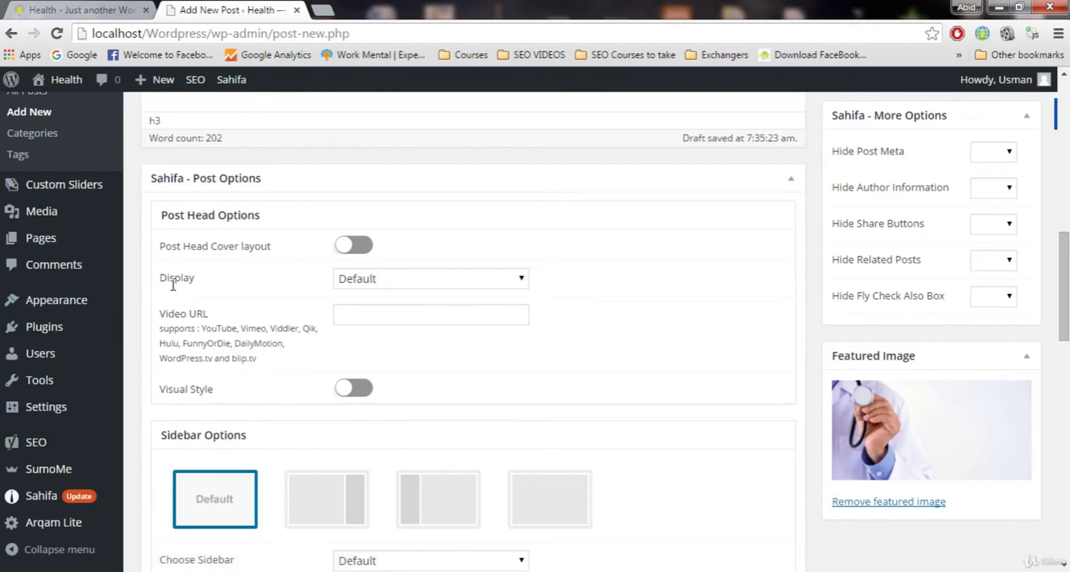
{"action": "left_click_drag", "start_coordinate": [162, 283], "coordinate": [196, 281]}
{"action": "left_click", "coordinate": [393, 282]}
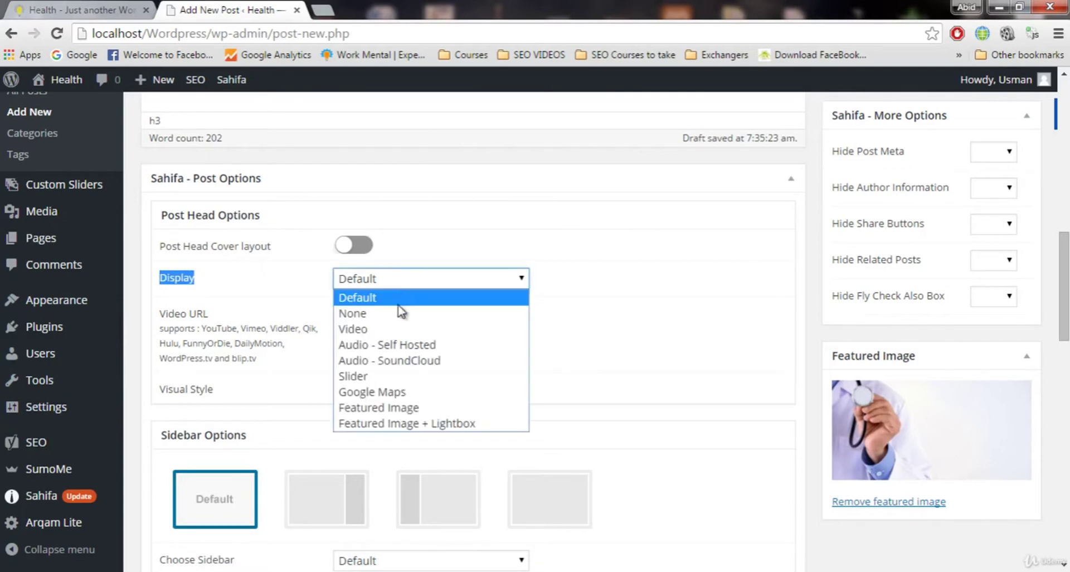
{"action": "left_click", "coordinate": [402, 408]}
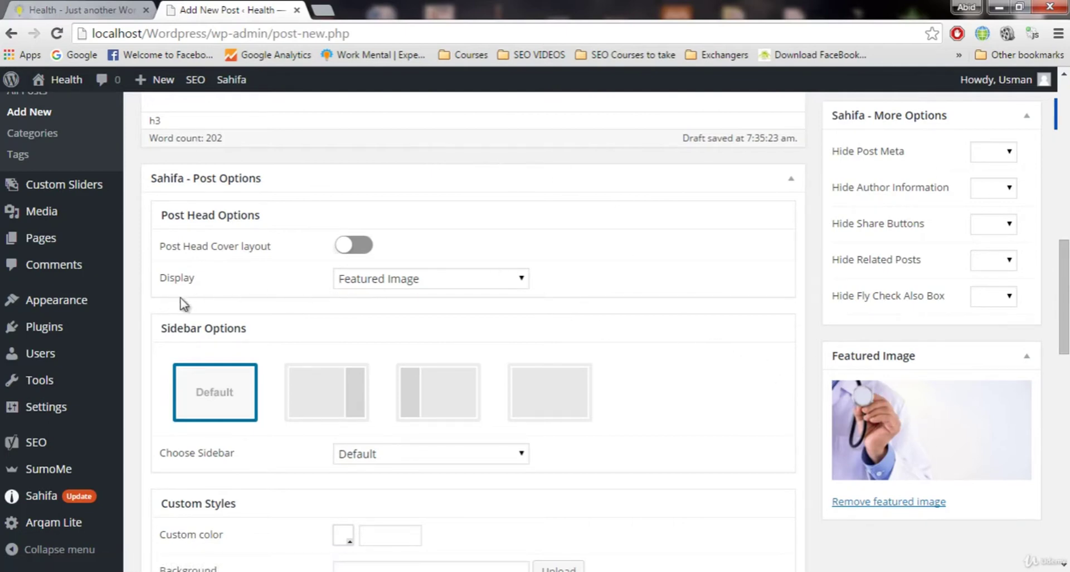
Examine the Yoast SEO snippet, focus keyword and content analysis, and return to the beginning of the post form
{"action": "left_click_drag", "start_coordinate": [1062, 312], "coordinate": [1064, 527]}
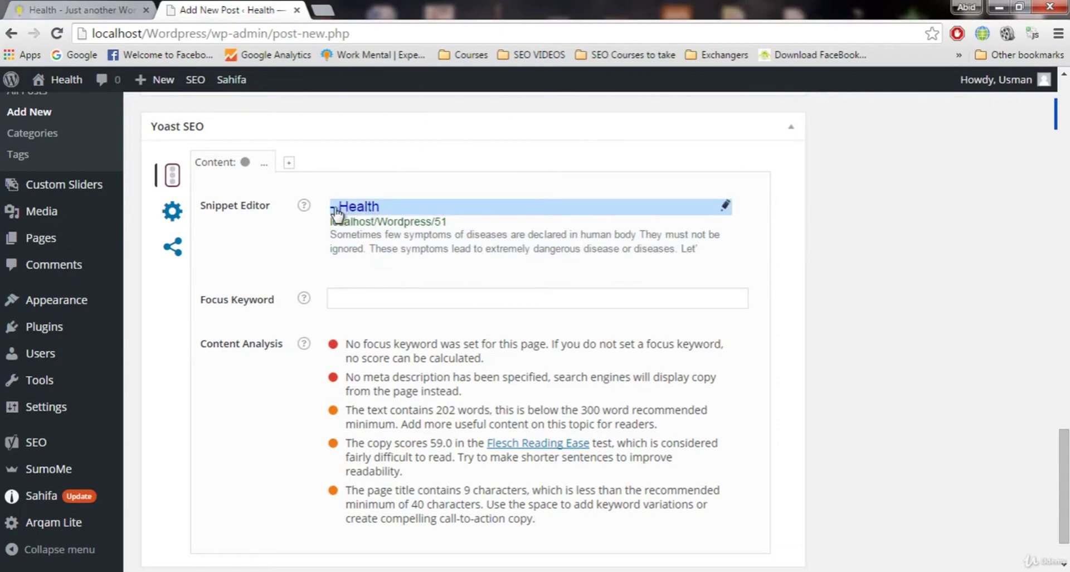
{"action": "left_click_drag", "start_coordinate": [1062, 488], "coordinate": [1062, 138]}
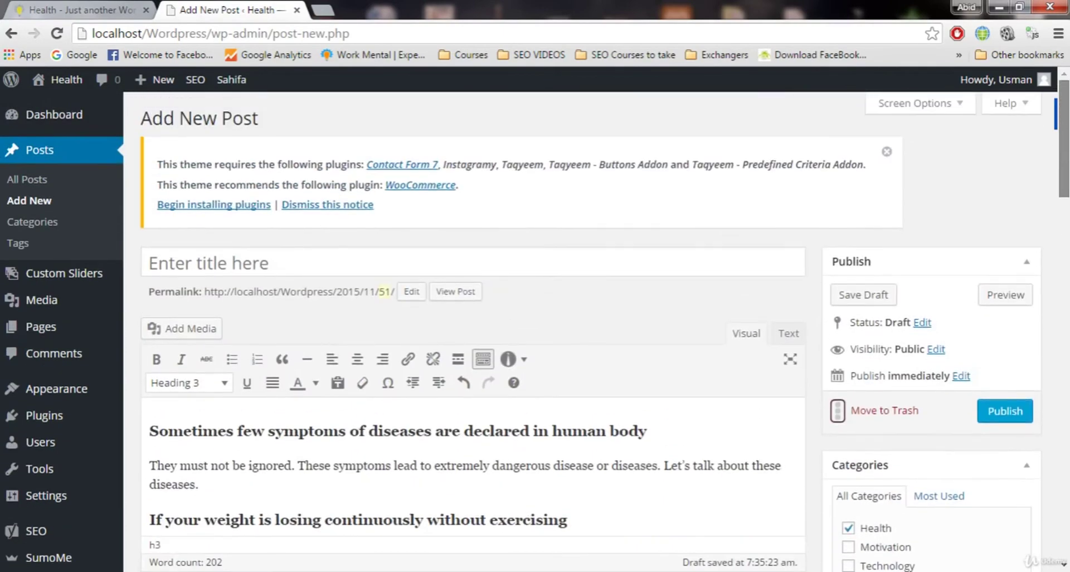
Enter "Symptoms of some dangerous diseases" as the post title, correcting the spelling of its first word
{"action": "left_click", "coordinate": [345, 269]}
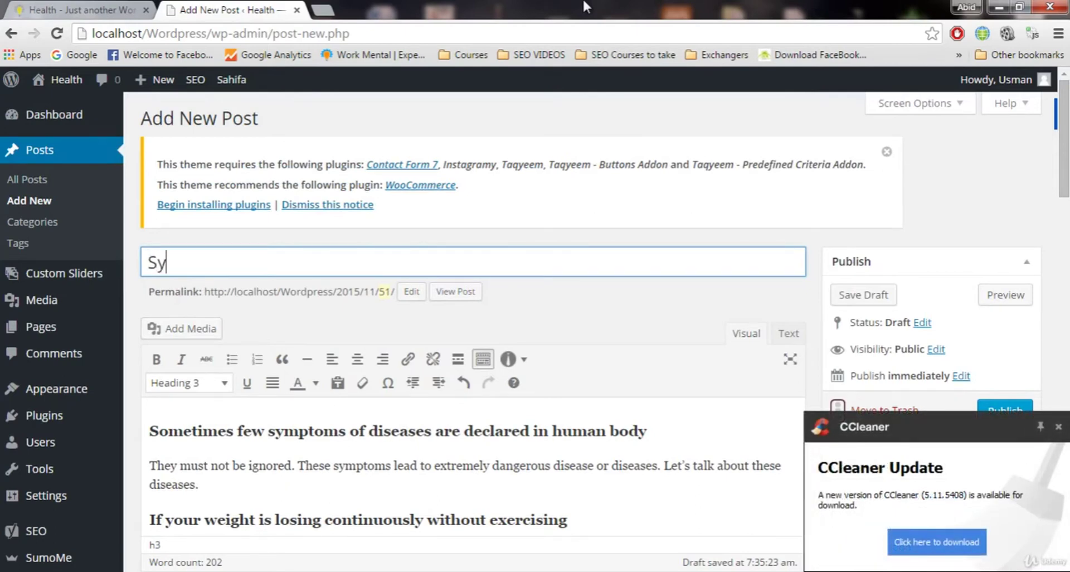
{"action": "type", "text": "mptoms of"}
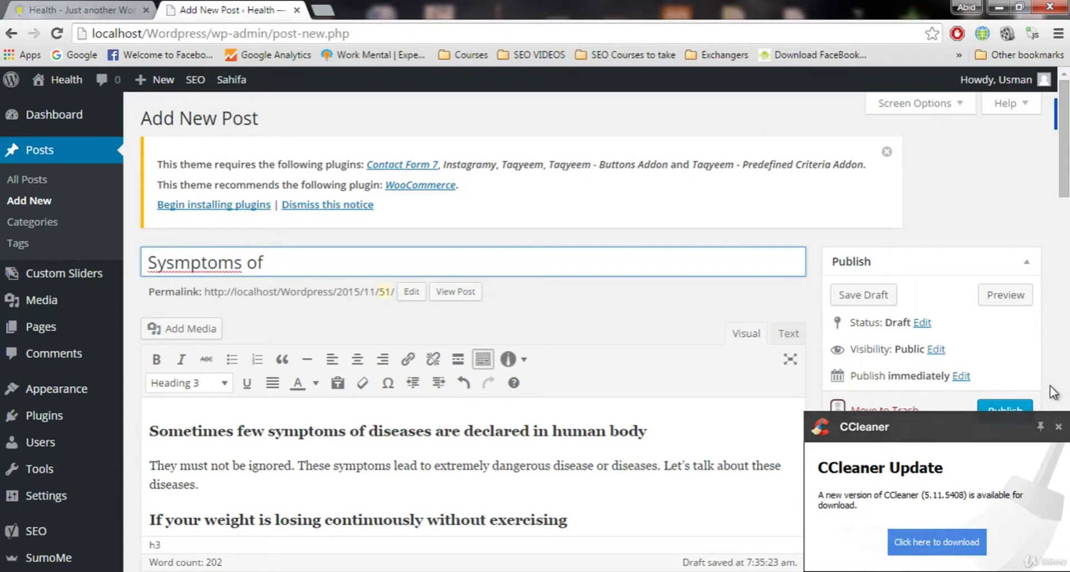
{"action": "left_click", "coordinate": [1058, 426]}
{"action": "left_click", "coordinate": [176, 263]}
{"action": "key", "text": "BackSpace"}
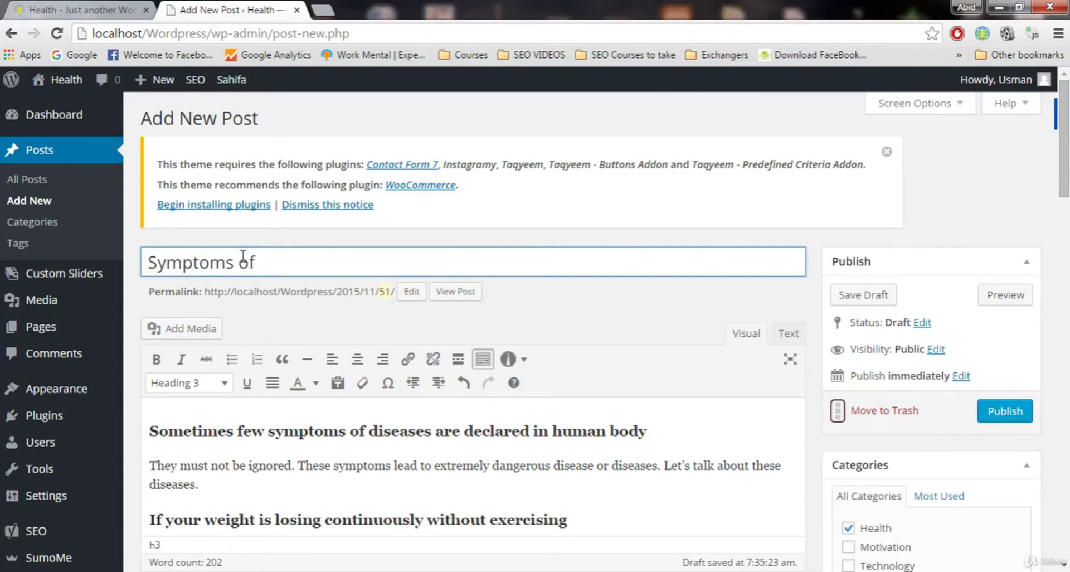
{"action": "type", "text": "some dangerous diseases"}
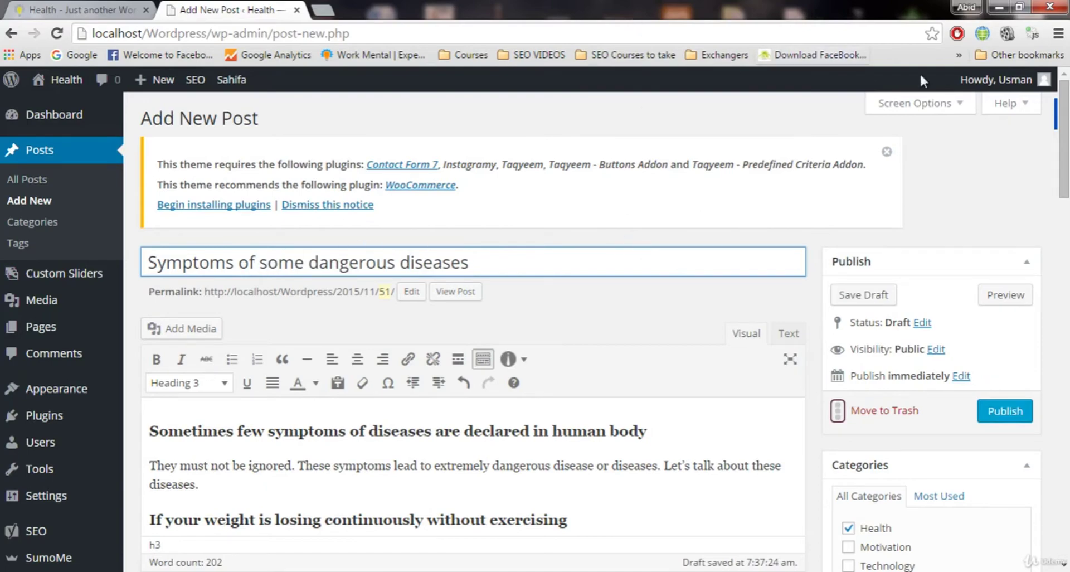
Examine where the word "symptoms" occurs in the post's title, first heading and body paragraphs
{"action": "mouse_move", "coordinate": [1064, 136]}
{"action": "left_mouse_down"}
{"action": "mouse_move", "coordinate": [1066, 221]}
{"action": "mouse_move", "coordinate": [1067, 134]}
{"action": "left_mouse_up"}
{"action": "double_click", "coordinate": [167, 262]}
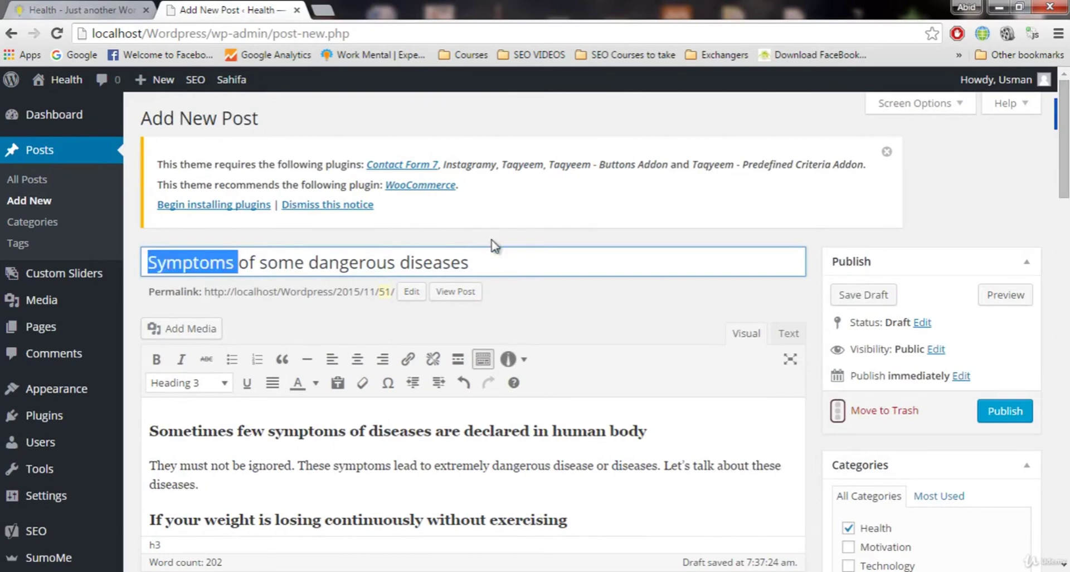
{"action": "left_click", "coordinate": [505, 266]}
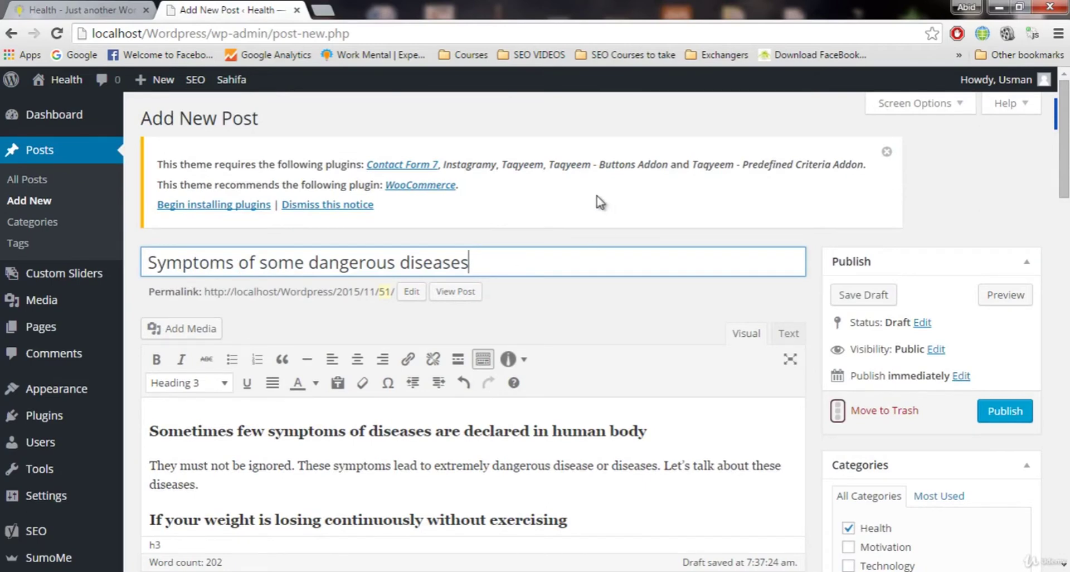
{"action": "double_click", "coordinate": [311, 432]}
{"action": "scroll", "coordinate": [311, 432], "scroll_direction": "down", "scroll_amount": 3}
{"action": "left_click", "coordinate": [330, 452]}
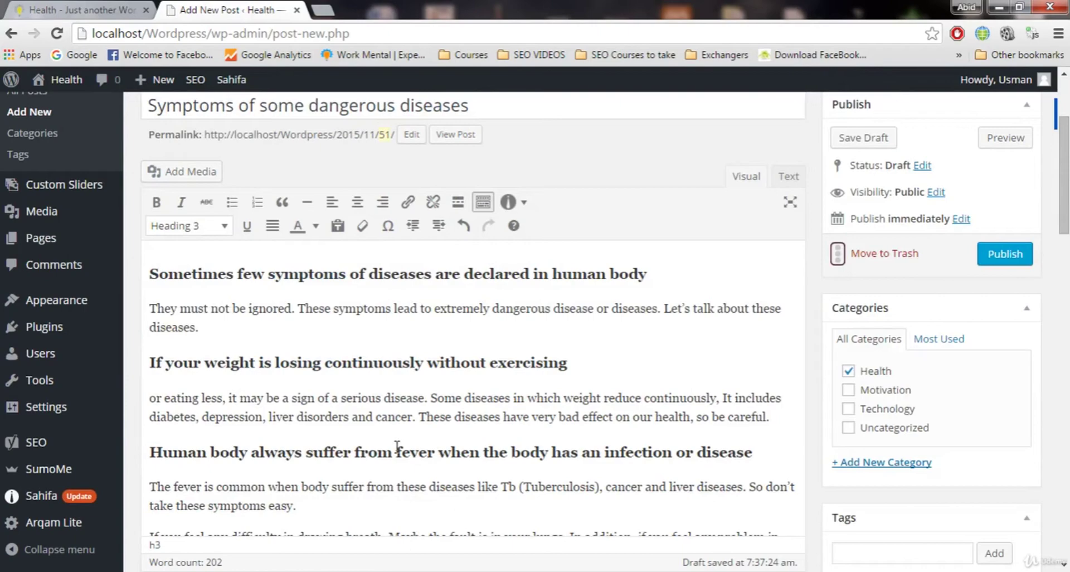
{"action": "scroll", "coordinate": [408, 441], "scroll_direction": "down", "scroll_amount": 2}
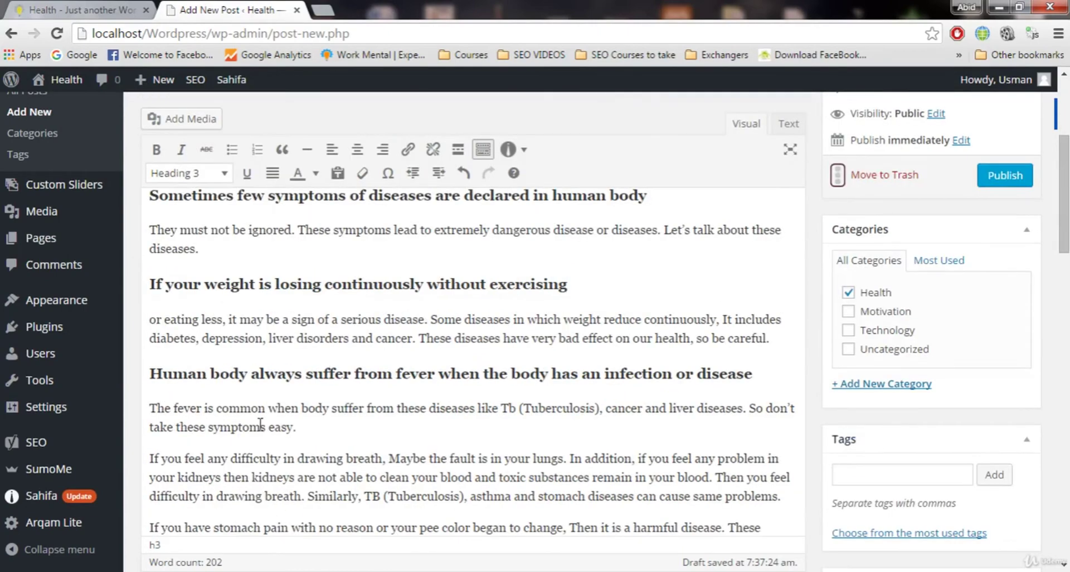
{"action": "double_click", "coordinate": [244, 432]}
{"action": "left_click", "coordinate": [441, 407]}
{"action": "scroll", "coordinate": [691, 362], "scroll_direction": "up", "scroll_amount": 5}
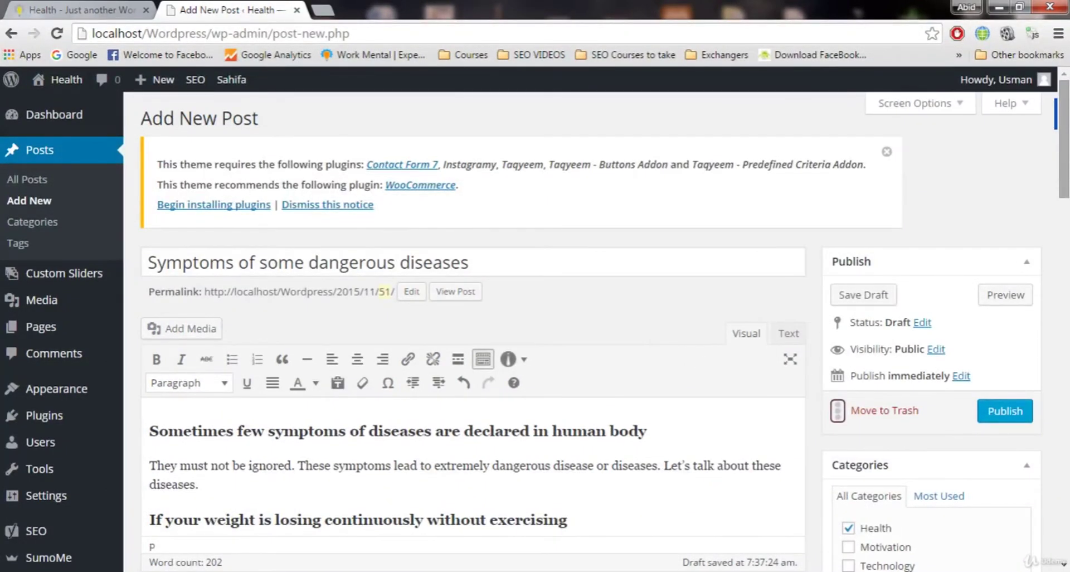
Set the Yoast SEO focus keyword of the post to "symptoms"
{"action": "scroll", "coordinate": [474, 335], "scroll_direction": "down", "scroll_amount": 20}
{"action": "scroll", "coordinate": [284, 191], "scroll_direction": "down", "scroll_amount": 5}
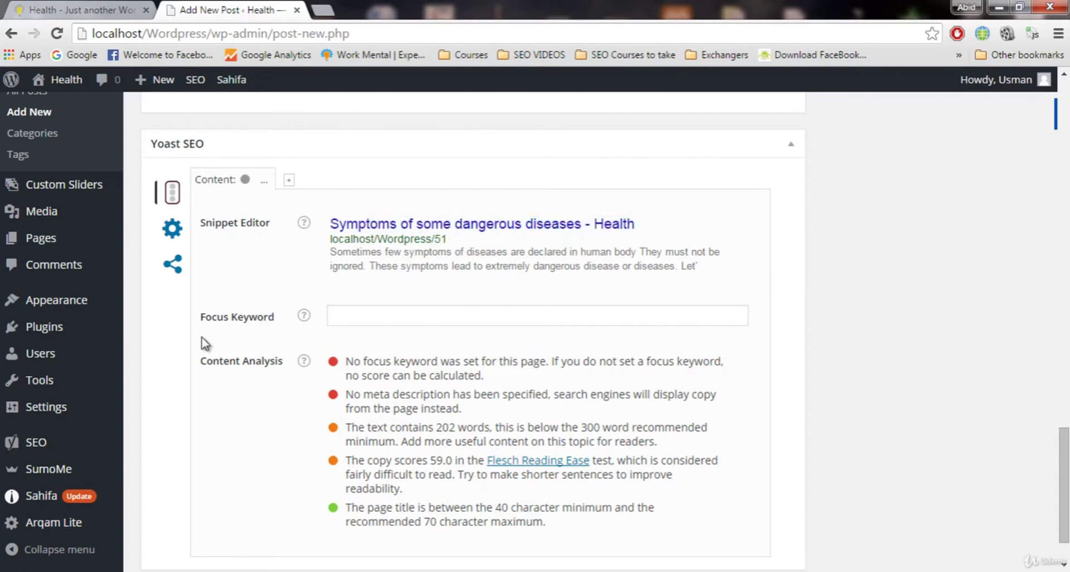
{"action": "left_click", "coordinate": [390, 318]}
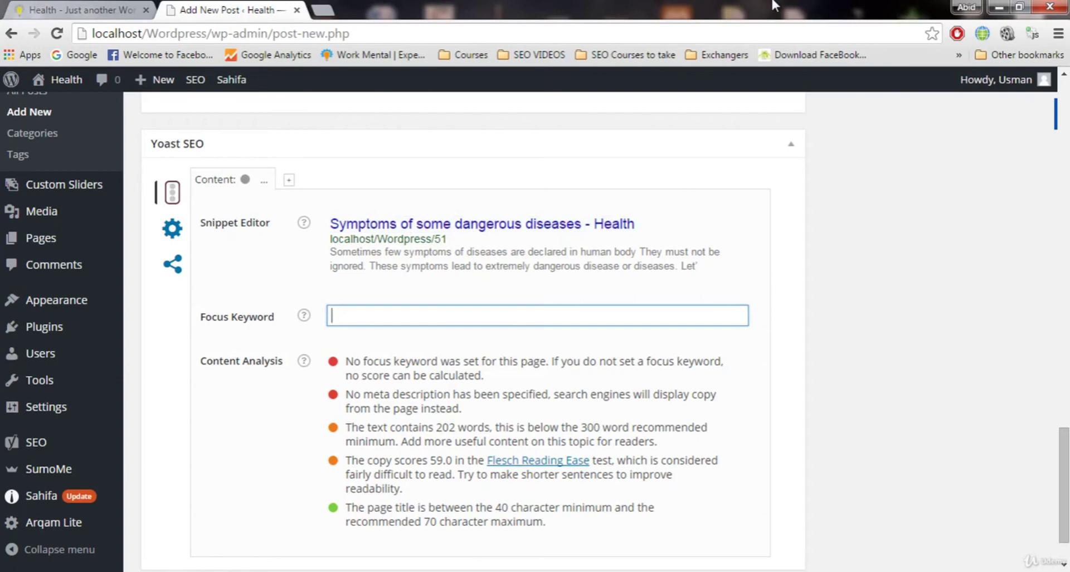
{"action": "type", "text": "sy"}
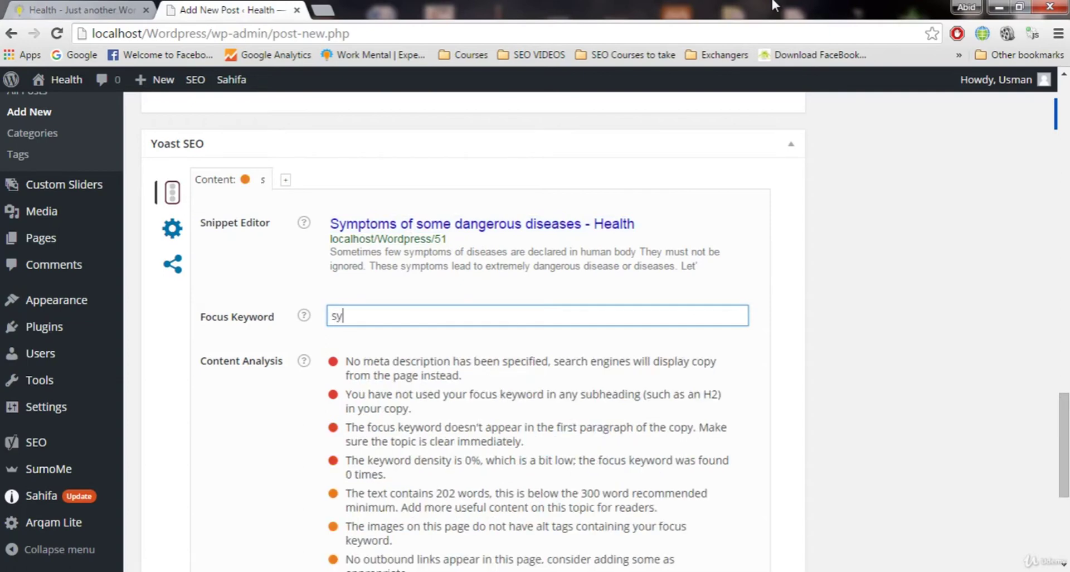
{"action": "type", "text": "mptoms"}
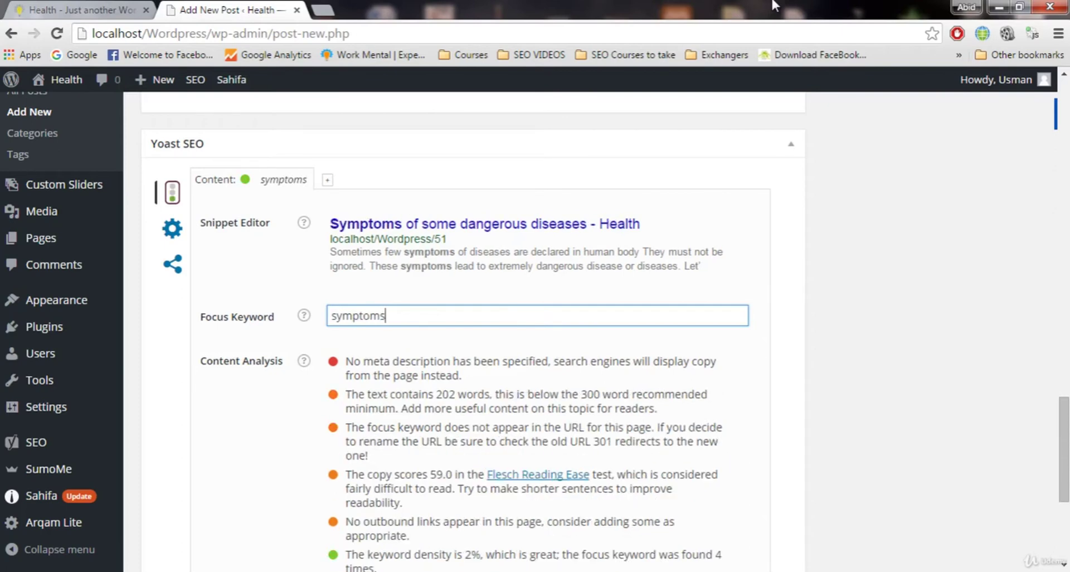
{"action": "left_click", "coordinate": [950, 225]}
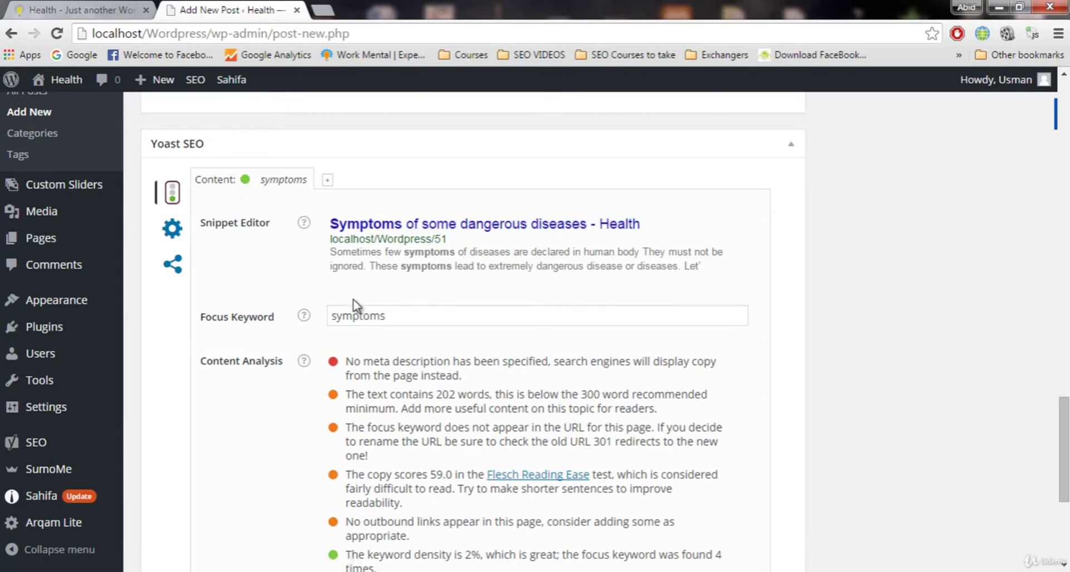
Clear the Yoast SEO focus keyword
{"action": "left_click", "coordinate": [469, 315]}
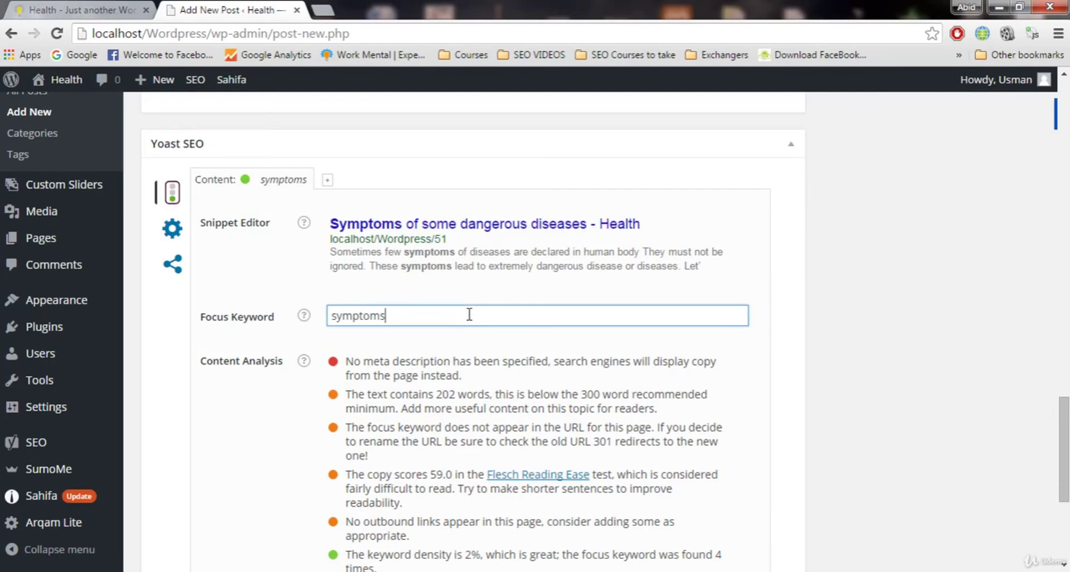
{"action": "key", "text": "shift+Left"}
{"action": "key", "text": "shift+Left"}
{"action": "key", "text": "shift+Left"}
{"action": "key", "text": "shift+Left"}
{"action": "key", "text": "shift+Left"}
{"action": "key", "text": "shift+Left"}
{"action": "key", "text": "shift+Left"}
{"action": "key", "text": "BackSpace"}
{"action": "left_click", "coordinate": [216, 434]}
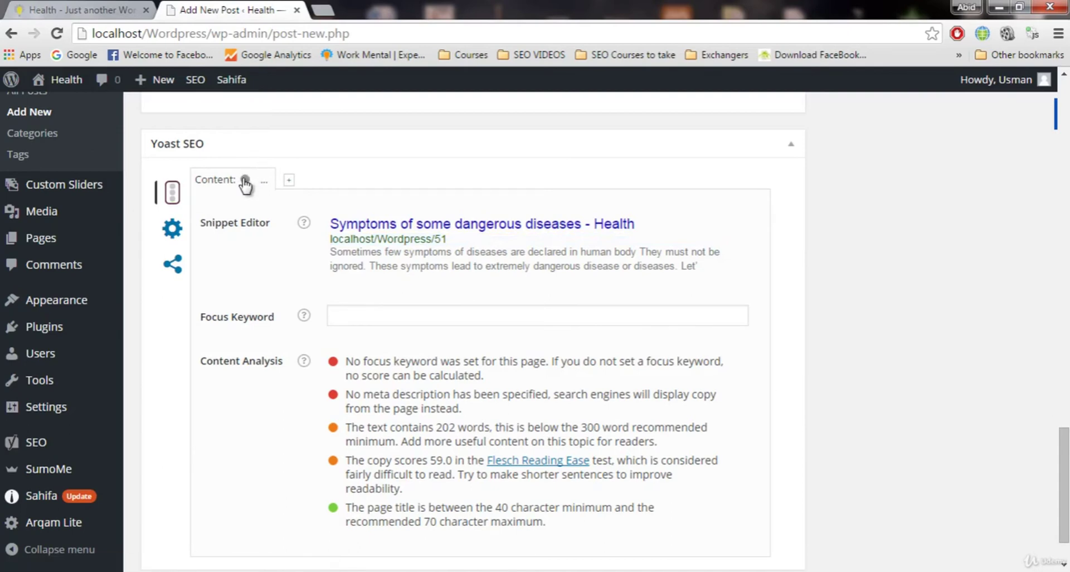
Try the nonsense text "456twrfsergt" as the Yoast SEO focus keyword
{"action": "left_click", "coordinate": [351, 321]}
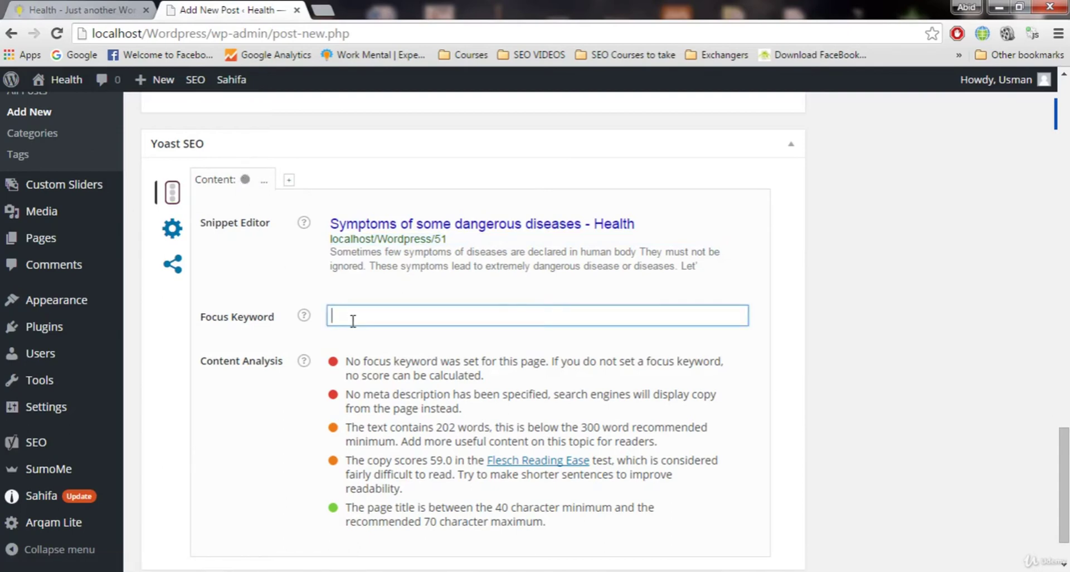
{"action": "type", "text": "456twrfsergt"}
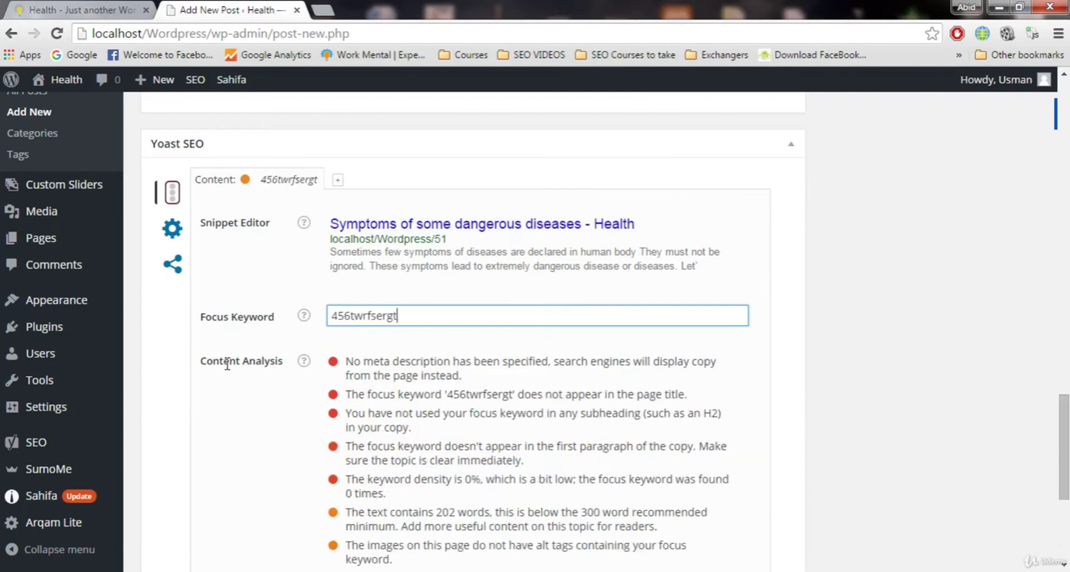
{"action": "left_click", "coordinate": [242, 211]}
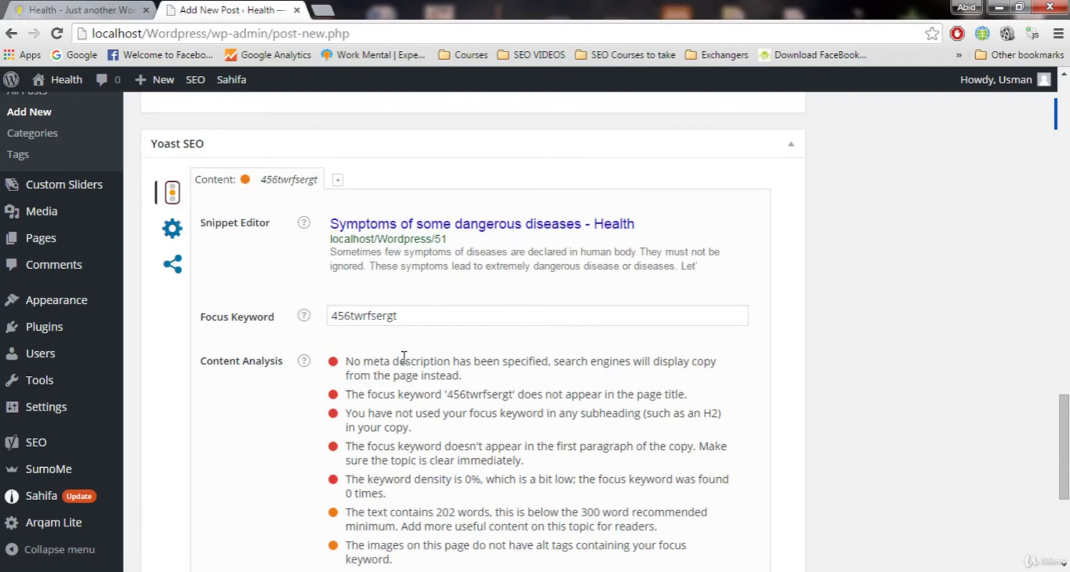
Replace the nonsense focus keyword with "symptoms" and review the full Yoast content analysis
{"action": "double_click", "coordinate": [424, 323]}
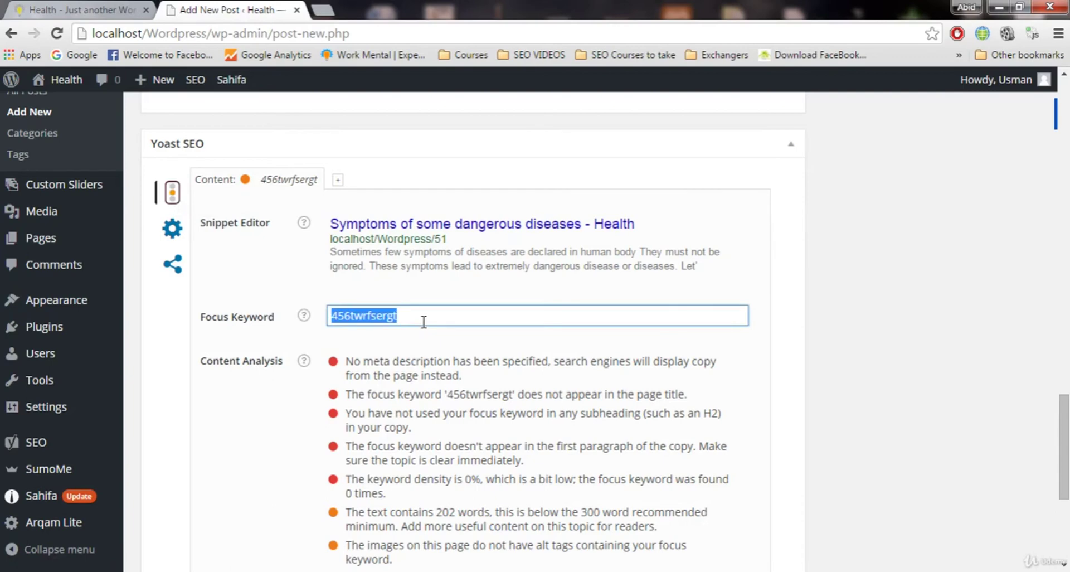
{"action": "type", "text": "symptoms"}
{"action": "left_click", "coordinate": [270, 429]}
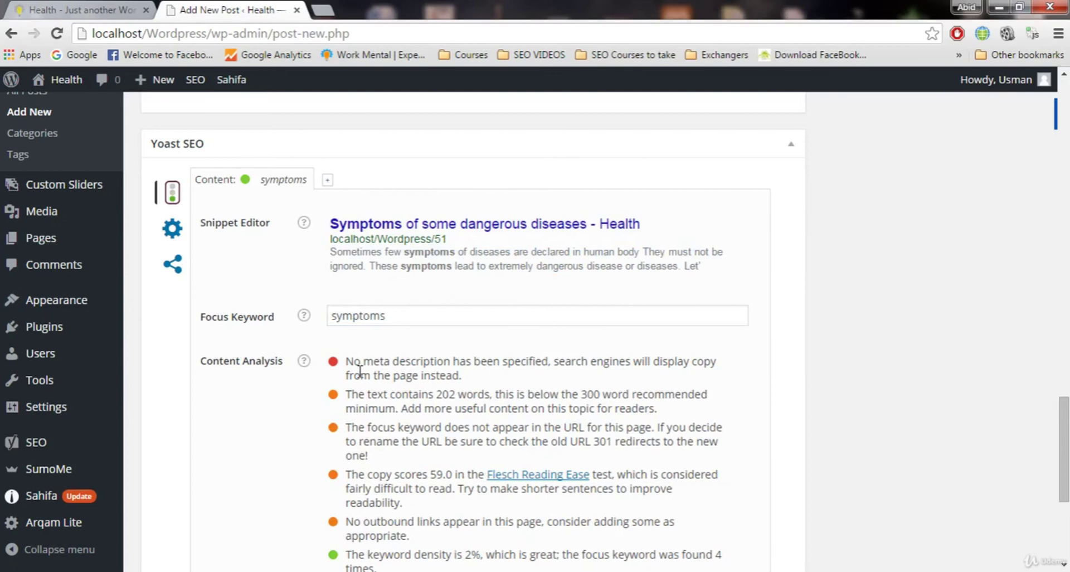
{"action": "scroll", "coordinate": [311, 364], "scroll_direction": "down", "scroll_amount": 3}
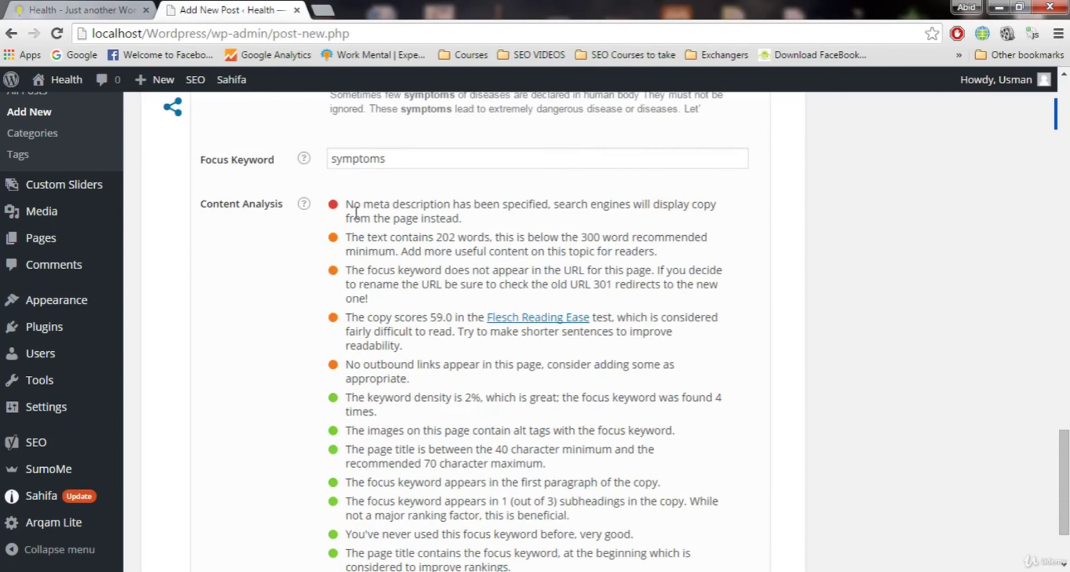
{"action": "scroll", "coordinate": [357, 371], "scroll_direction": "down", "scroll_amount": 2}
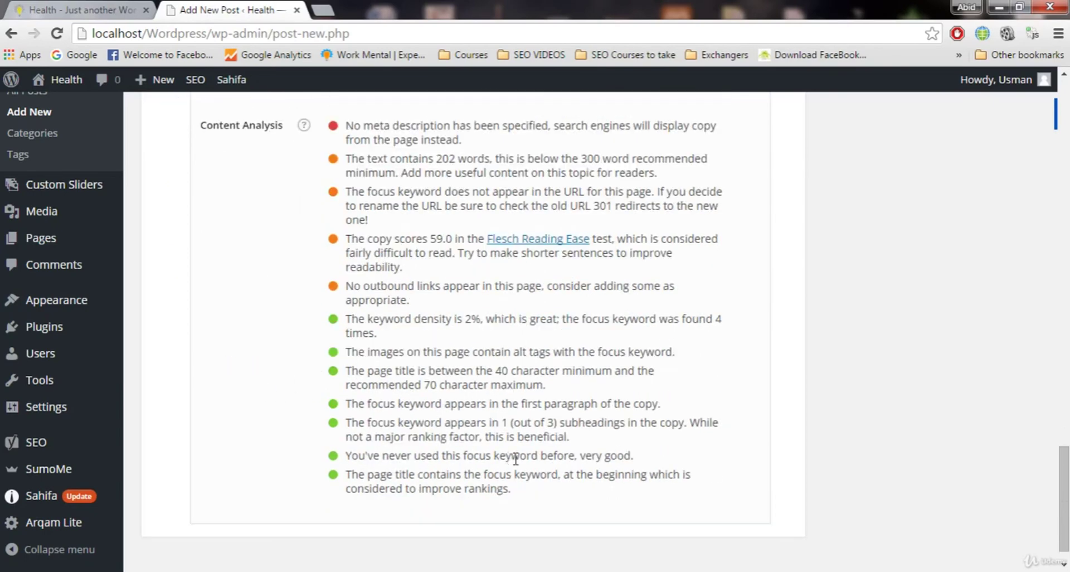
{"action": "scroll", "coordinate": [516, 458], "scroll_direction": "up", "scroll_amount": 5}
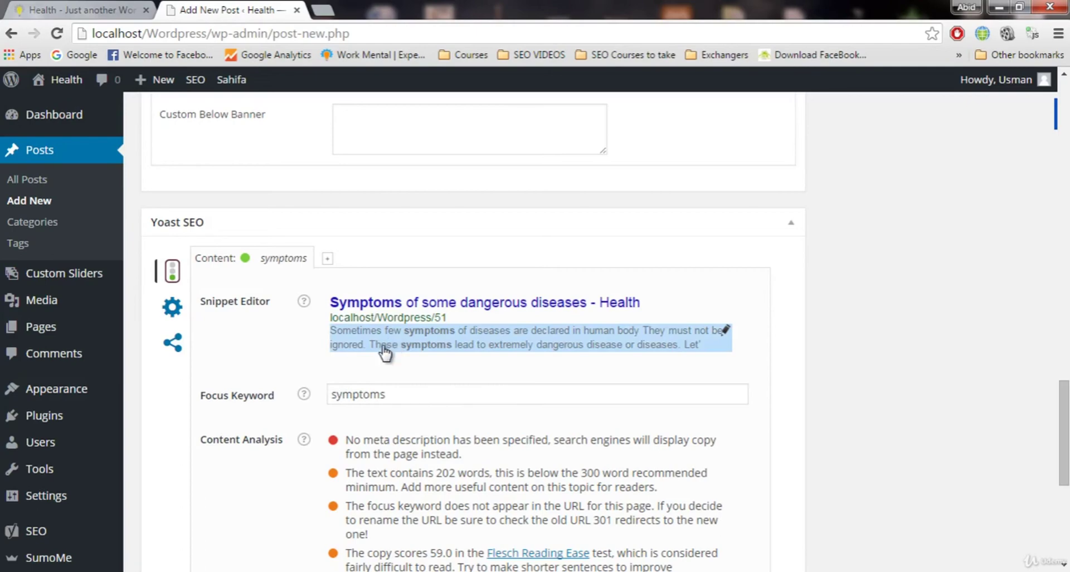
Copy the paragraph text from "it may be a sign of a serious disease" to "so be careful." into the Yoast snippet's meta description
{"action": "left_click_drag", "start_coordinate": [1064, 433], "coordinate": [1064, 173]}
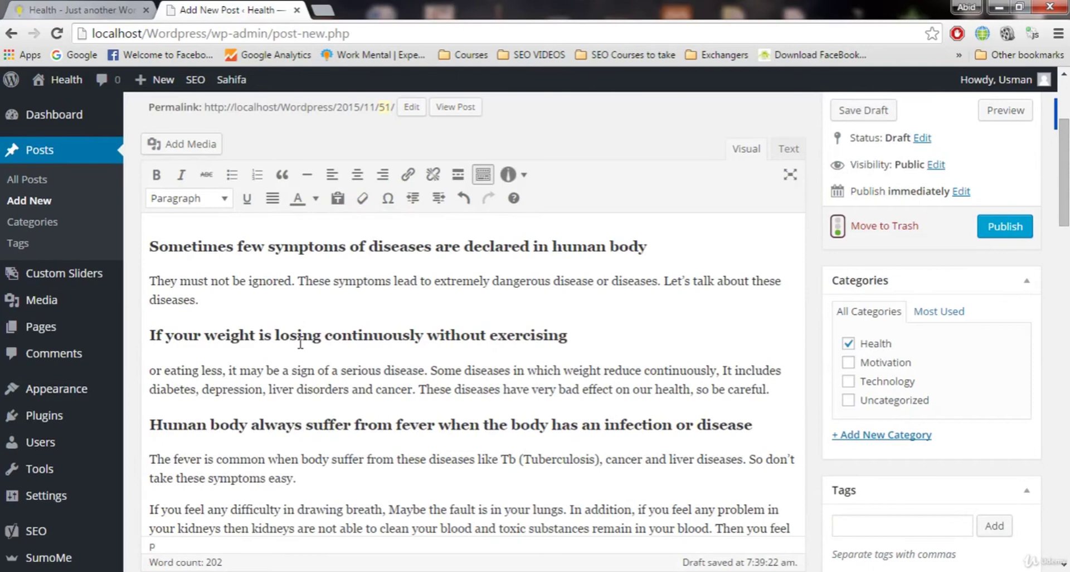
{"action": "left_click_drag", "start_coordinate": [147, 275], "coordinate": [217, 305]}
{"action": "left_click", "coordinate": [223, 370]}
{"action": "left_click_drag", "start_coordinate": [232, 370], "coordinate": [797, 380]}
{"action": "key", "text": "ctrl+c"}
{"action": "left_click_drag", "start_coordinate": [1064, 167], "coordinate": [1064, 435]}
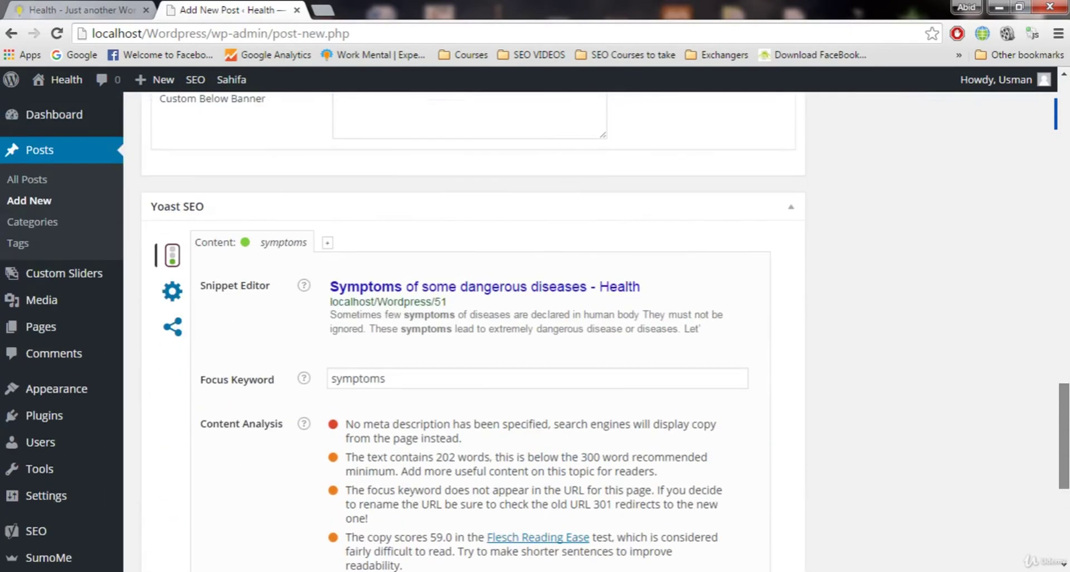
{"action": "left_click", "coordinate": [666, 335]}
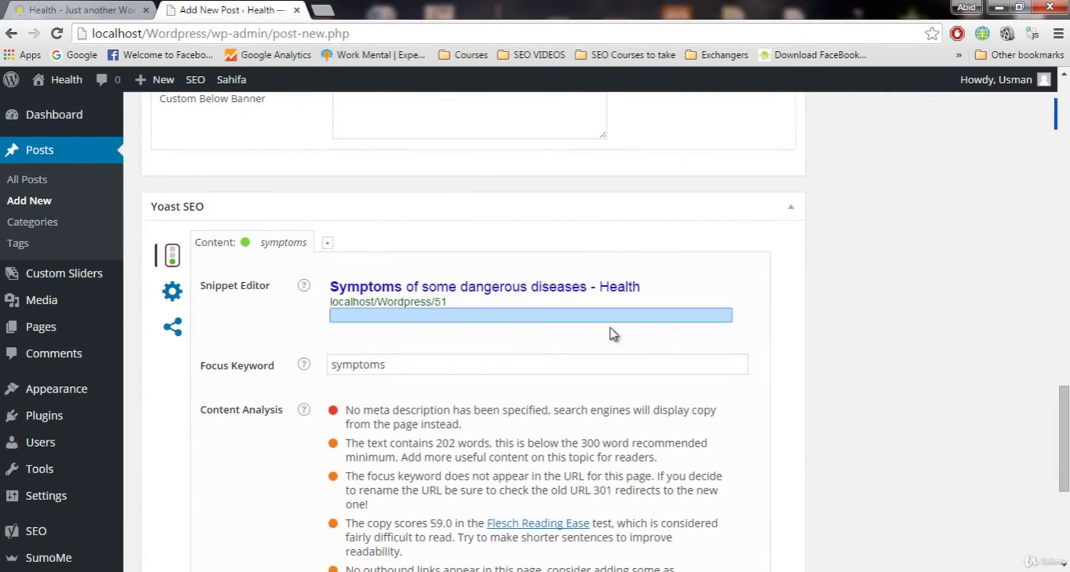
{"action": "key", "text": "ctrl+v"}
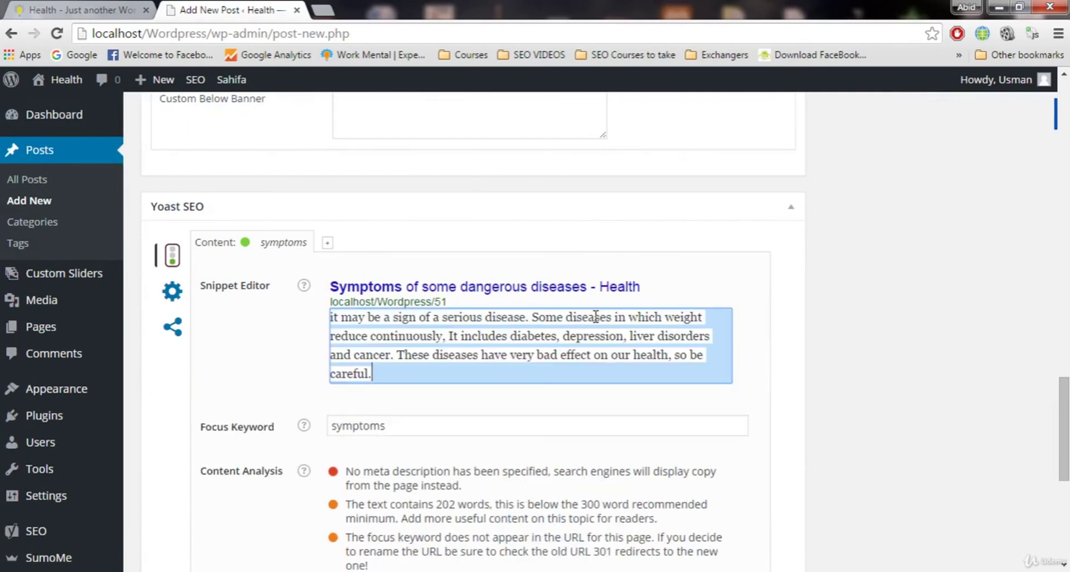
{"action": "left_click", "coordinate": [779, 422]}
Examine the updated content analysis, the copied source paragraph and the new meta description in the Yoast snippet
{"action": "scroll", "coordinate": [473, 334], "scroll_direction": "down", "scroll_amount": 8}
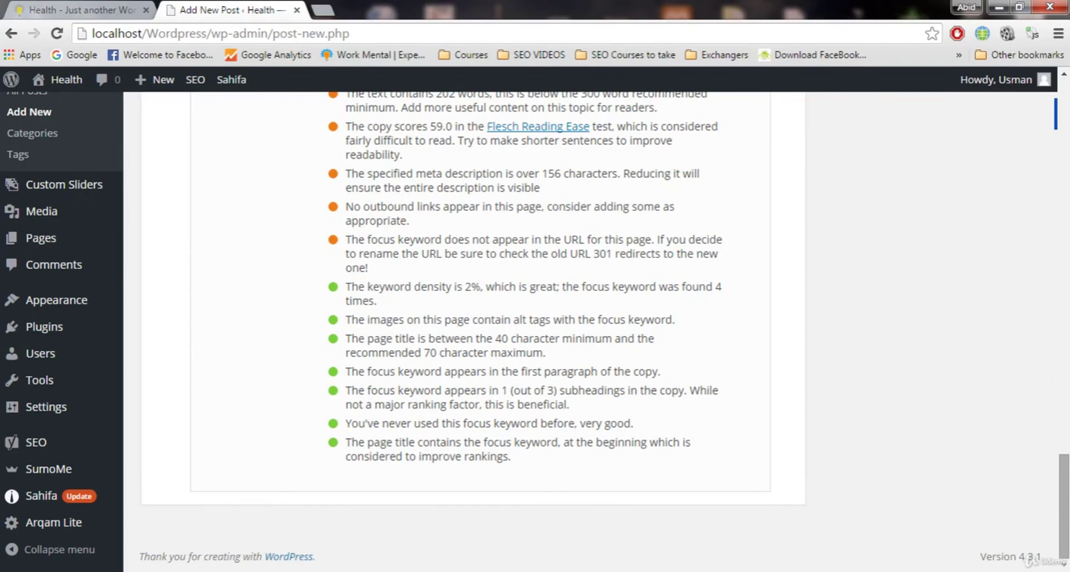
{"action": "scroll", "coordinate": [474, 334], "scroll_direction": "up", "scroll_amount": 20}
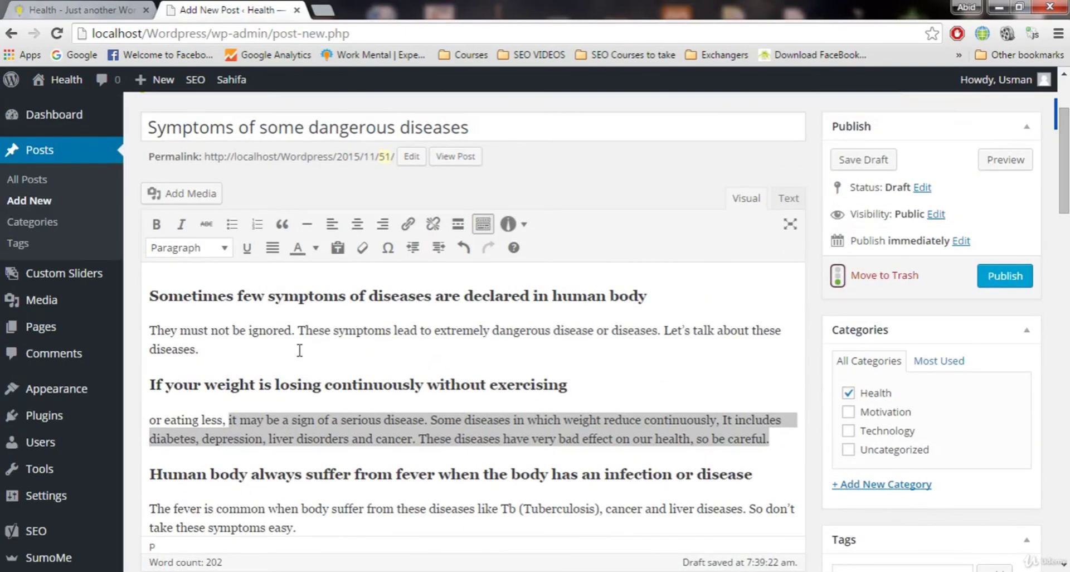
{"action": "left_click_drag", "start_coordinate": [299, 350], "coordinate": [228, 419]}
{"action": "left_click", "coordinate": [715, 319]}
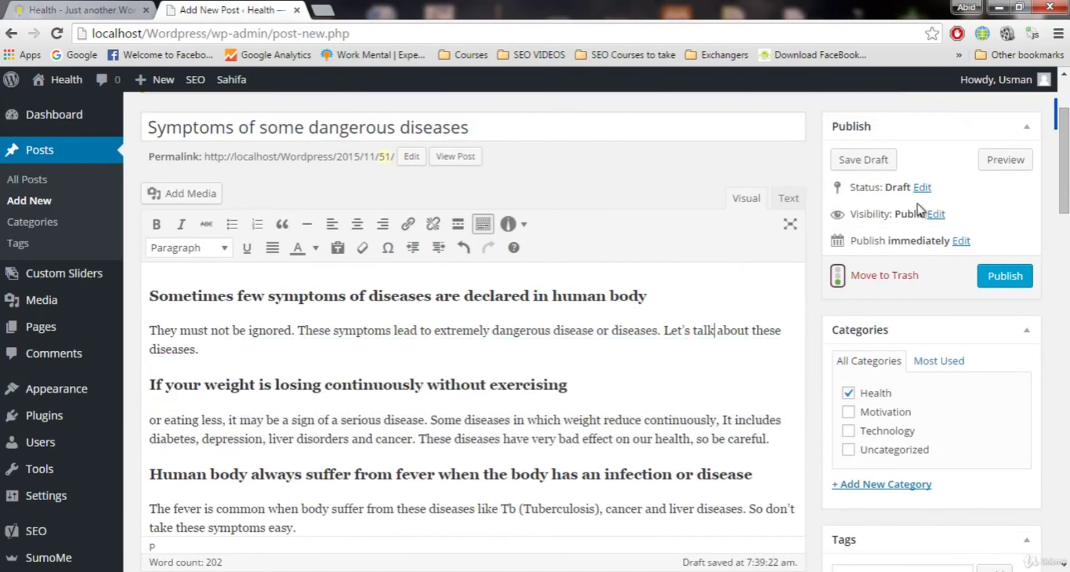
{"action": "mouse_move", "coordinate": [1063, 160]}
{"action": "left_mouse_down"}
{"action": "mouse_move", "coordinate": [1064, 434]}
{"action": "mouse_move", "coordinate": [1064, 422]}
{"action": "left_mouse_up"}
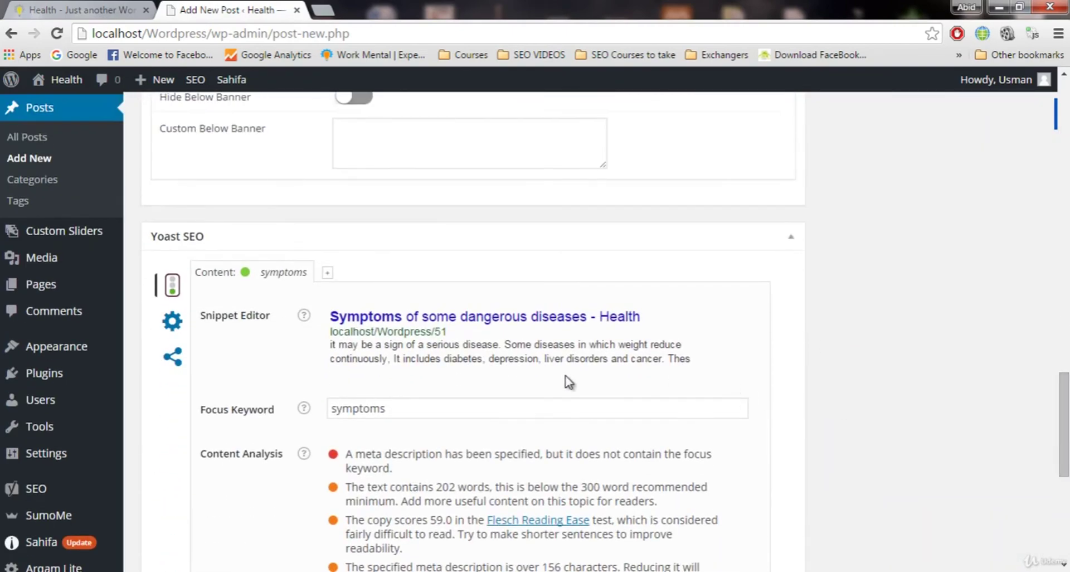
{"action": "left_click", "coordinate": [498, 356]}
{"action": "left_click_drag", "start_coordinate": [623, 369], "coordinate": [326, 331]}
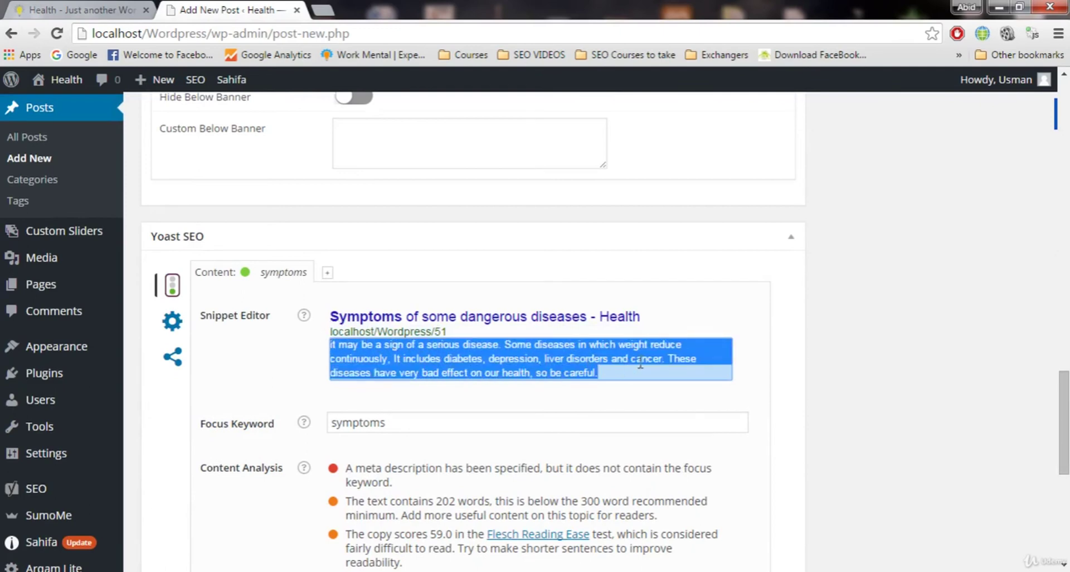
{"action": "left_click", "coordinate": [746, 422]}
{"action": "left_click", "coordinate": [780, 378]}
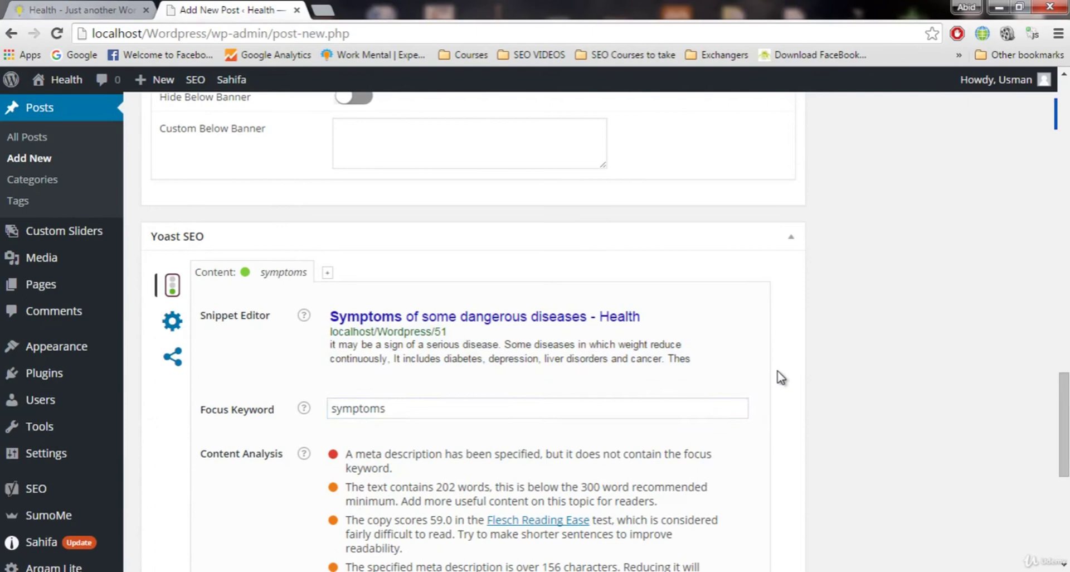
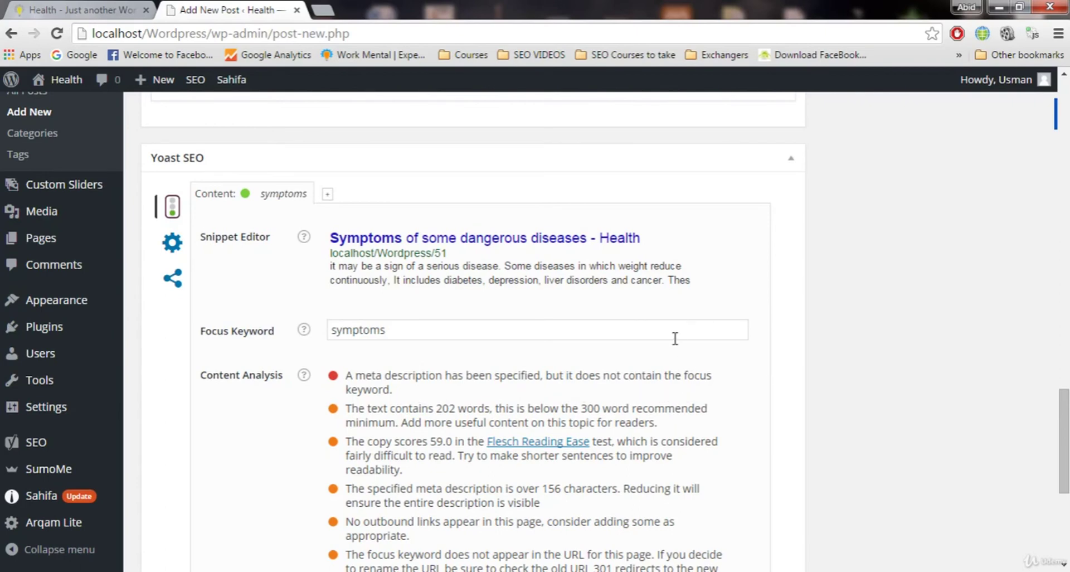
Delete the closing sentence "These diseases have very bad effect on our health, so be careful." from the Yoast meta description
{"action": "left_click", "coordinate": [390, 338]}
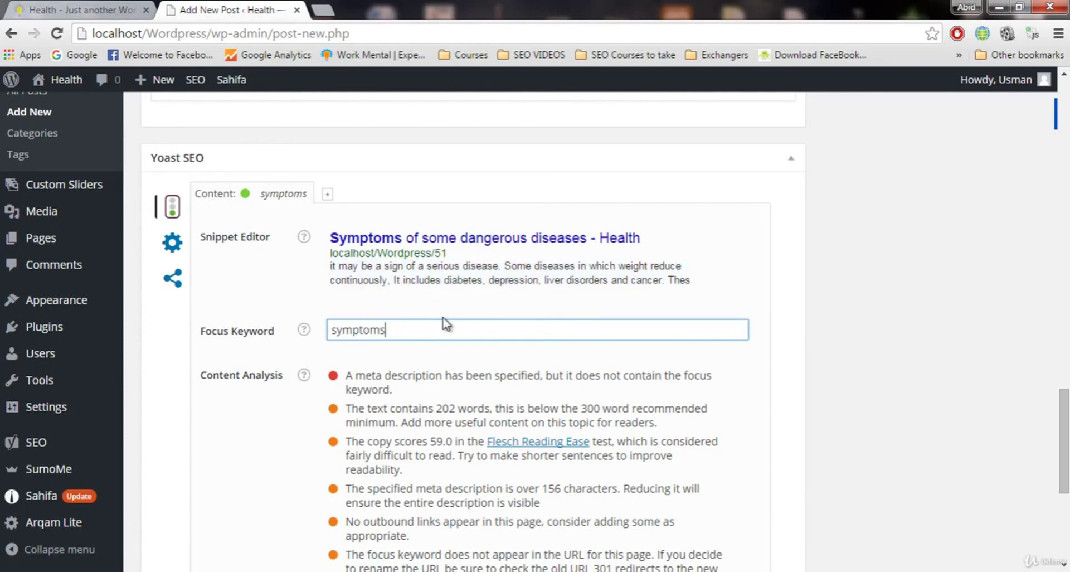
{"action": "left_click", "coordinate": [470, 283]}
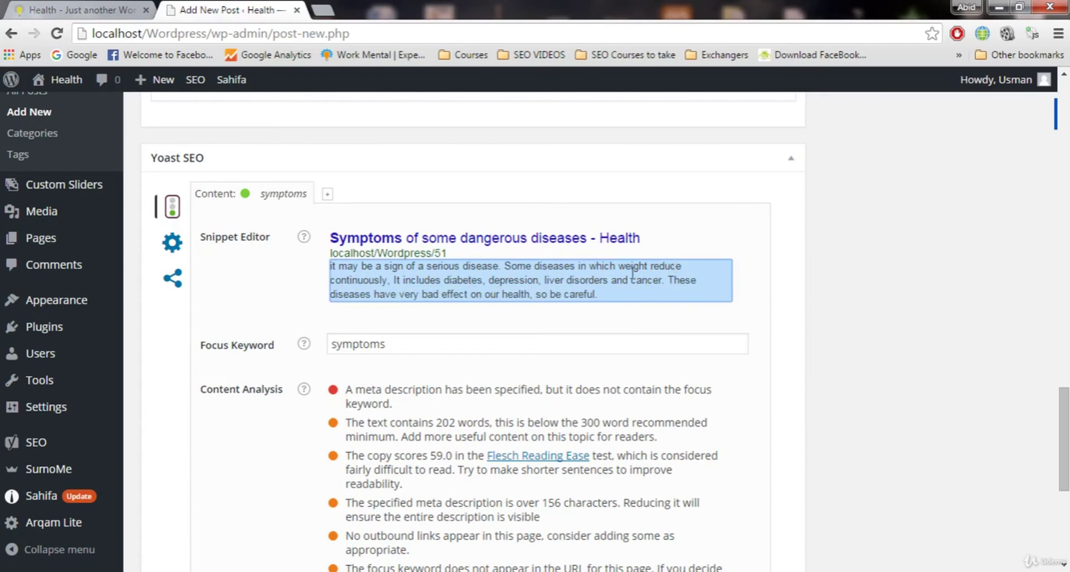
{"action": "left_click_drag", "start_coordinate": [669, 279], "coordinate": [675, 306]}
{"action": "key", "text": "BackSpace"}
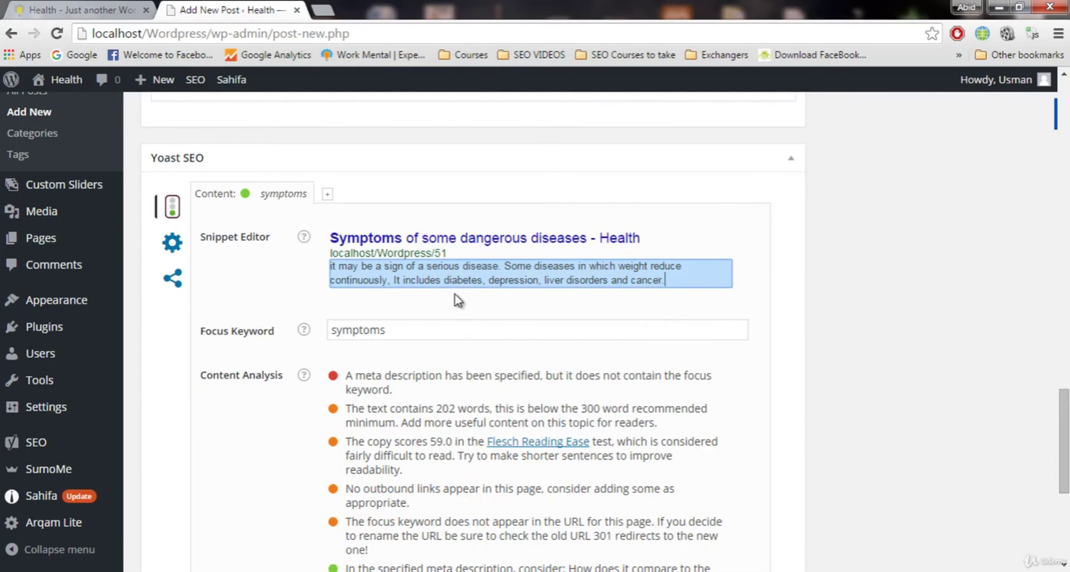
Reword the opening of the meta description as "These may be a symptoms of a serious disease."
{"action": "double_click", "coordinate": [407, 265]}
{"action": "type", "text": "sympt"}
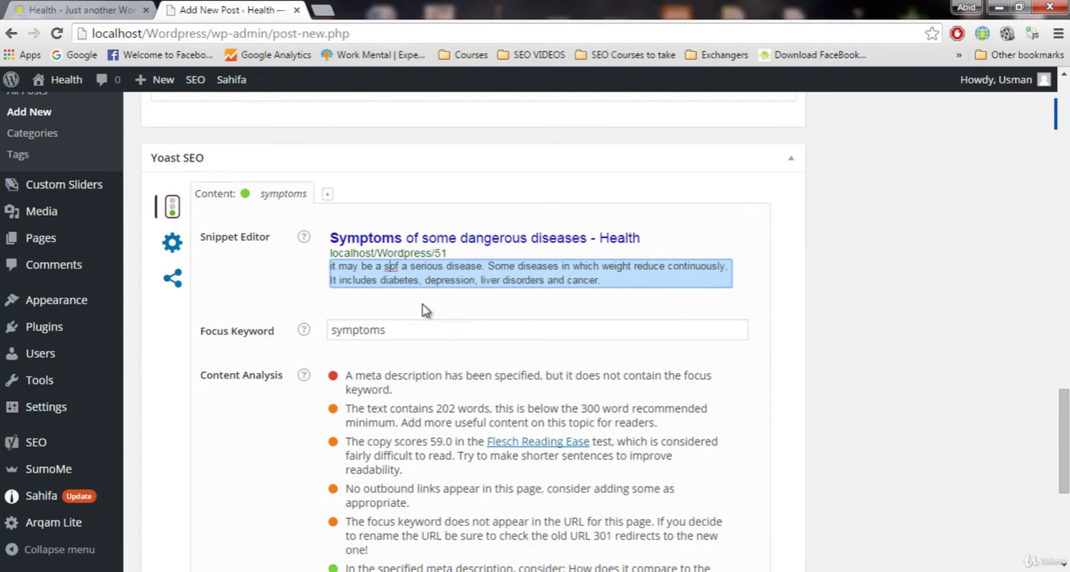
{"action": "type", "text": "oms"}
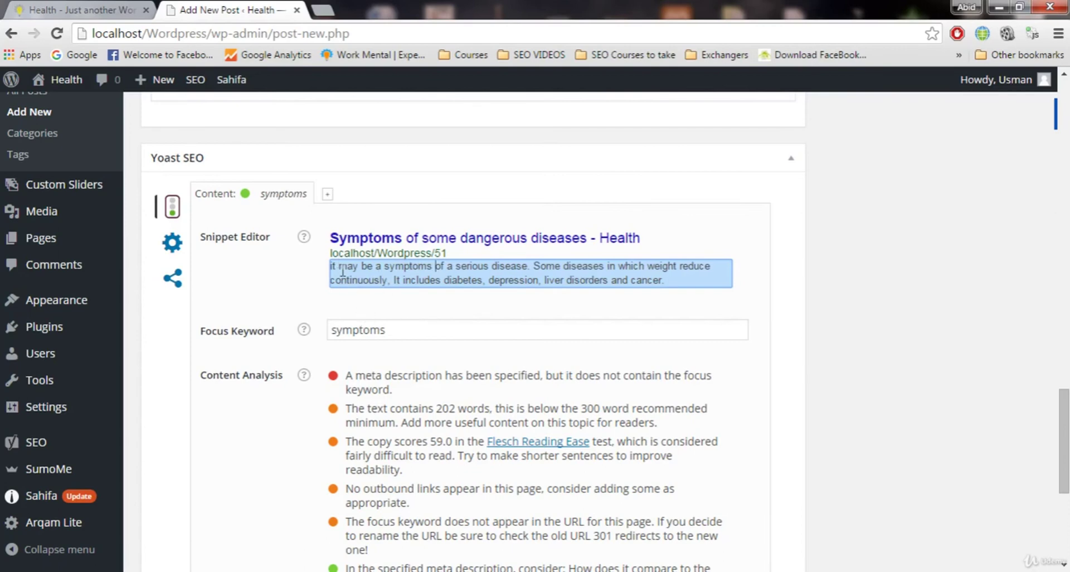
{"action": "key", "text": "BackSpace"}
{"action": "key", "text": "BackSpace"}
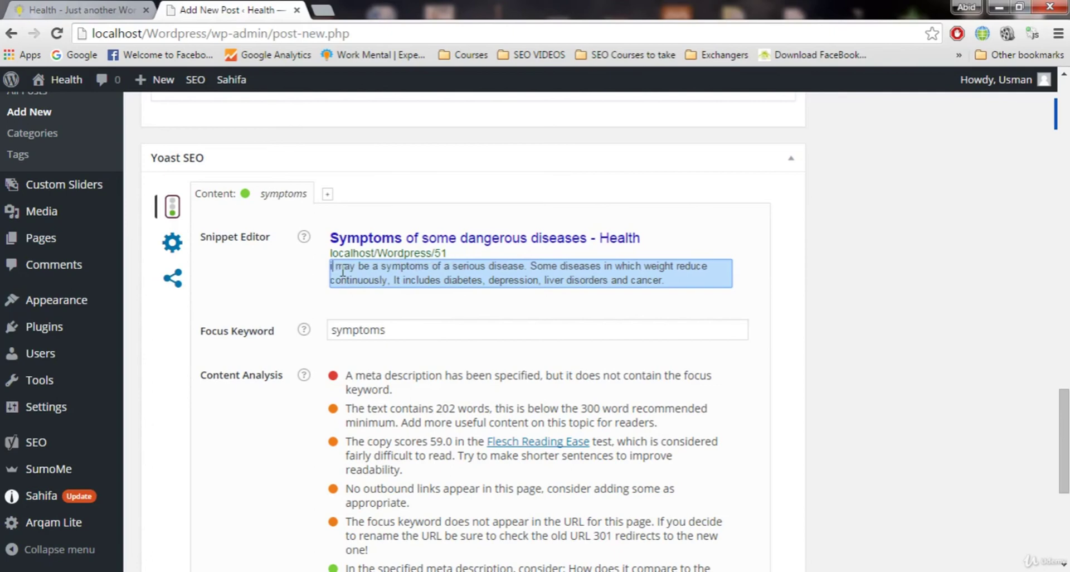
{"action": "type", "text": "These"}
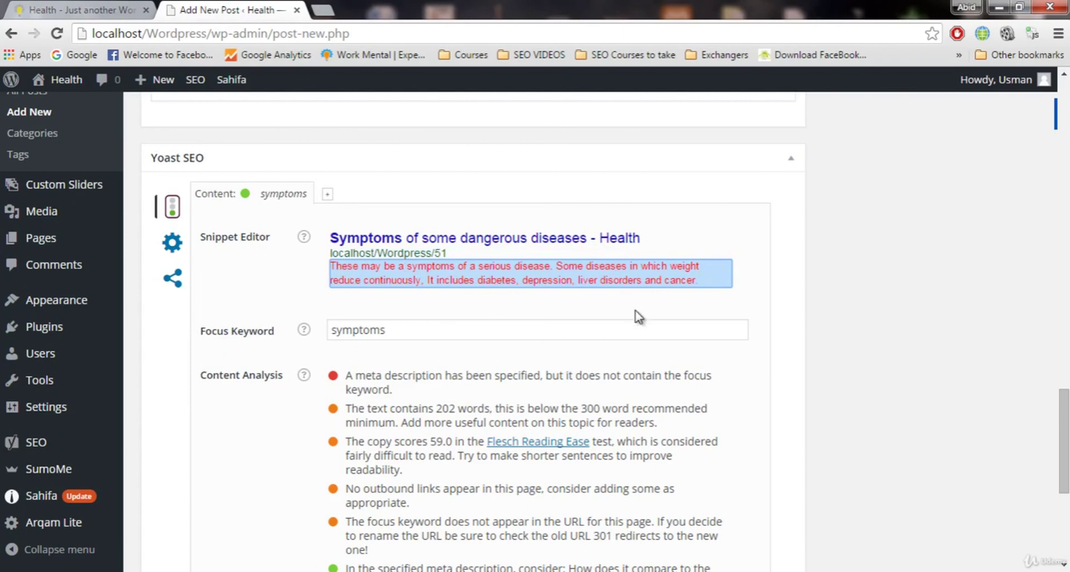
Shorten the end of the meta description by removing "and cancer" so it ends with "liver disorders.", and apply the edit
{"action": "key", "text": "BackSpace"}
{"action": "key", "text": "BackSpace"}
{"action": "key", "text": "BackSpace"}
{"action": "key", "text": "BackSpace"}
{"action": "key", "text": "BackSpace"}
{"action": "key", "text": "BackSpace"}
{"action": "key", "text": "BackSpace"}
{"action": "key", "text": "BackSpace"}
{"action": "key", "text": "BackSpace"}
{"action": "key", "text": "BackSpace"}
{"action": "key", "text": "BackSpace"}
{"action": "type", "text": "."}
{"action": "left_click", "coordinate": [638, 317]}
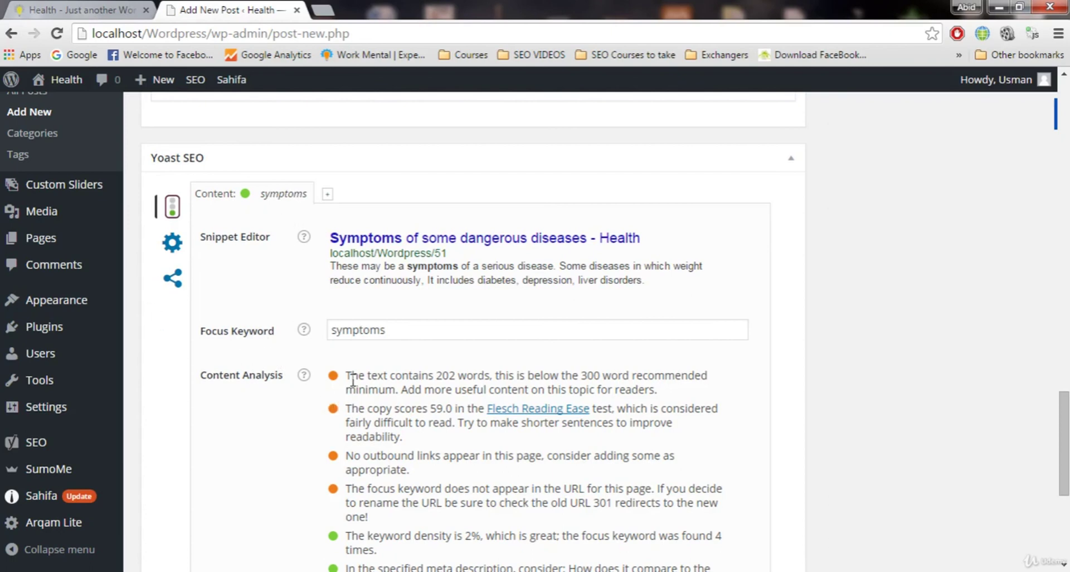
{"action": "left_click_drag", "start_coordinate": [603, 374], "coordinate": [586, 378]}
{"action": "left_click", "coordinate": [586, 378]}
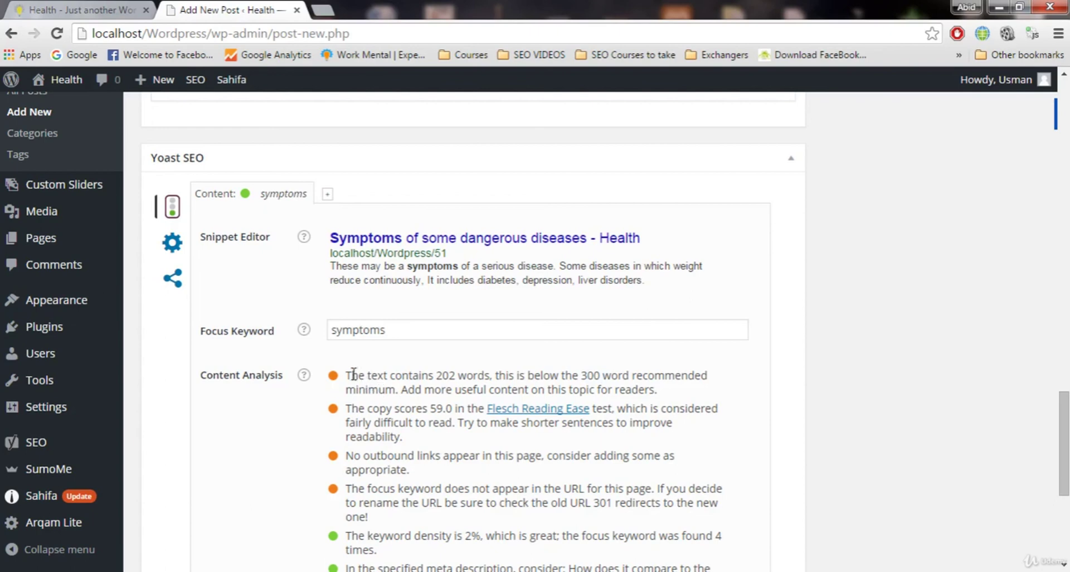